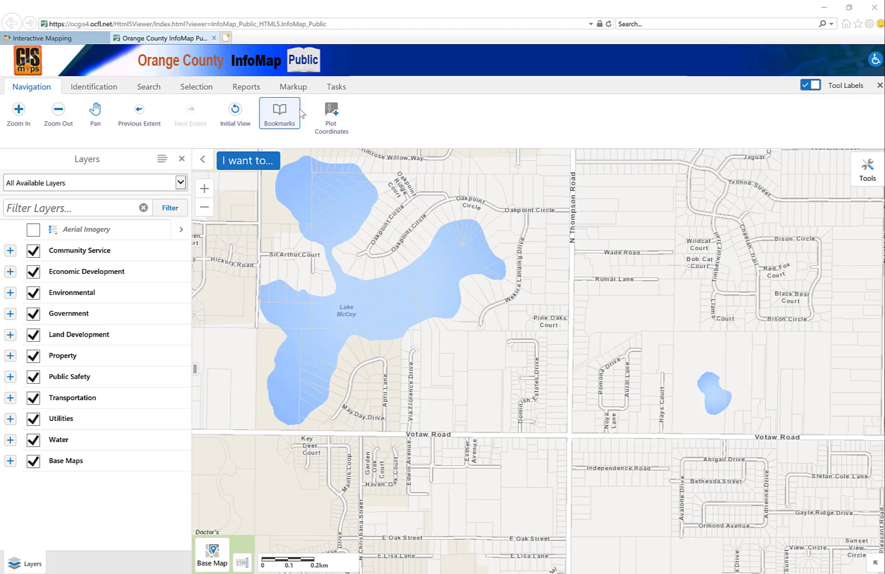
# Step: Generate a Planning Report for the large square parcel at the south end of Wekiva Landing Drive and open it
pyautogui.click(249, 88)
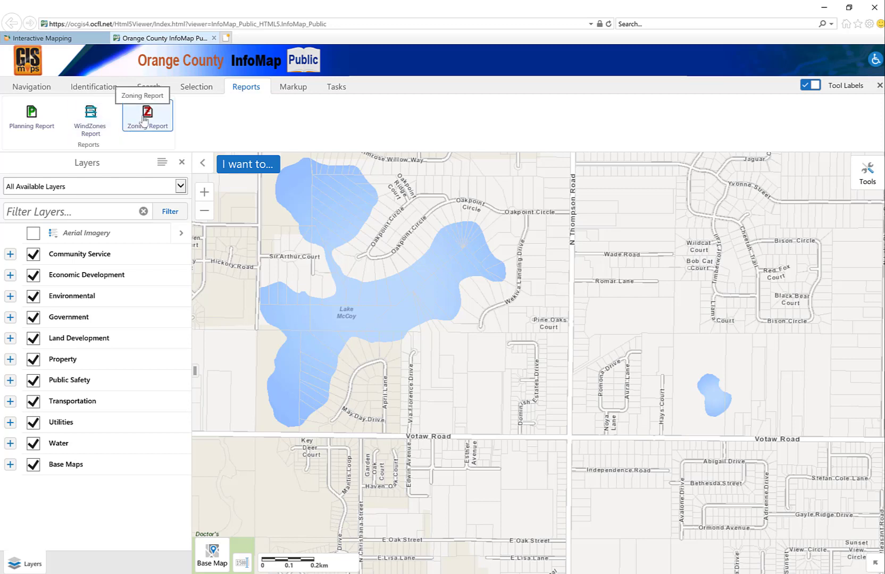
pyautogui.click(34, 118)
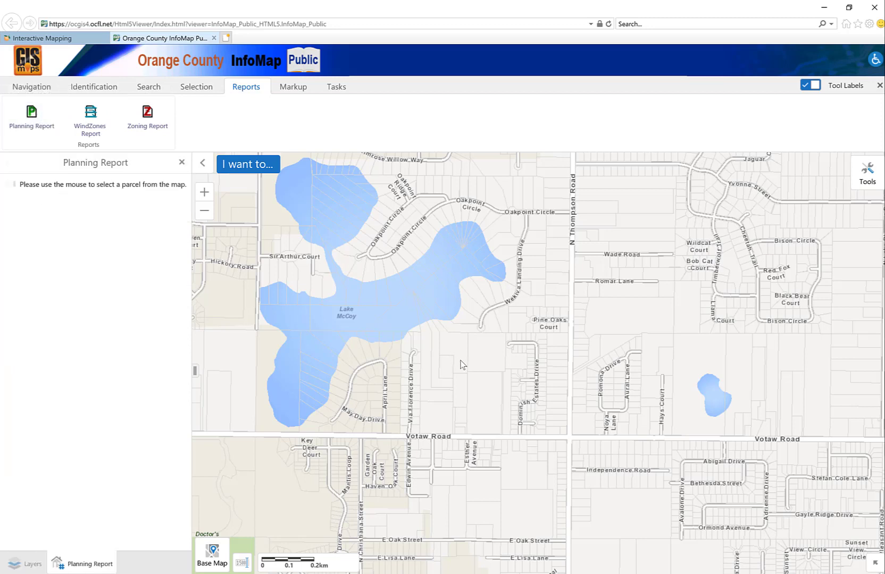
pyautogui.click(488, 364)
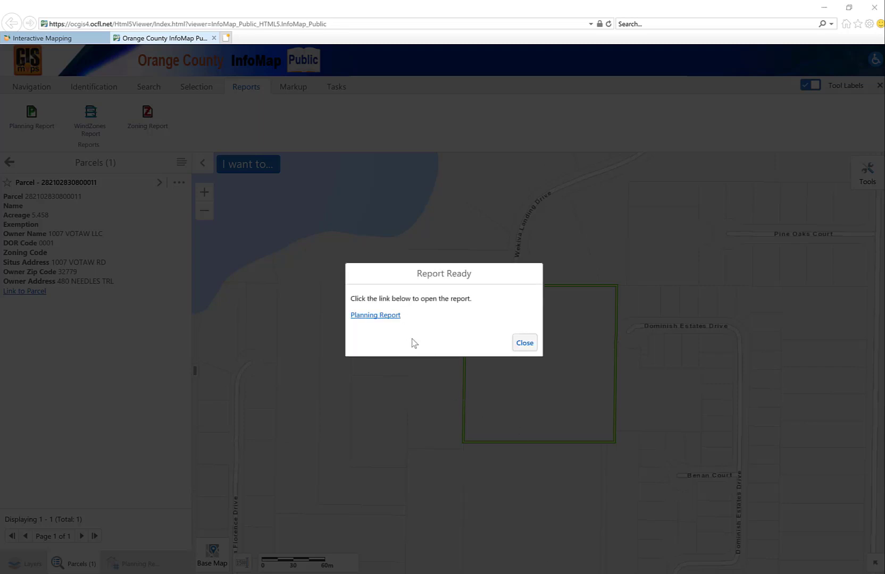
pyautogui.click(366, 317)
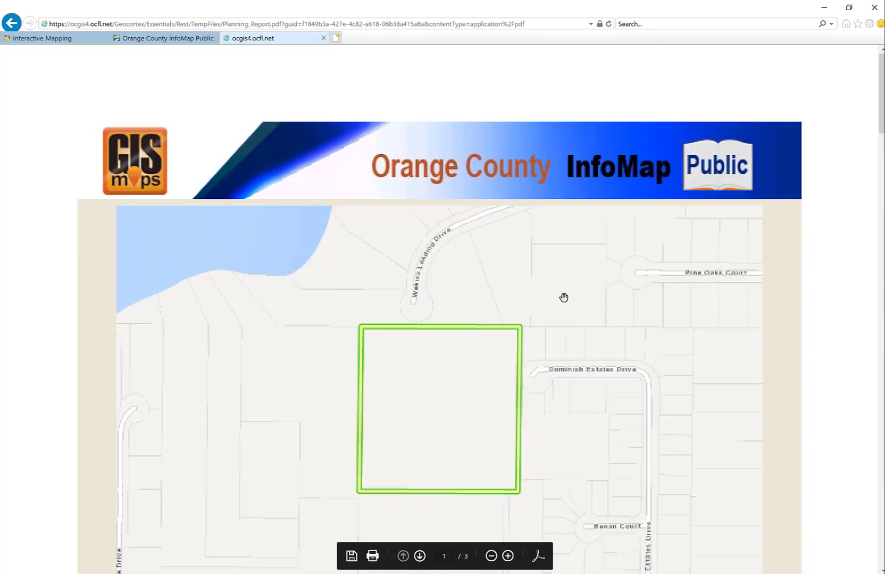
# Step: Review the report's parcel, commission district, section township range, municipality, future land use and zoning details, including the zoning comments
pyautogui.scroll(-4, 532, 277)
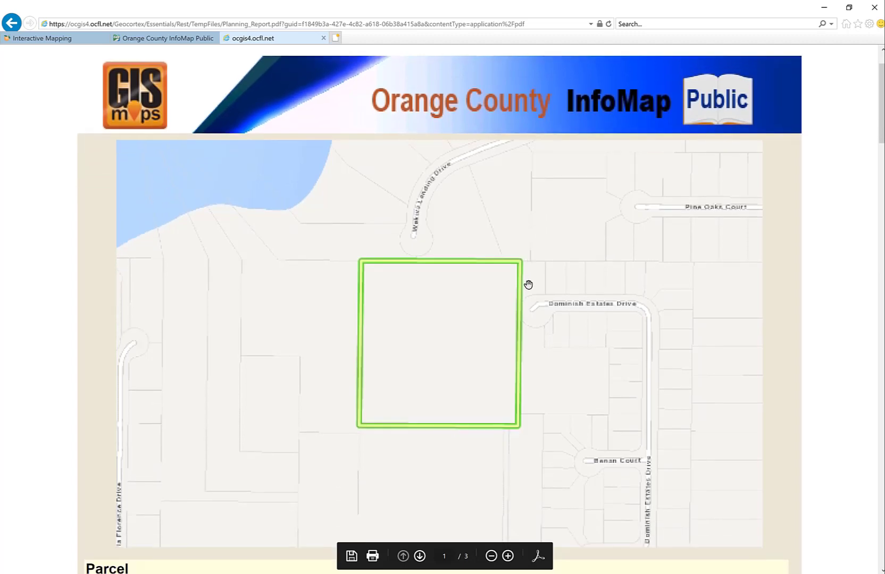
pyautogui.scroll(-5, 510, 296)
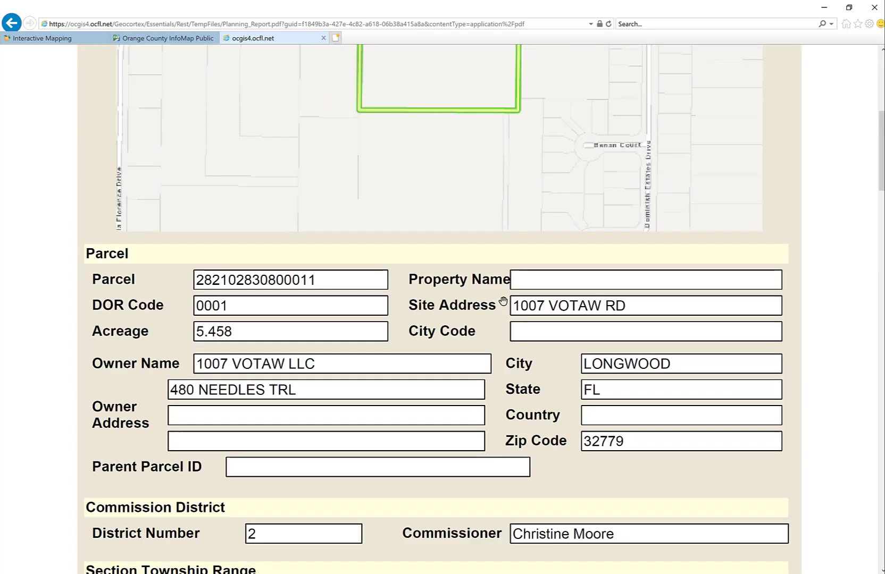
pyautogui.scroll(-3, 493, 302)
pyautogui.scroll(-2, 492, 304)
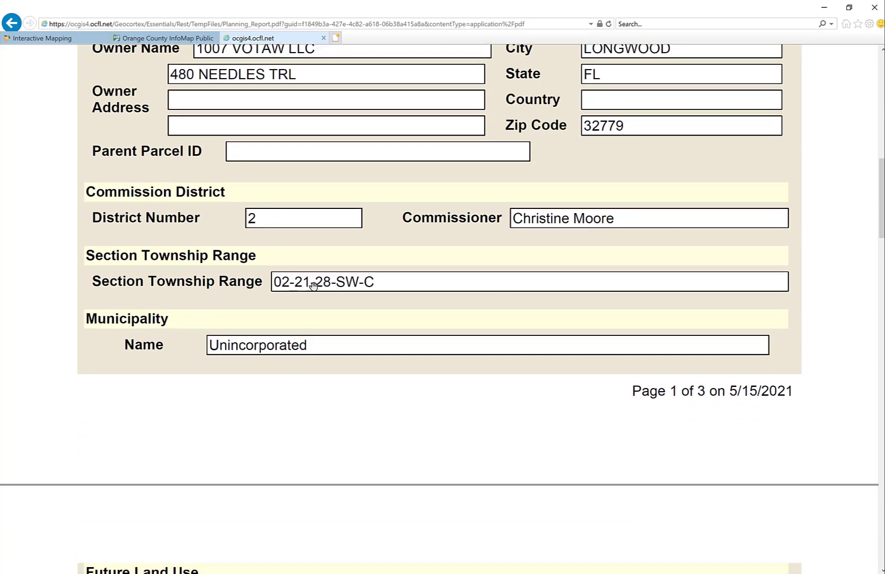
pyautogui.scroll(-5, 303, 287)
pyautogui.scroll(-1, 287, 314)
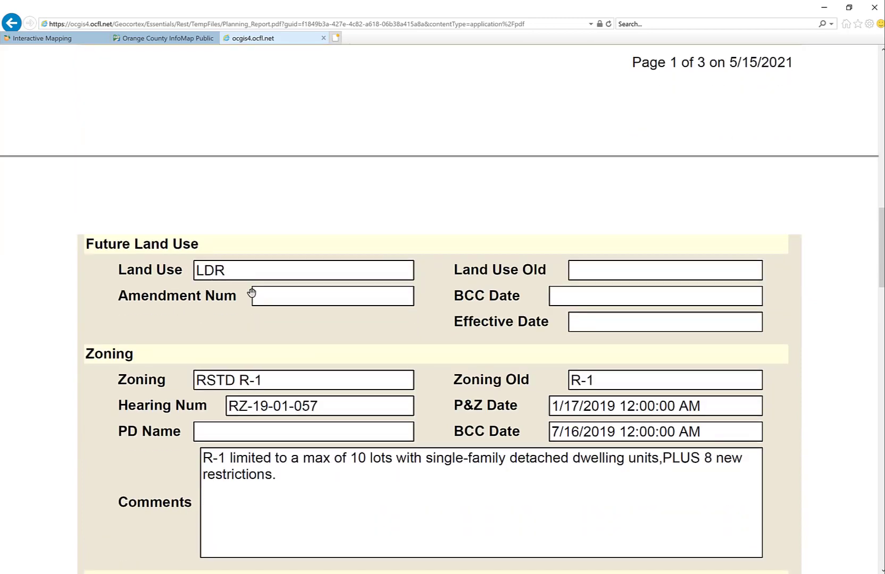
pyautogui.scroll(-1, 440, 391)
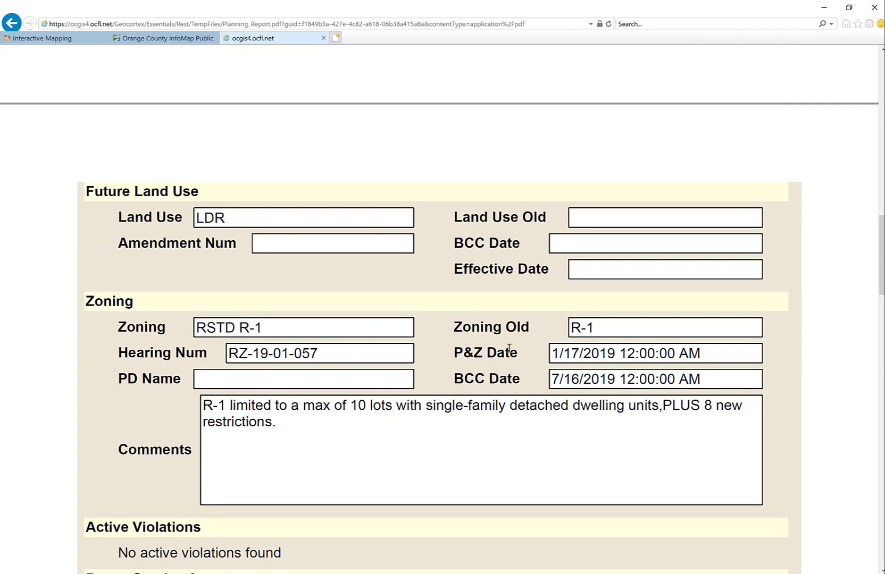
pyautogui.scroll(-2, 283, 427)
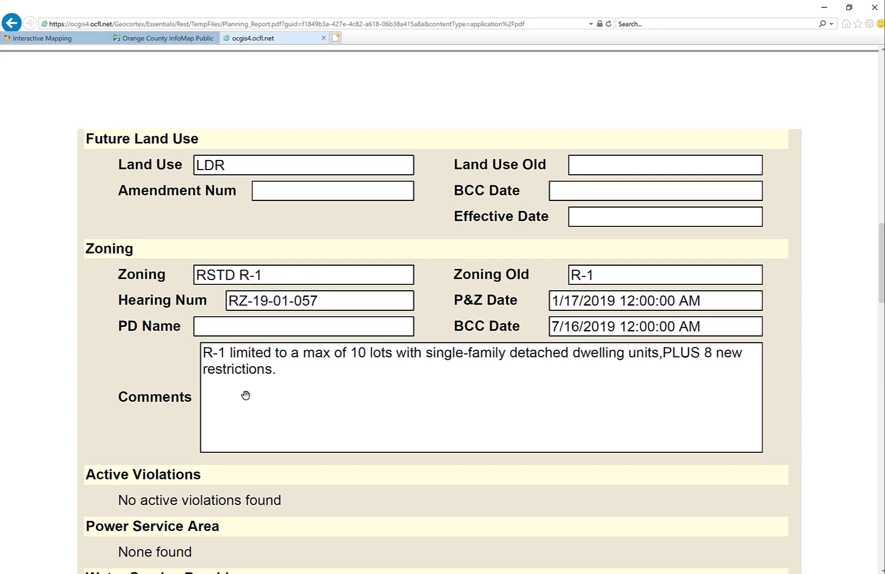
pyautogui.scroll(-3, 498, 351)
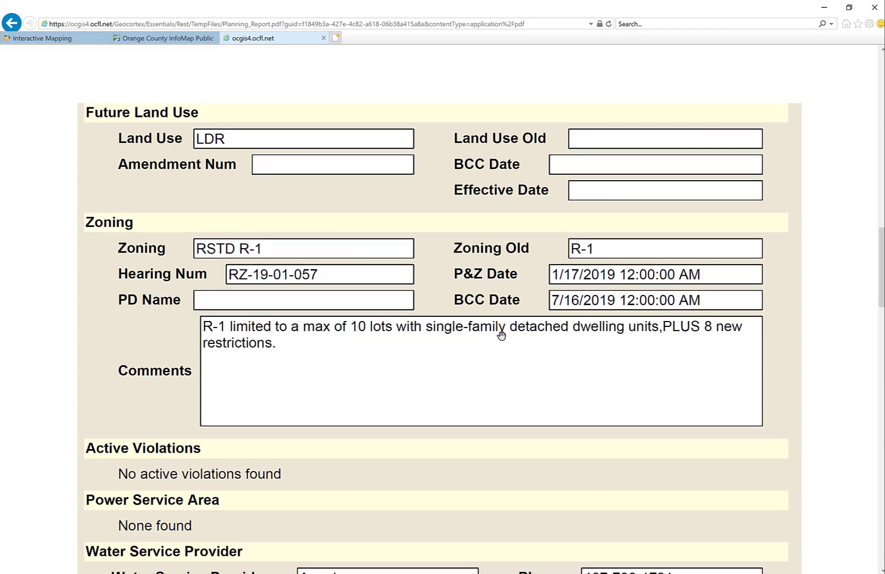
# Step: Examine the report's violations, utility providers, service area, overlay, noise contour and joint planning sections, and return to the parcel map
pyautogui.scroll(-7, 500, 332)
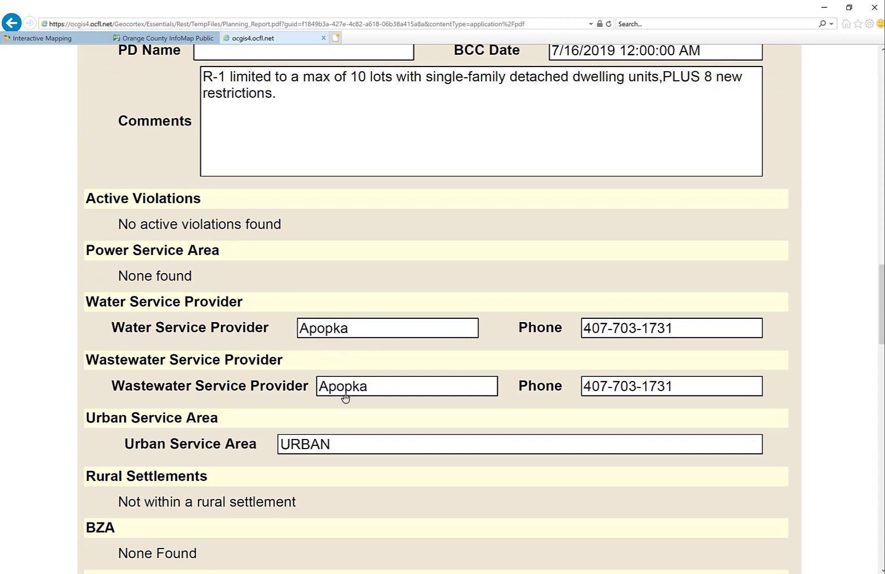
pyautogui.scroll(-6, 355, 411)
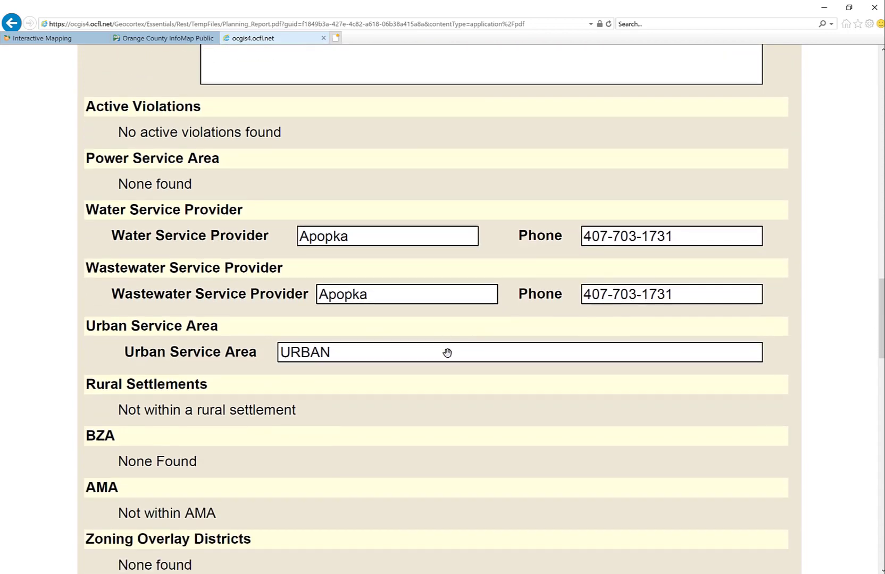
pyautogui.scroll(-8, 446, 354)
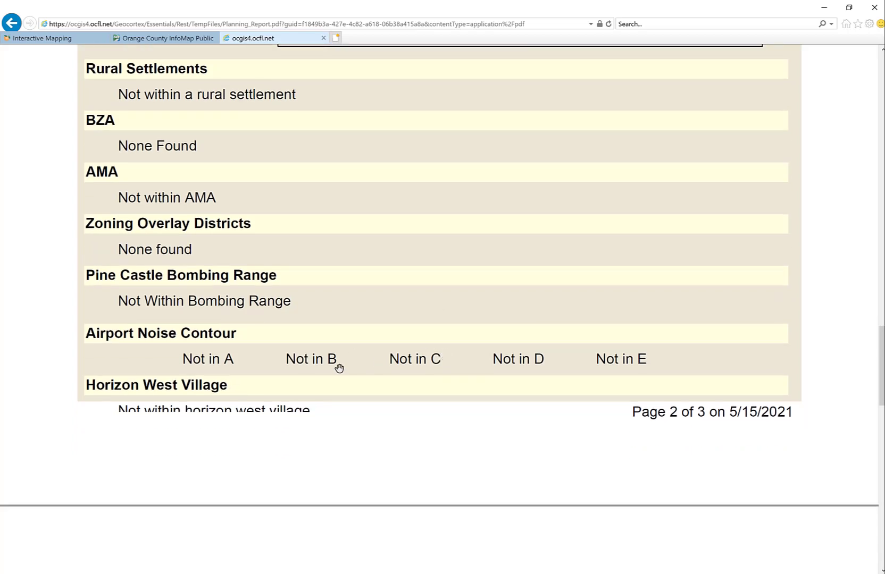
pyautogui.scroll(-4, 340, 367)
pyautogui.scroll(-9, 341, 367)
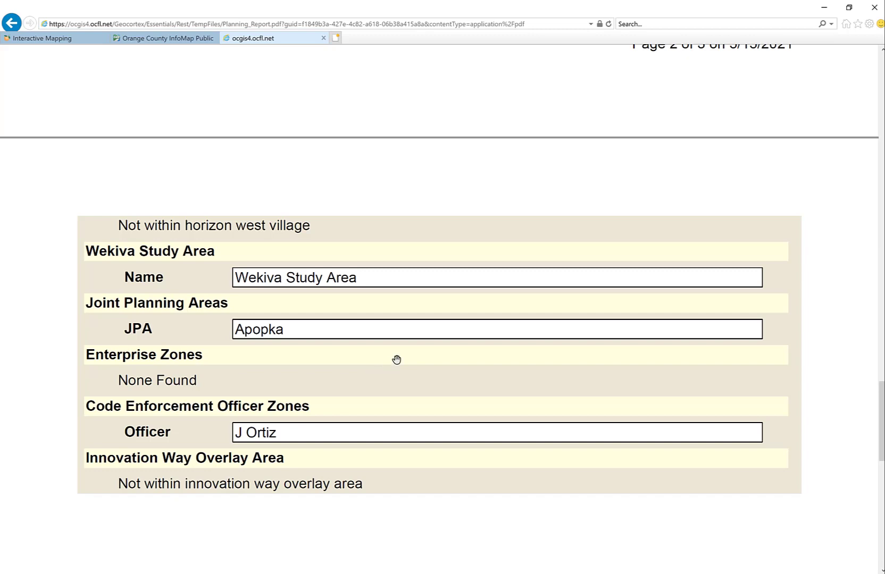
pyautogui.scroll(-5, 397, 360)
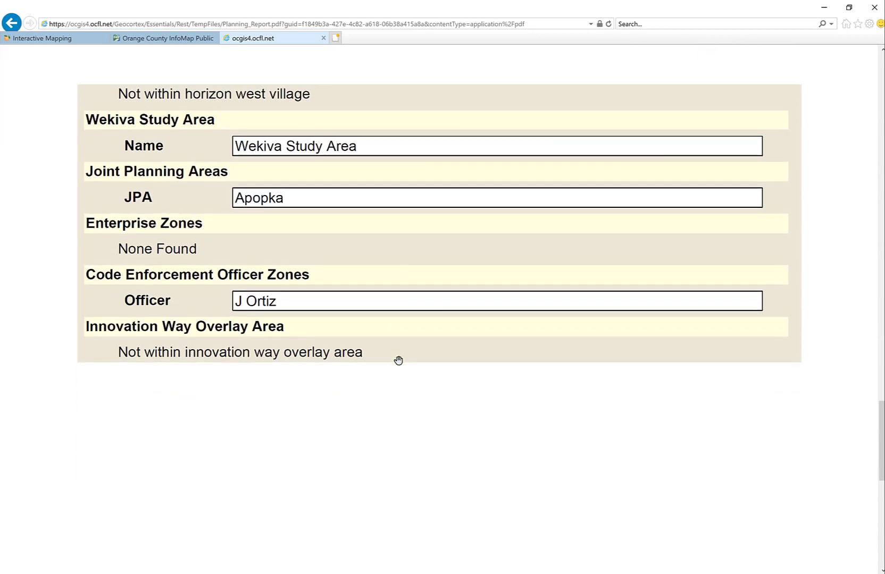
pyautogui.scroll(-8, 399, 361)
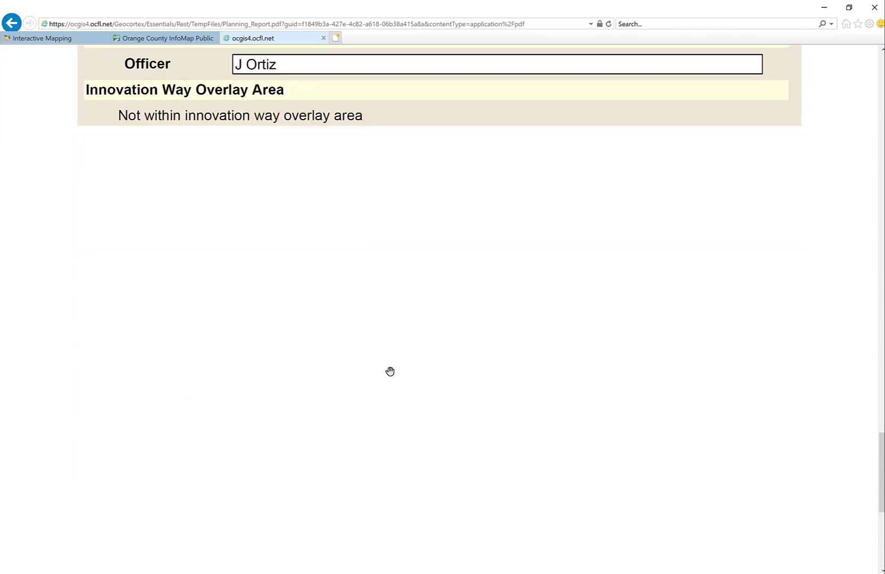
pyautogui.scroll(15, 386, 372)
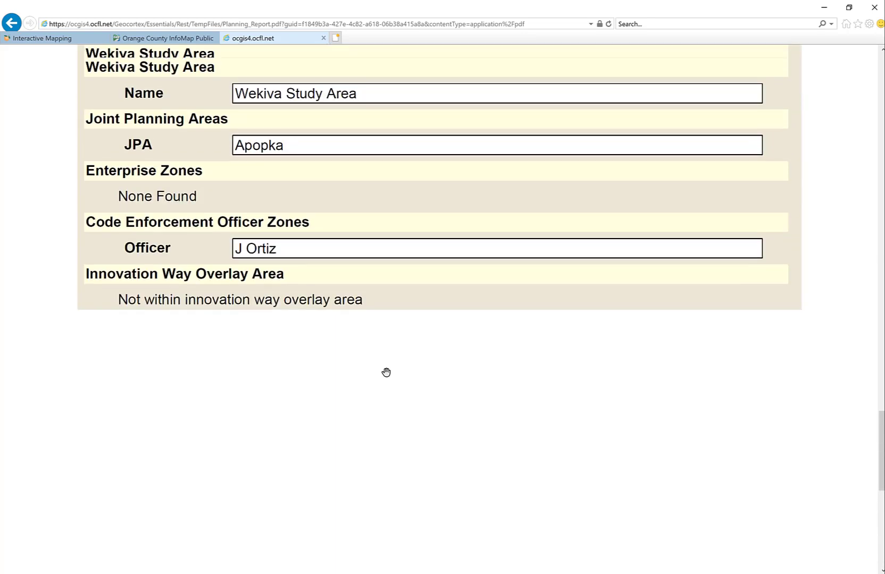
pyautogui.scroll(13, 386, 372)
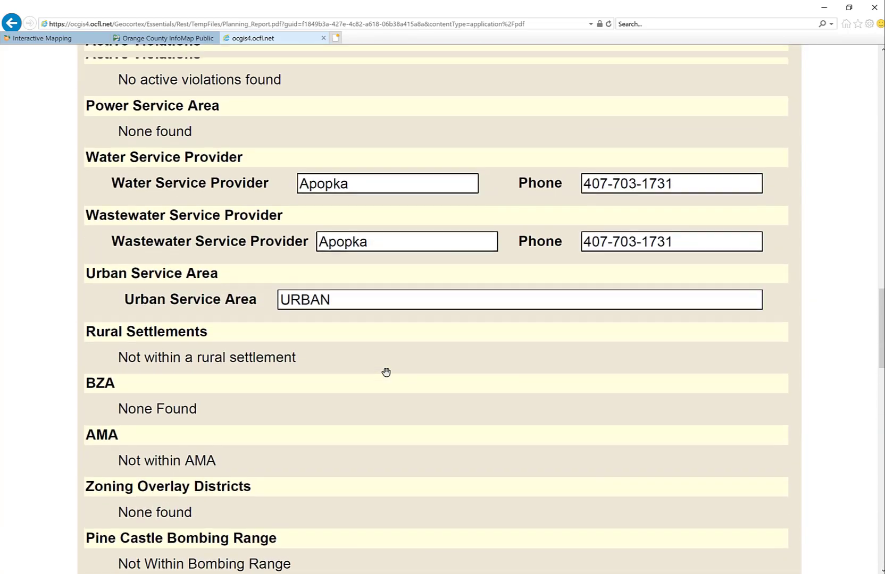
pyautogui.scroll(7, 386, 372)
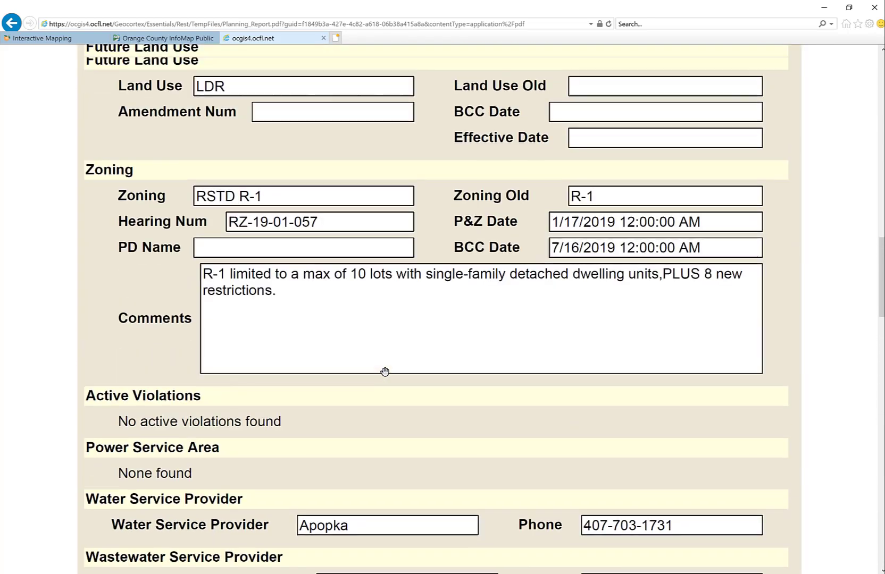
pyautogui.scroll(10, 385, 372)
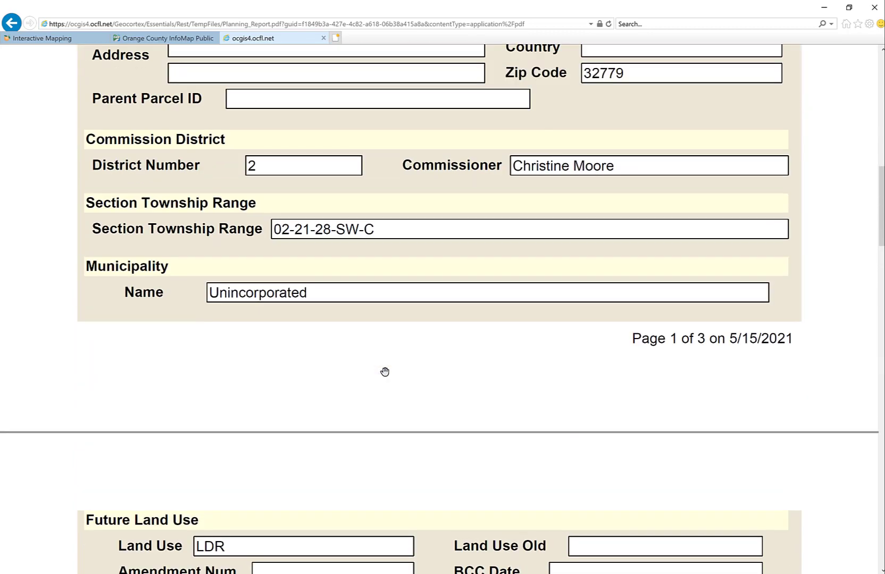
pyautogui.scroll(8, 385, 372)
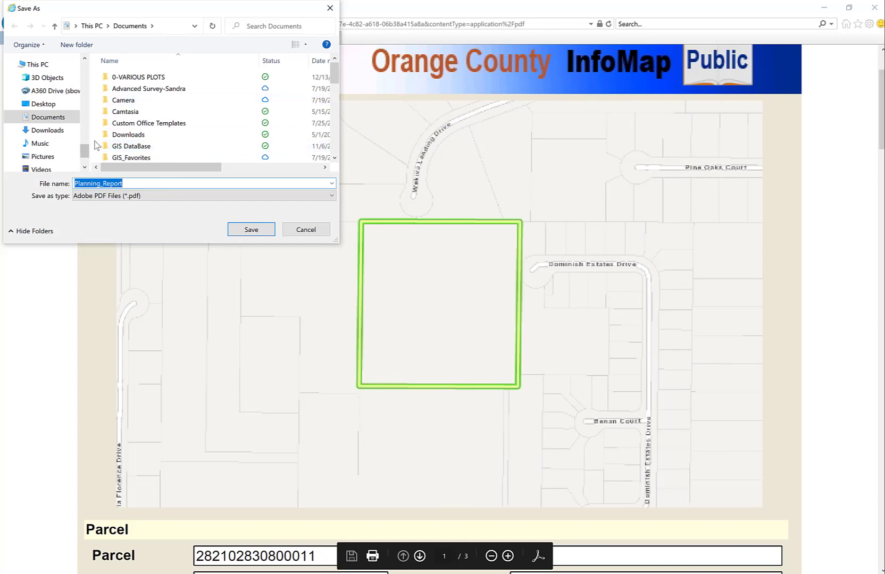
# Step: While saving the report, create a folder named "FAU Subdivision - Project Data" in Documents
pyautogui.click(79, 47)
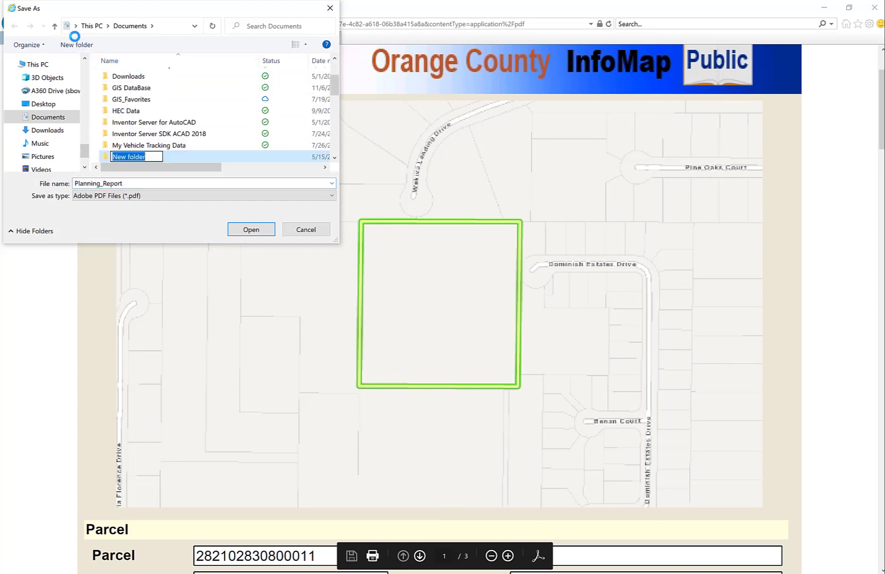
pyautogui.write('FAU ')
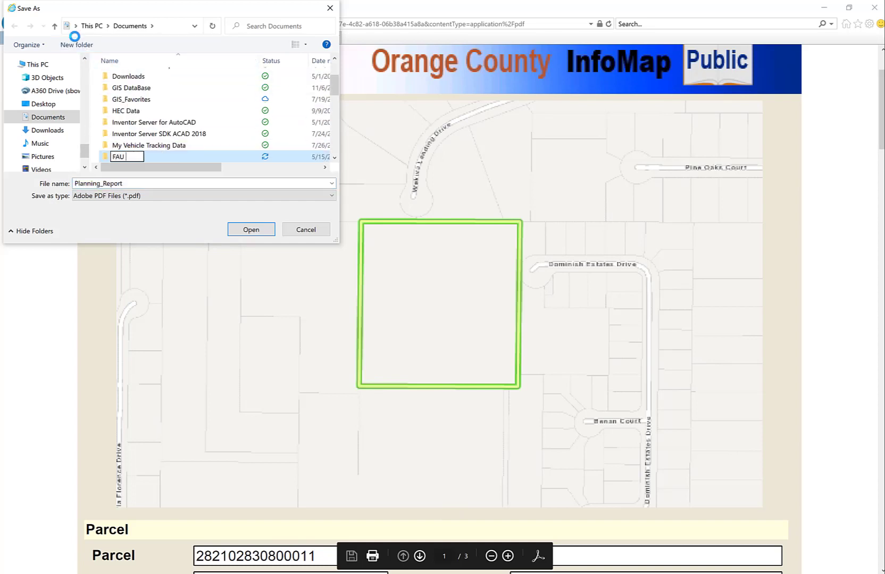
pyautogui.write('Subdivision')
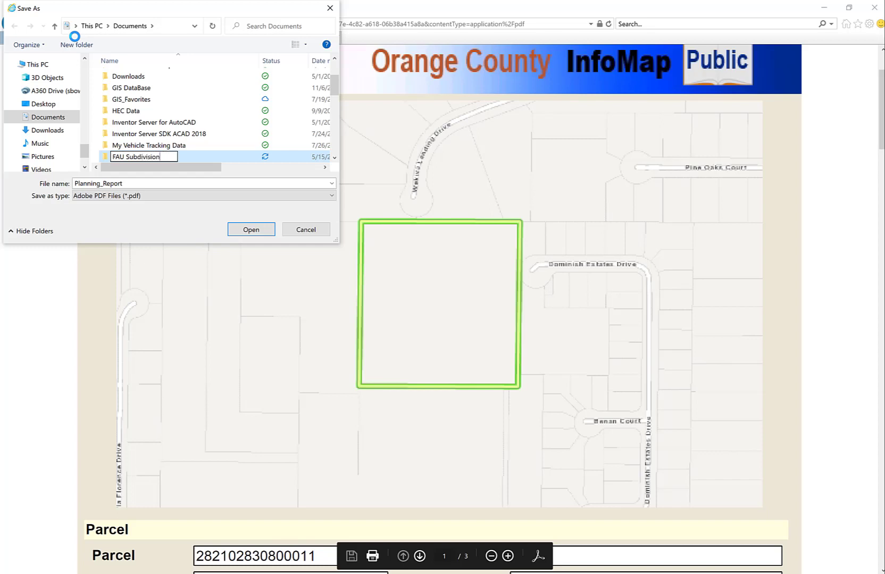
pyautogui.write(' - Project Data')
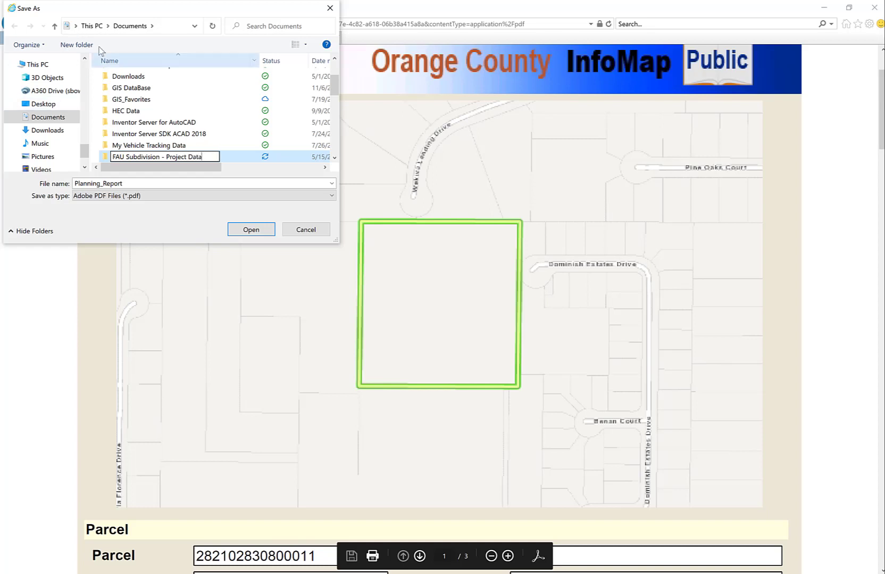
pyautogui.doubleClick(159, 157)
pyautogui.doubleClick(118, 157)
pyautogui.press('Return')
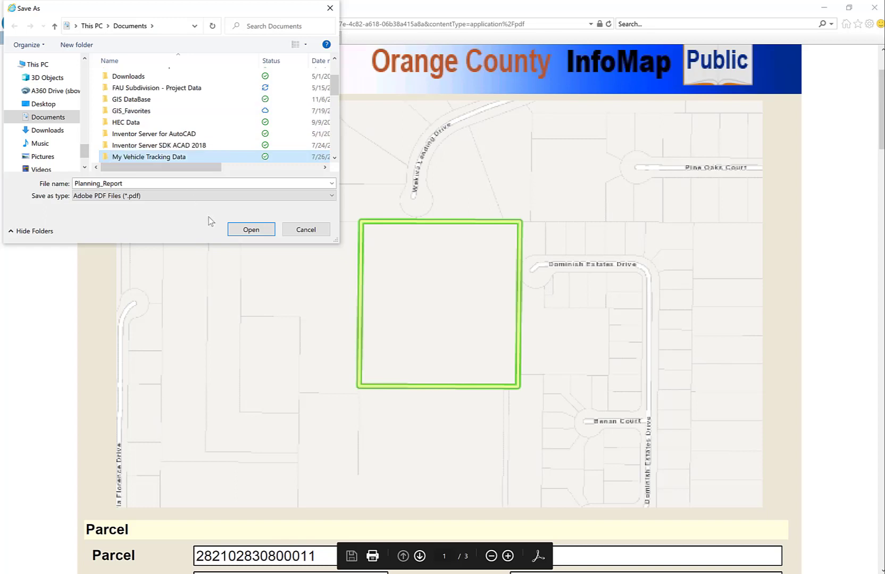
# Step: Save the report as the PDF file Planning_Report in the "FAU Subdivision - Project Data" folder
pyautogui.click(135, 88)
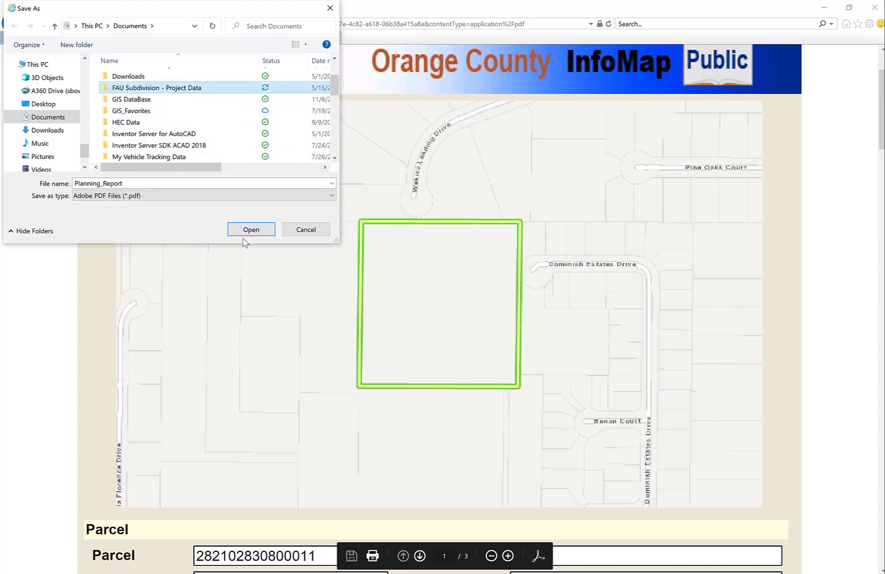
pyautogui.click(109, 91)
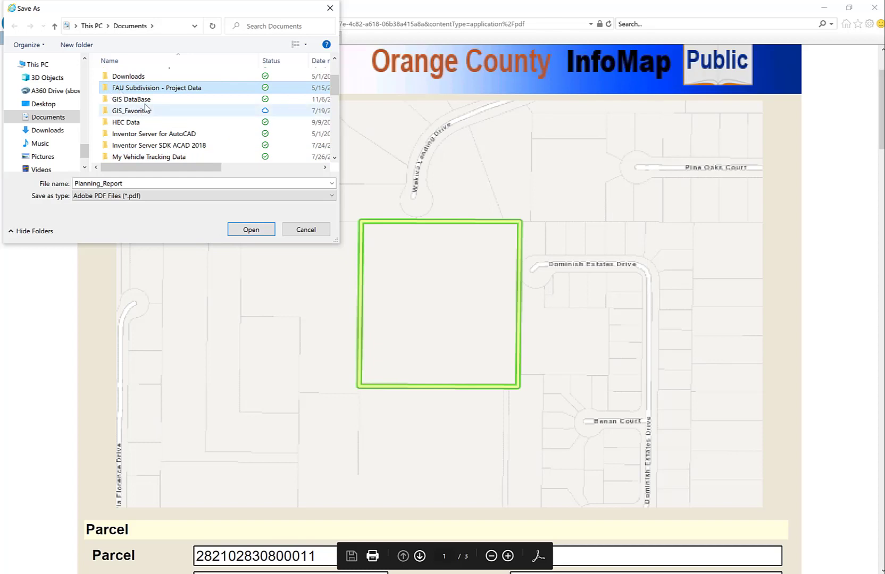
pyautogui.doubleClick(109, 92)
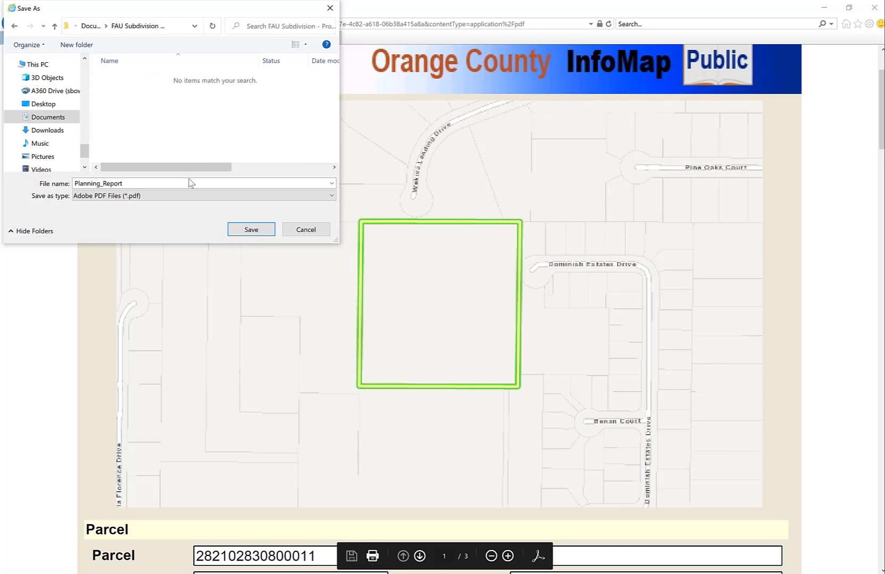
pyautogui.click(251, 229)
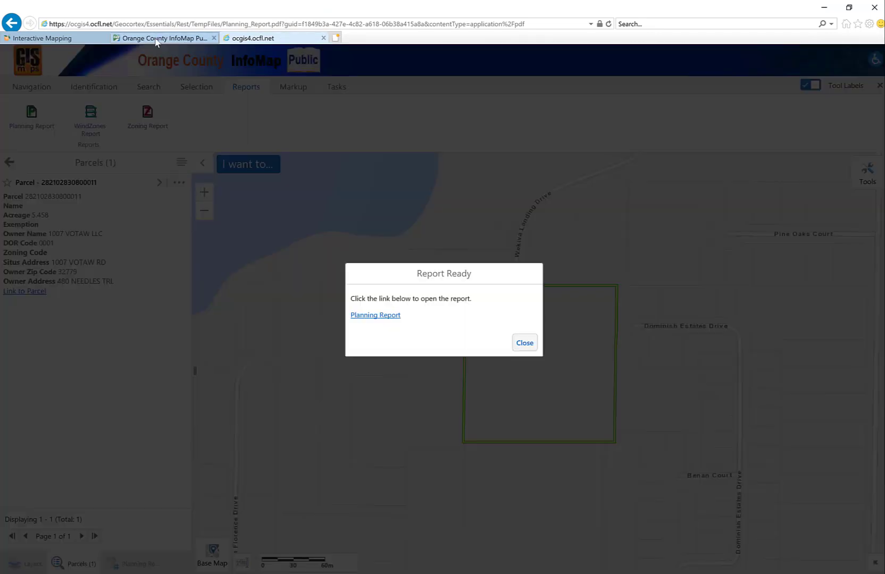
# Step: Return to the InfoMap, dismiss the finished planning report notice, and generate a Wind Zones Report for the same outlined parcel
pyautogui.click(156, 38)
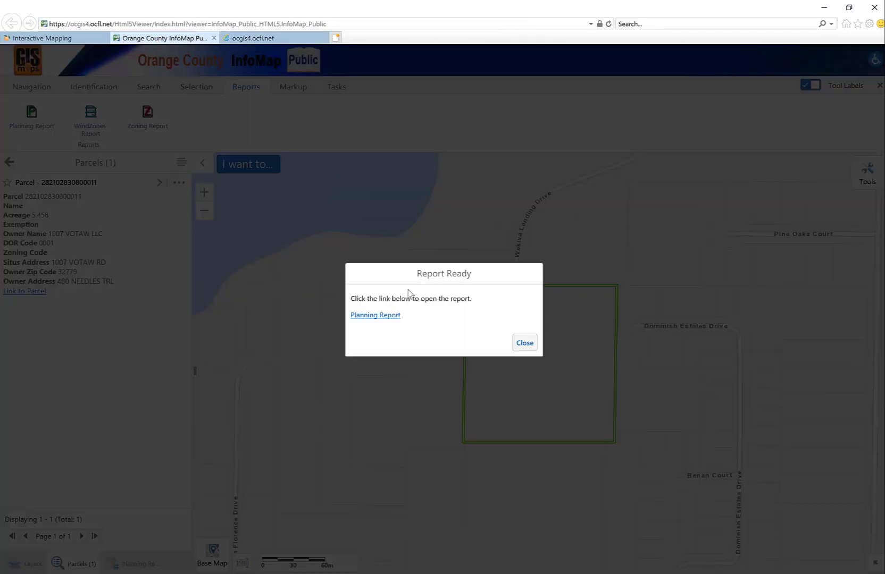
pyautogui.click(525, 343)
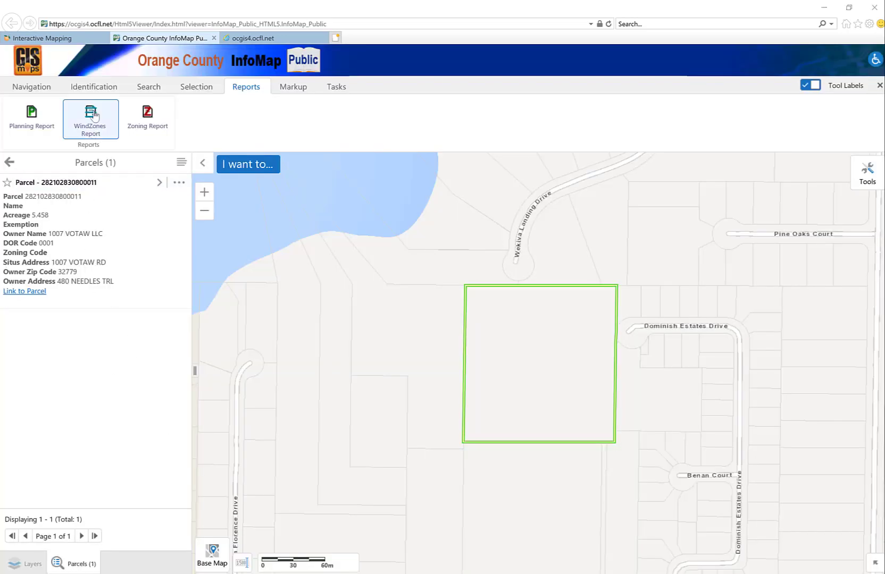
pyautogui.click(93, 115)
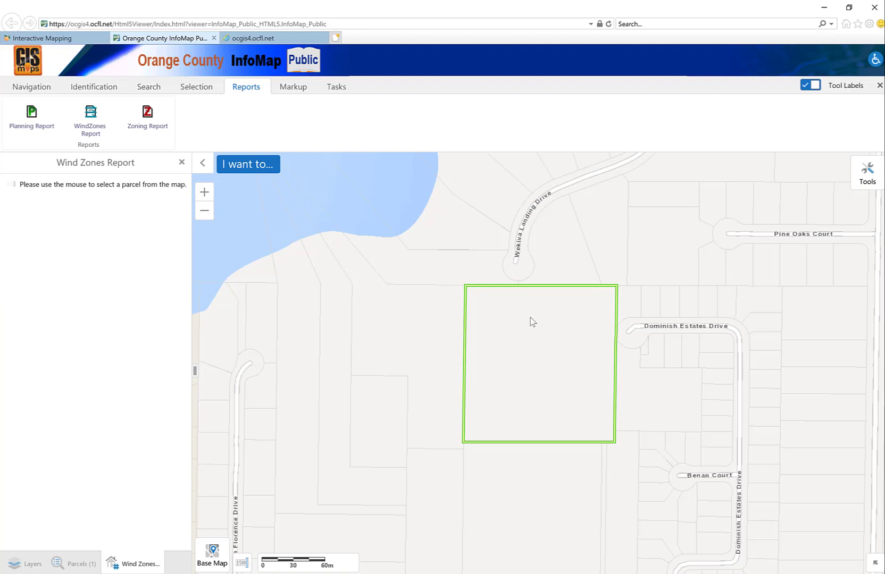
pyautogui.click(531, 332)
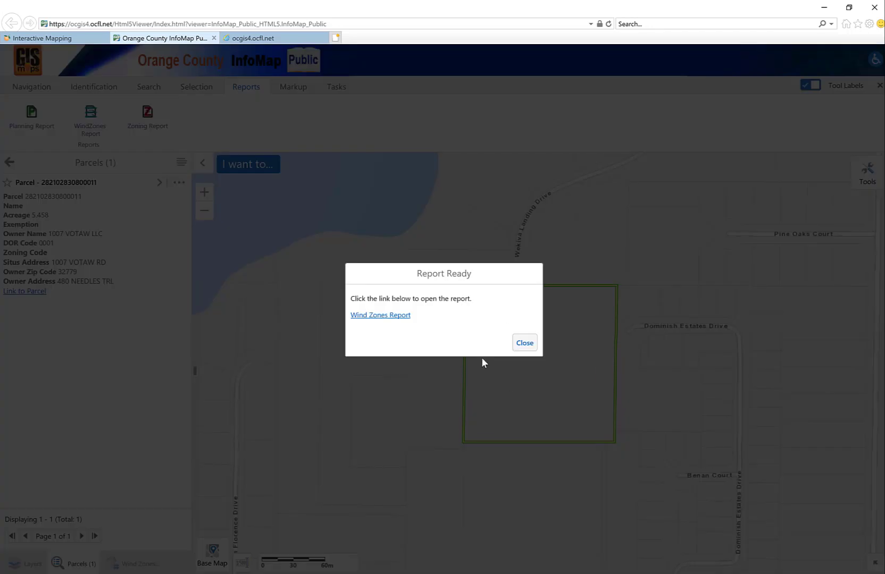
# Step: Open the Wind Zones Report and examine its parcel details and the minimum wind and windborne debris entries for each risk category
pyautogui.click(395, 315)
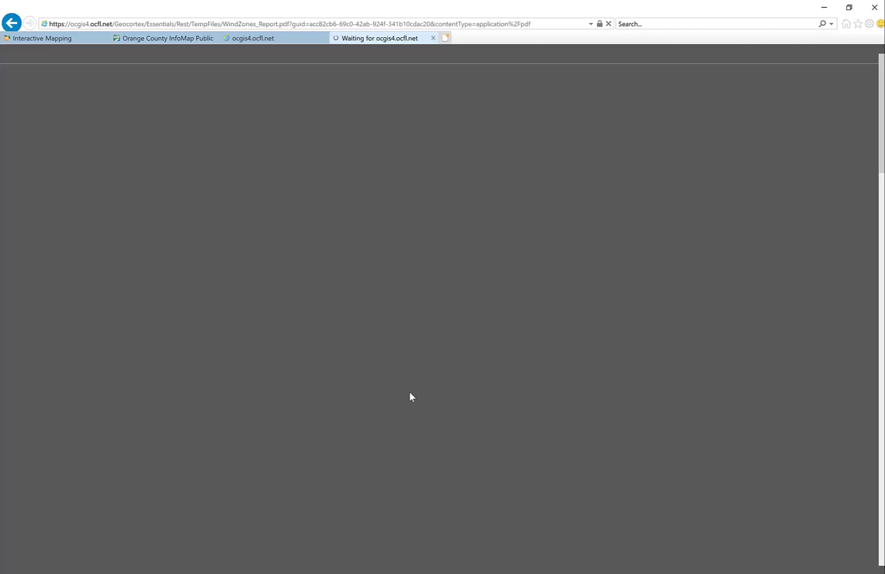
pyautogui.scroll(-3, 471, 346)
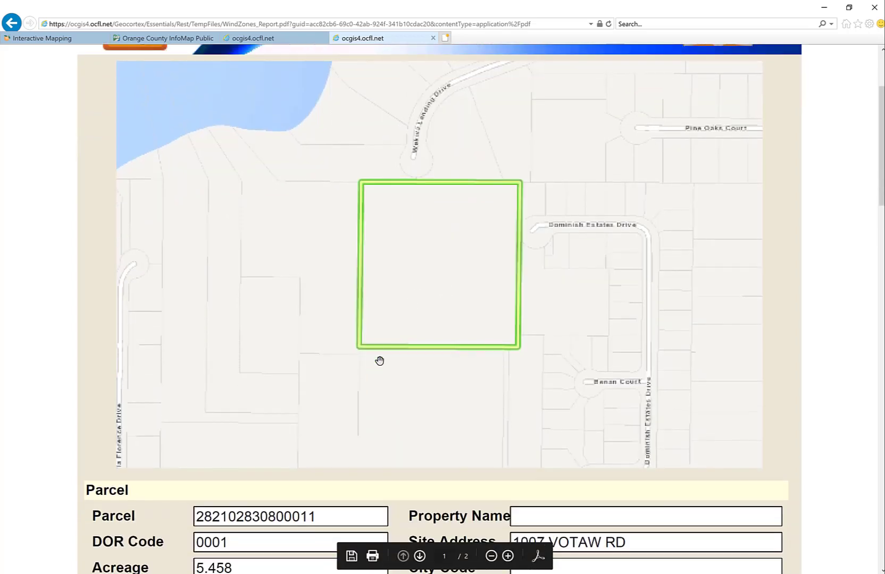
pyautogui.scroll(-5, 379, 362)
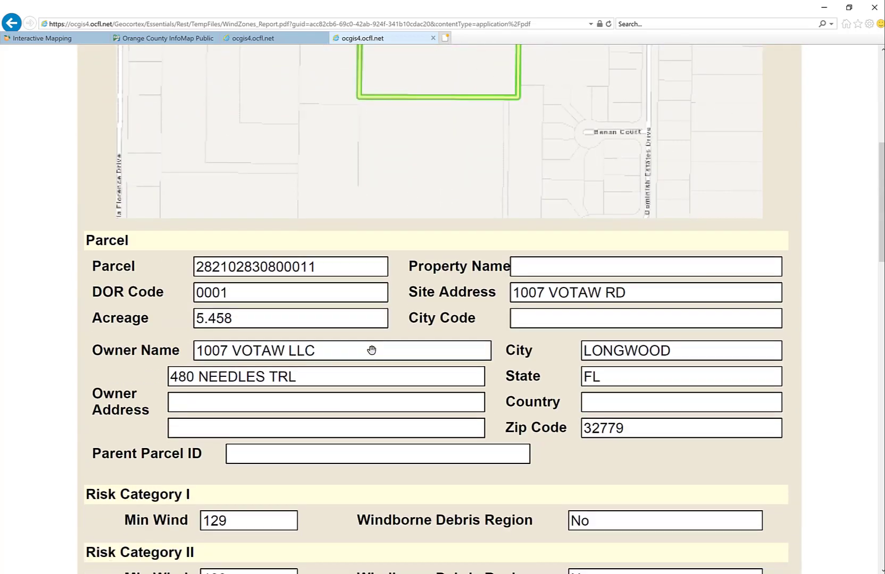
pyautogui.scroll(-3, 371, 350)
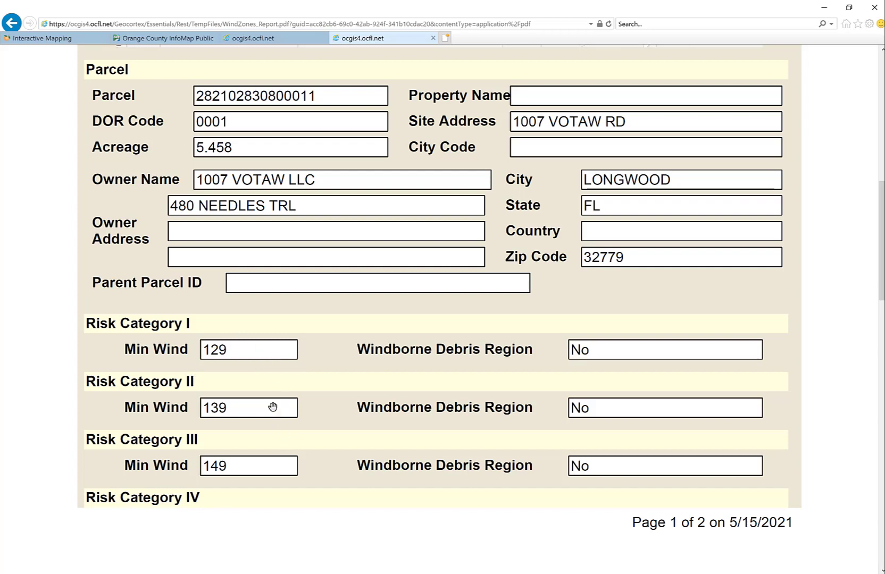
pyautogui.scroll(-7, 273, 407)
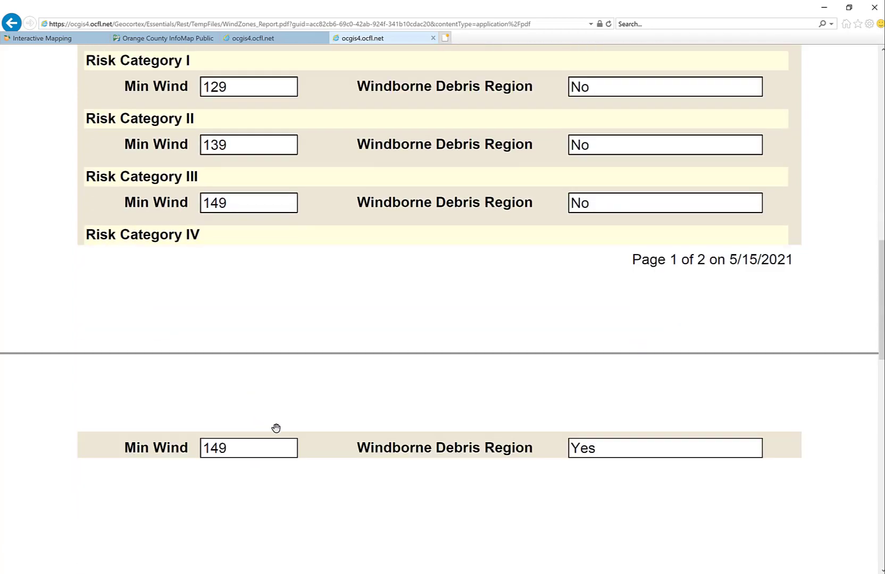
# Step: Return to the InfoMap, dismiss the finished wind zones report notice, and generate a Zoning Report for the outlined parcel
pyautogui.click(161, 39)
pyautogui.click(526, 345)
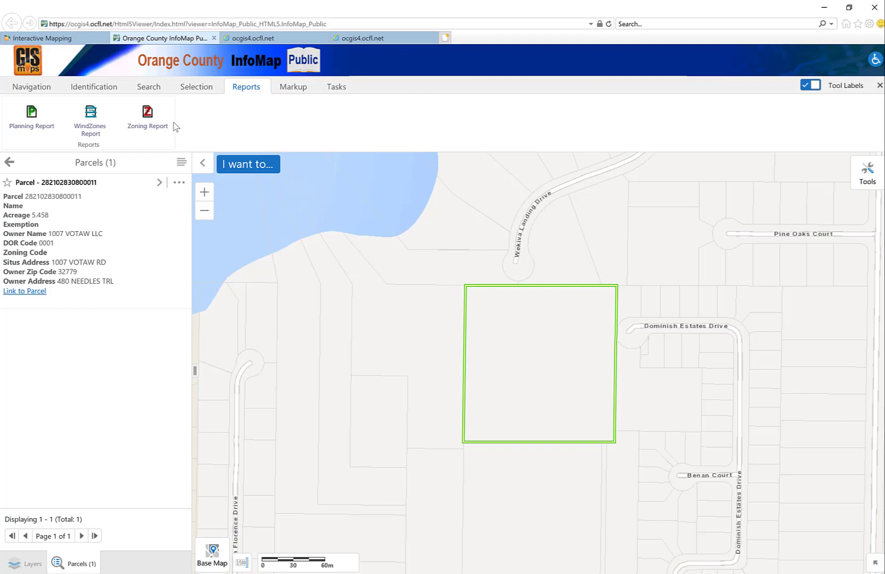
pyautogui.click(148, 116)
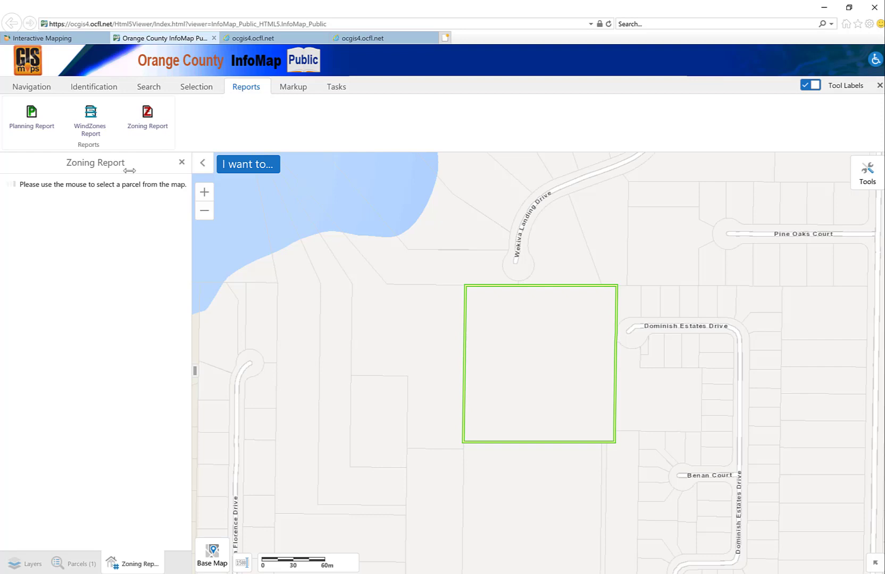
pyautogui.click(530, 358)
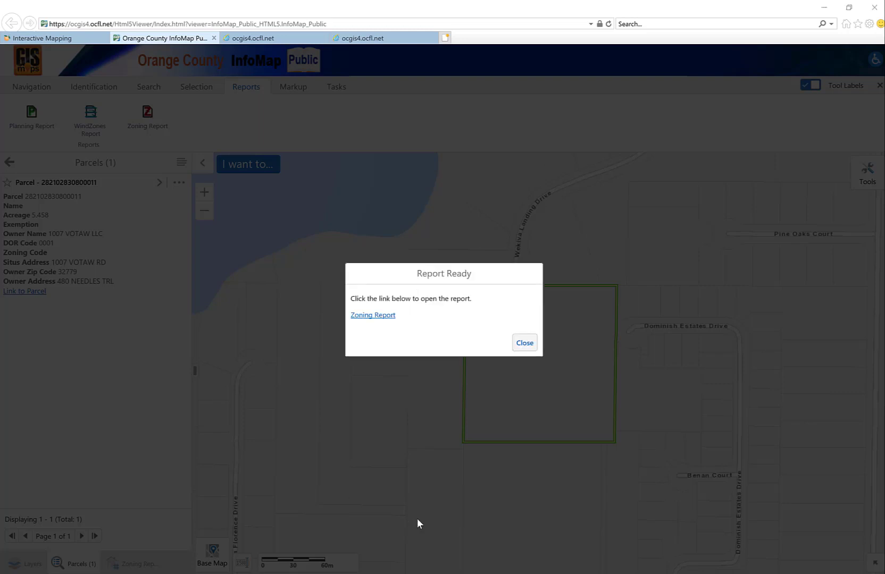
# Step: Open the Zoning Report and examine its parcel, commission district, municipality, future land use and zoning sections
pyautogui.click(375, 316)
pyautogui.click(373, 316)
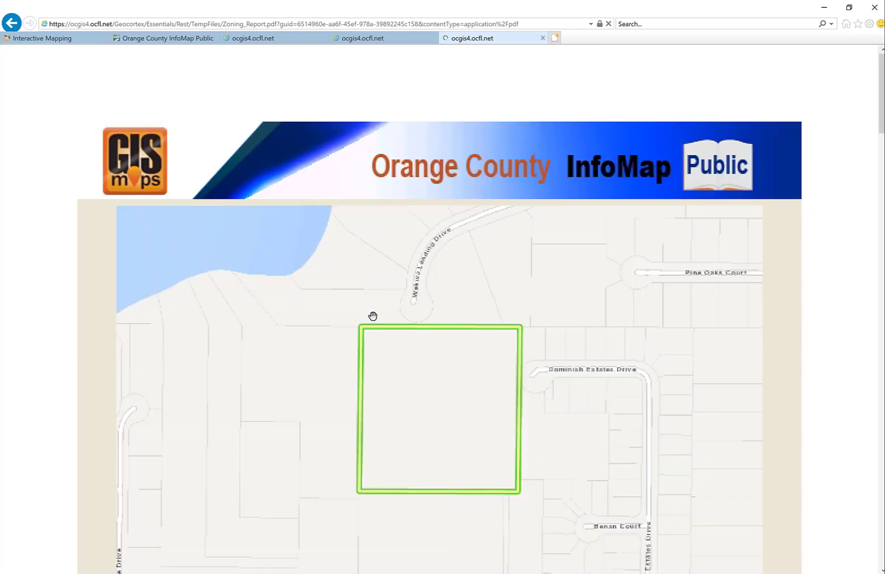
pyautogui.scroll(-4, 481, 408)
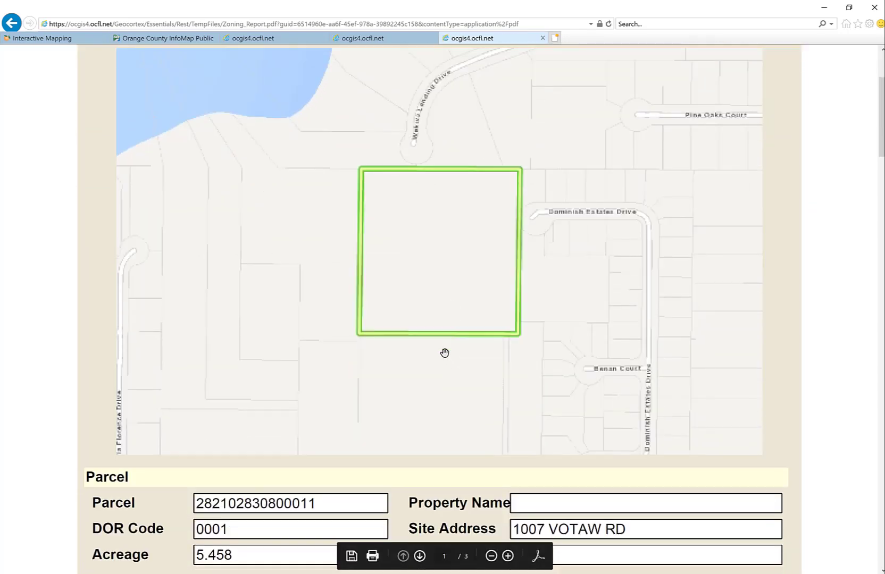
pyautogui.scroll(-5, 444, 352)
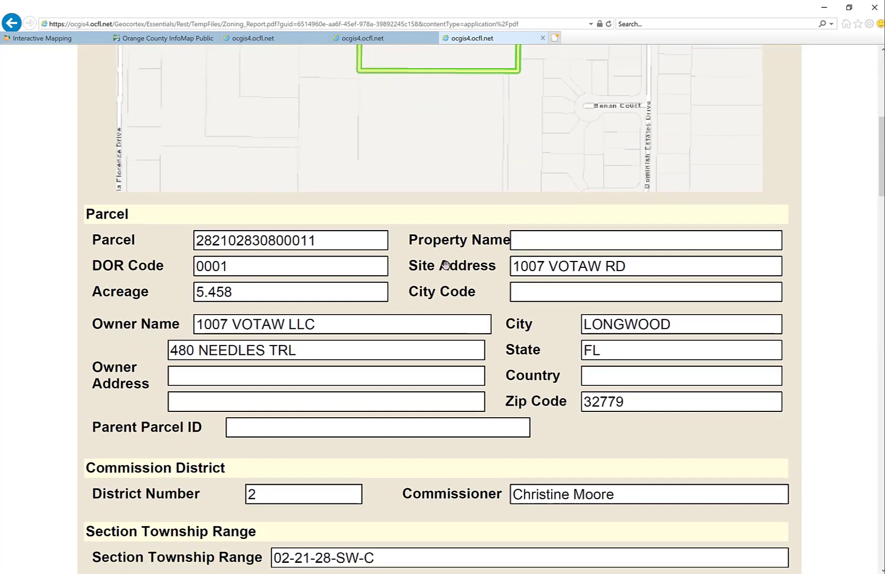
pyautogui.scroll(-7, 447, 269)
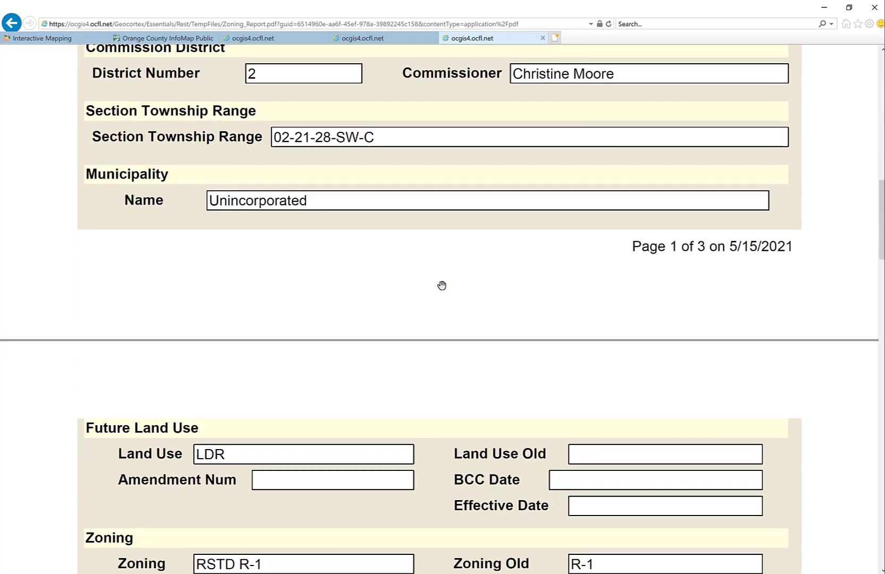
pyautogui.scroll(-4, 446, 281)
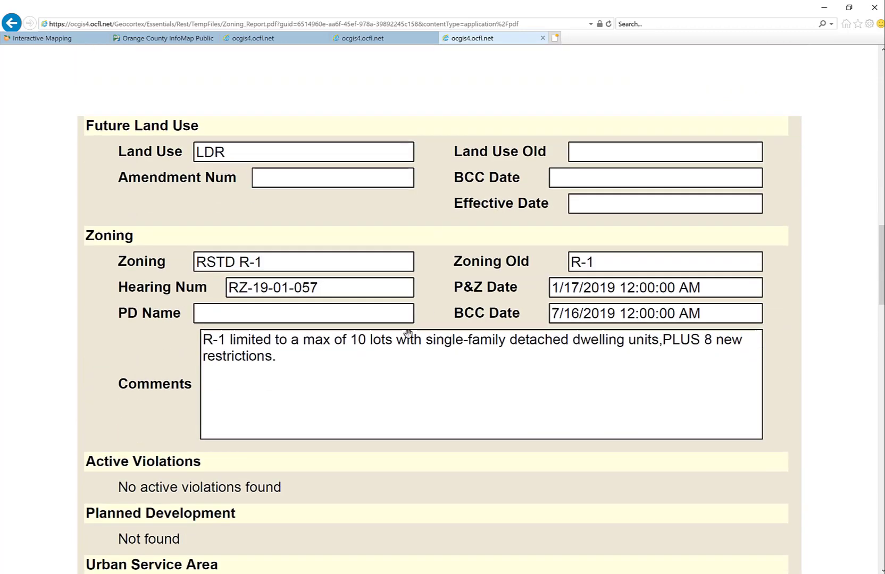
# Step: Examine the Zoning Report's violations, service area, annexation, overlay, noise contour and protection area sections, and return to its parcel details
pyautogui.scroll(-7, 405, 280)
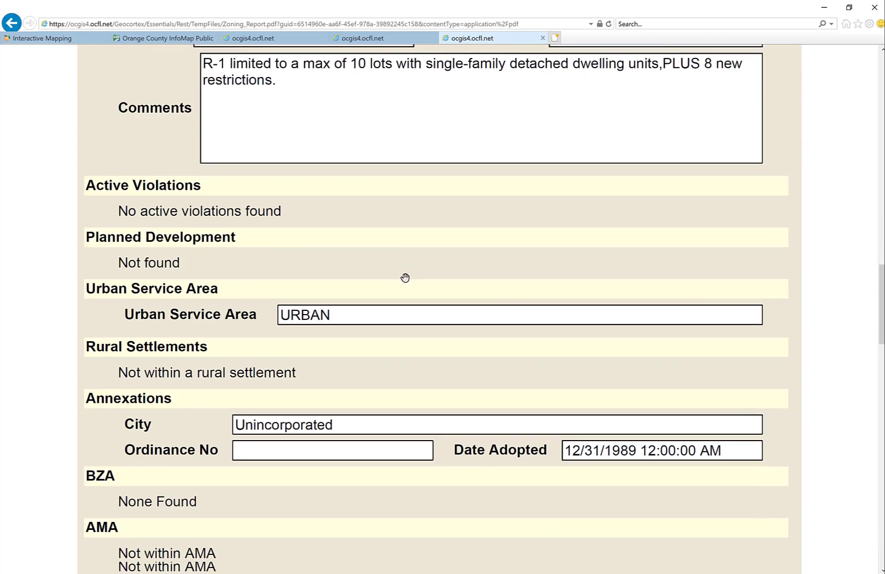
pyautogui.scroll(-7, 404, 280)
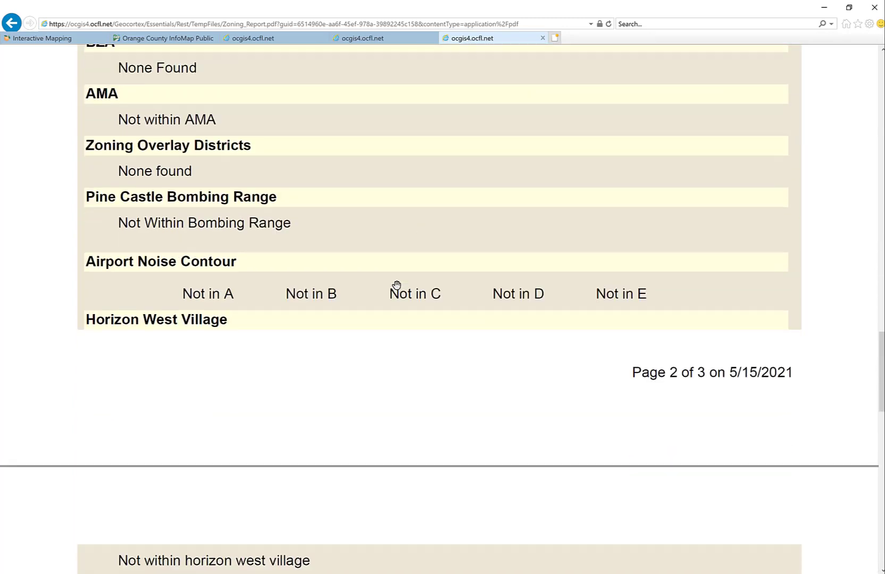
pyautogui.scroll(-3, 398, 281)
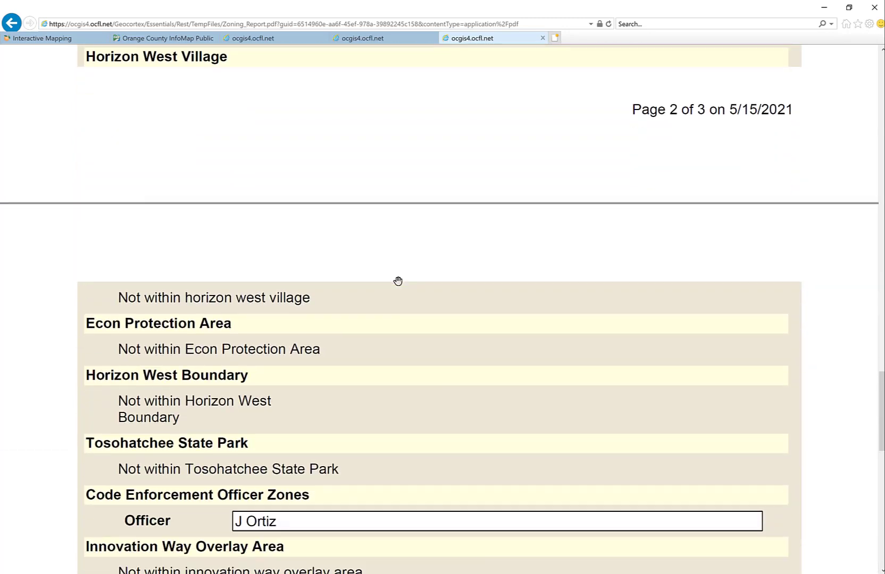
pyautogui.scroll(-5, 397, 281)
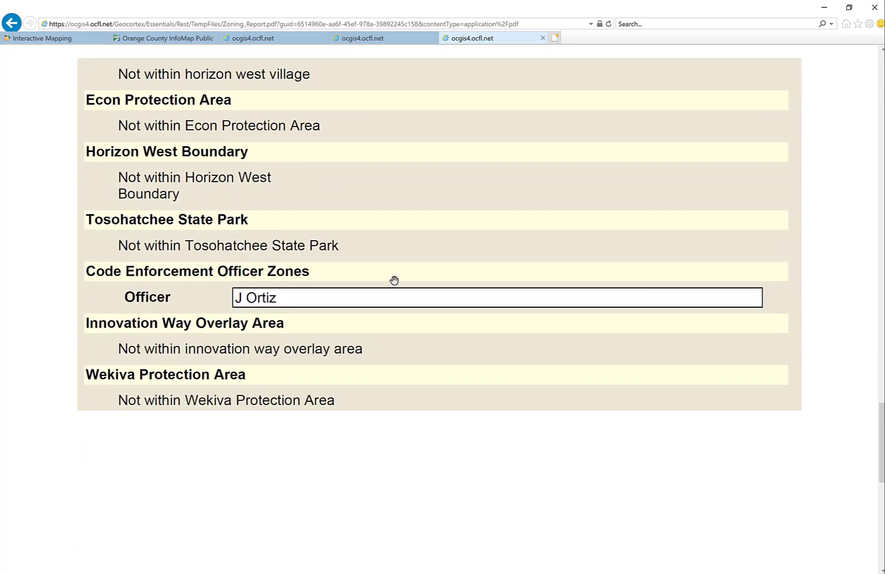
pyautogui.scroll(-6, 379, 299)
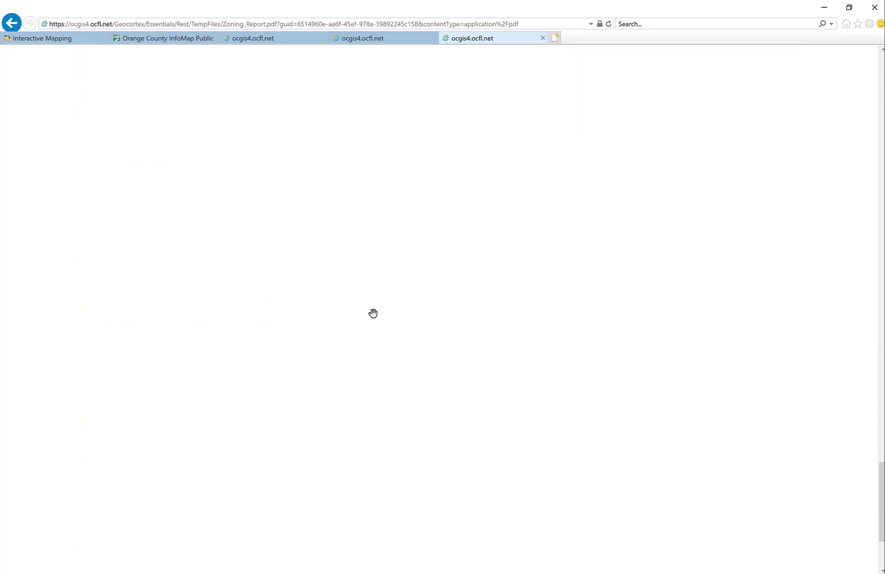
pyautogui.scroll(15, 373, 313)
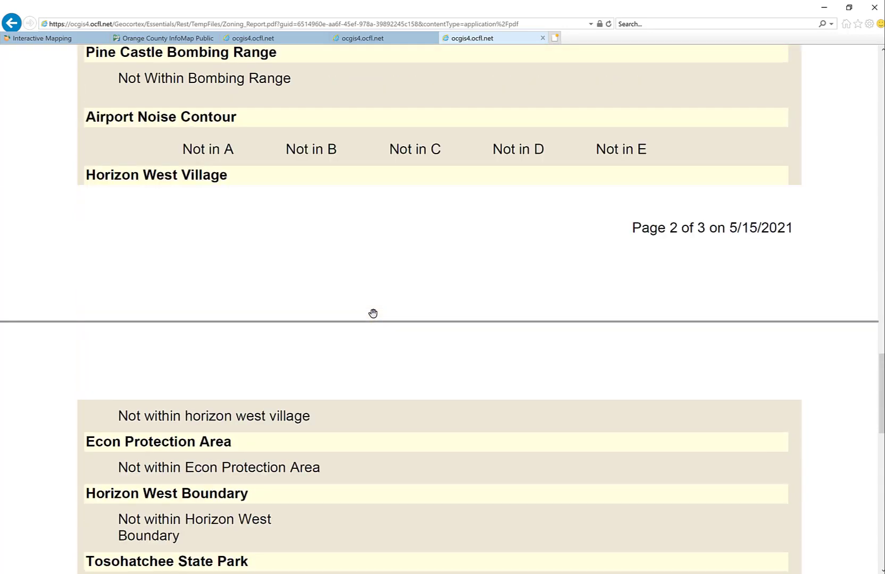
pyautogui.scroll(8, 373, 313)
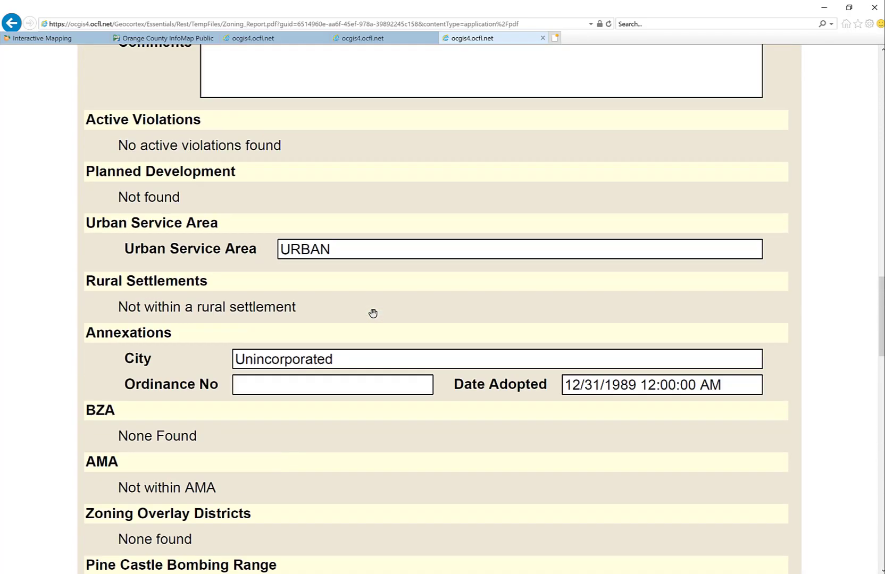
pyautogui.scroll(9, 373, 313)
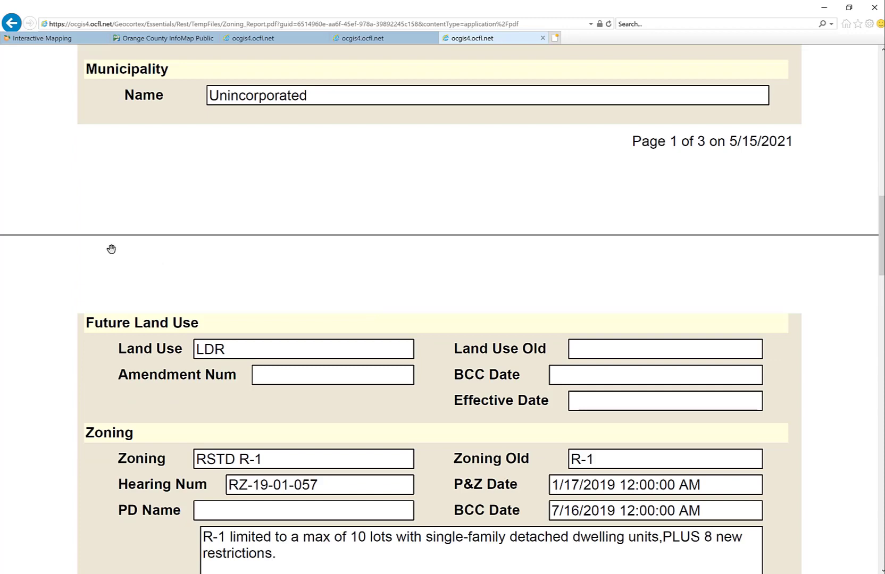
pyautogui.scroll(5, 405, 300)
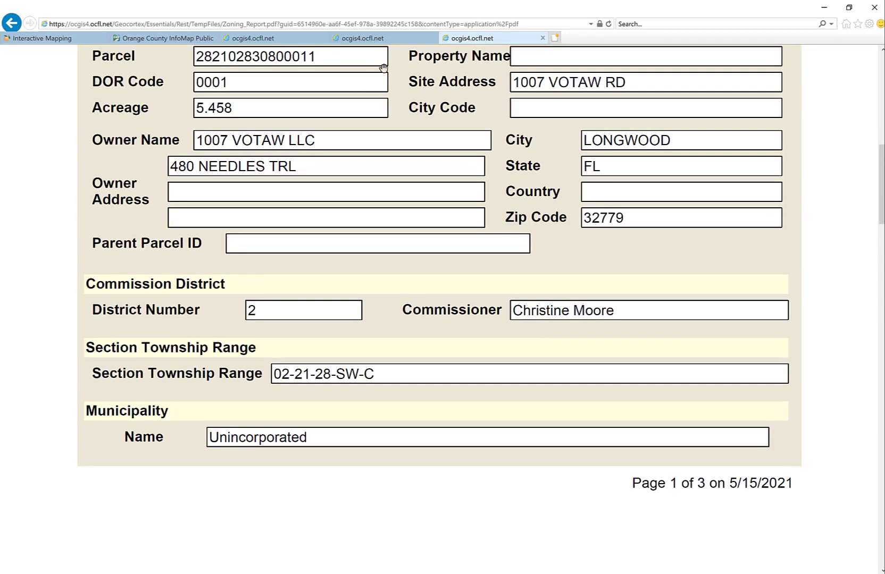
# Step: Close the zoning, wind zones and planning reports, and dismiss the finished zoning report notice on the InfoMap
pyautogui.click(542, 38)
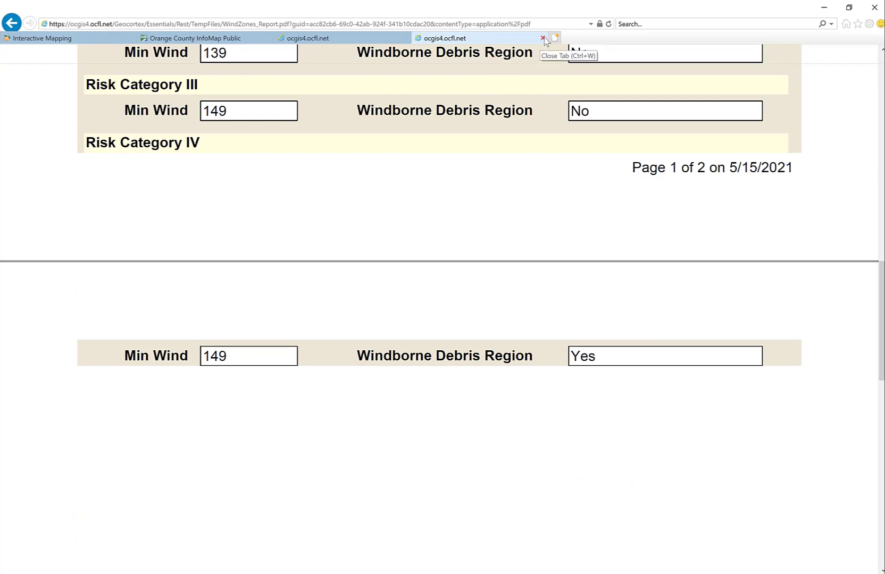
pyautogui.click(543, 38)
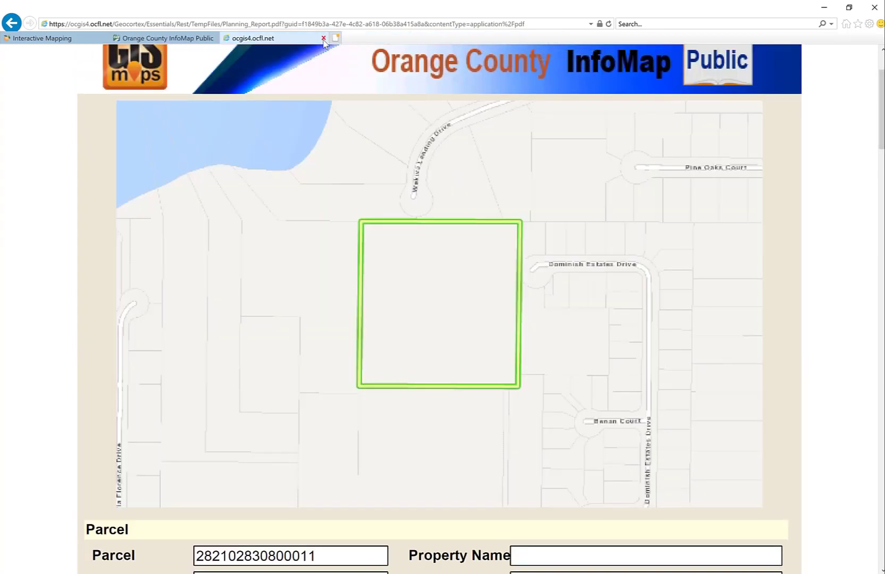
pyautogui.click(322, 38)
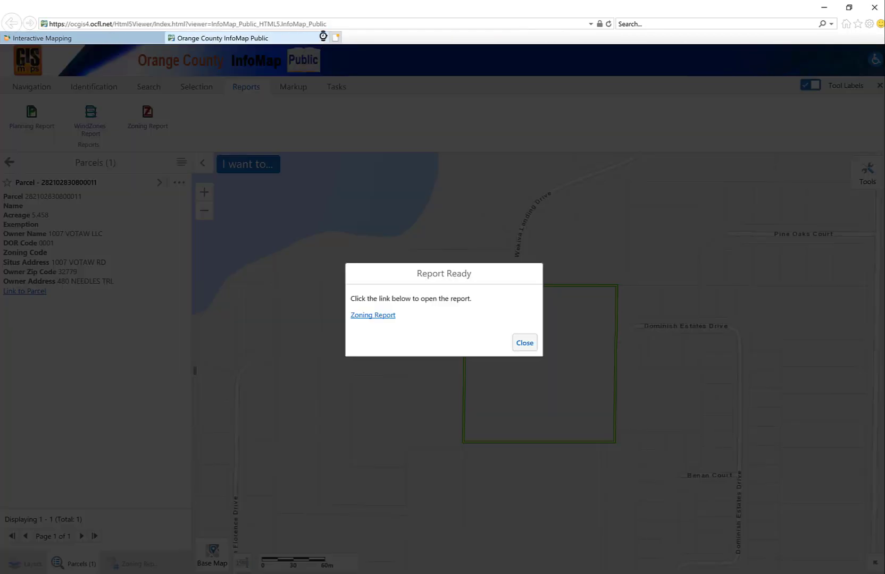
pyautogui.click(534, 349)
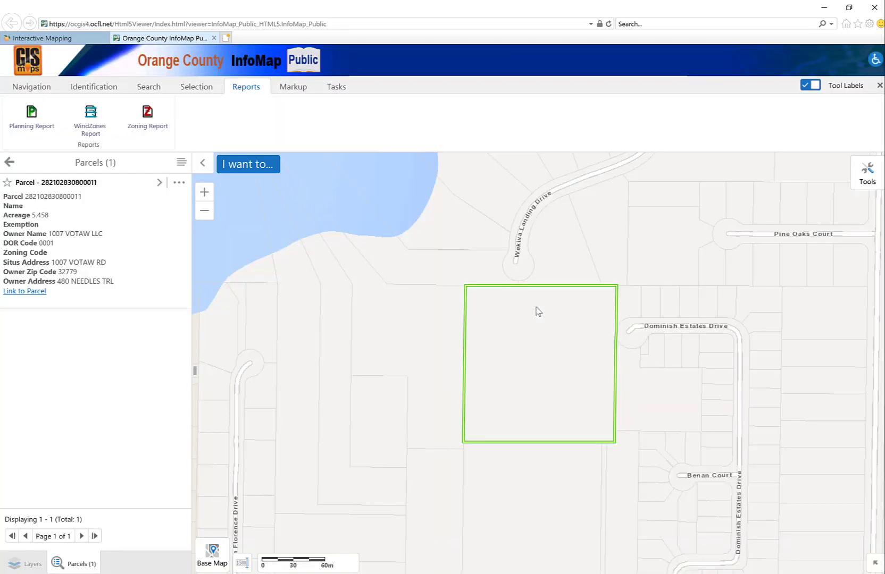
# Step: Show the listed parcel's details on the map, dismiss them, and return to the Workflow results
pyautogui.click(105, 202)
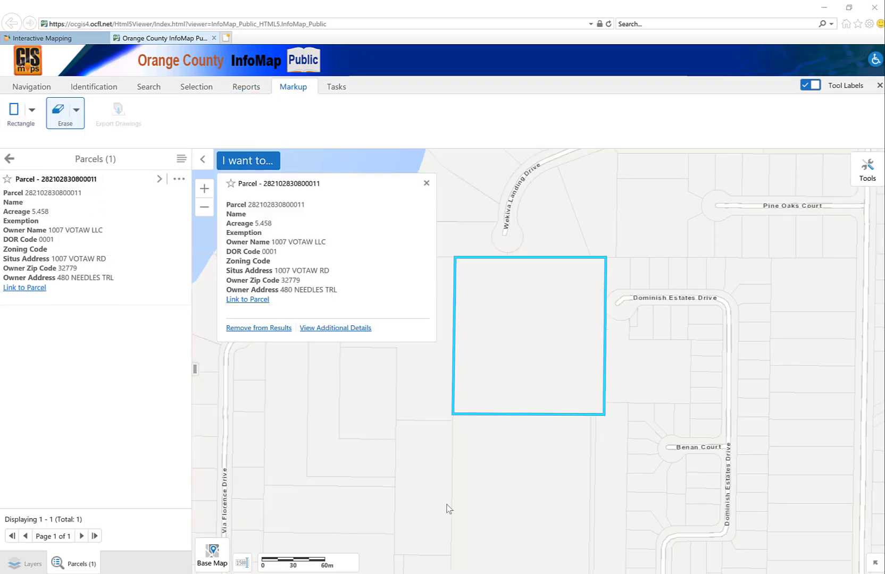
pyautogui.click(427, 184)
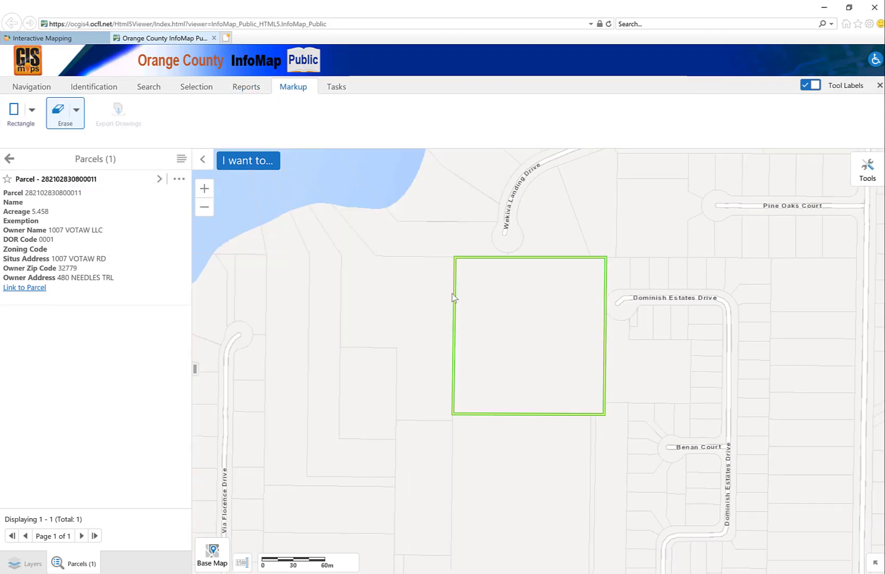
pyautogui.click(9, 159)
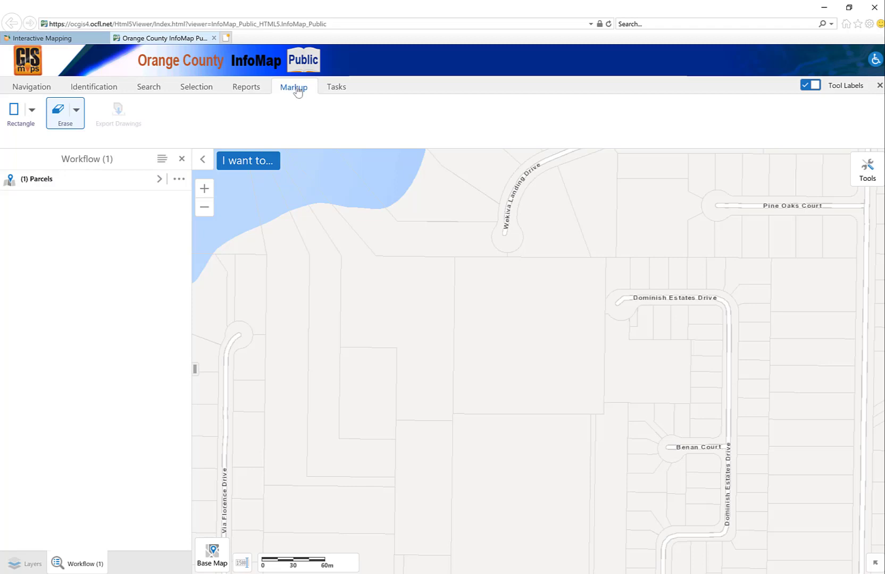
# Step: Activate the Rectangle markup tool and open its drawing style settings
pyautogui.click(258, 91)
pyautogui.click(290, 91)
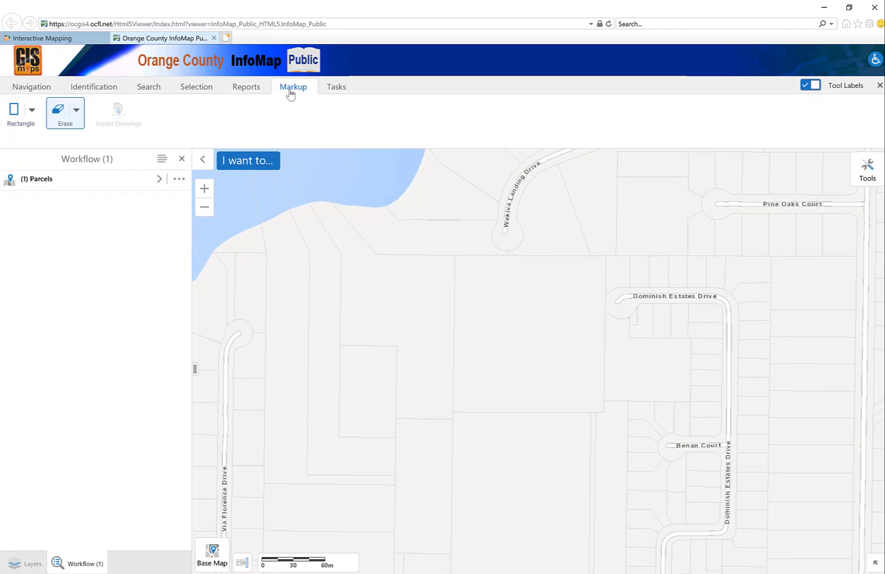
pyautogui.click(32, 110)
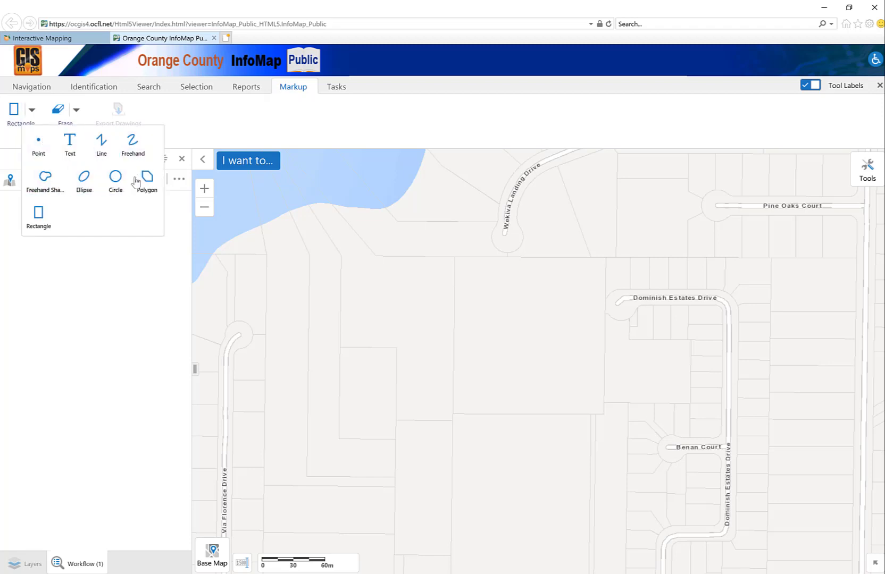
pyautogui.click(39, 216)
pyautogui.click(60, 113)
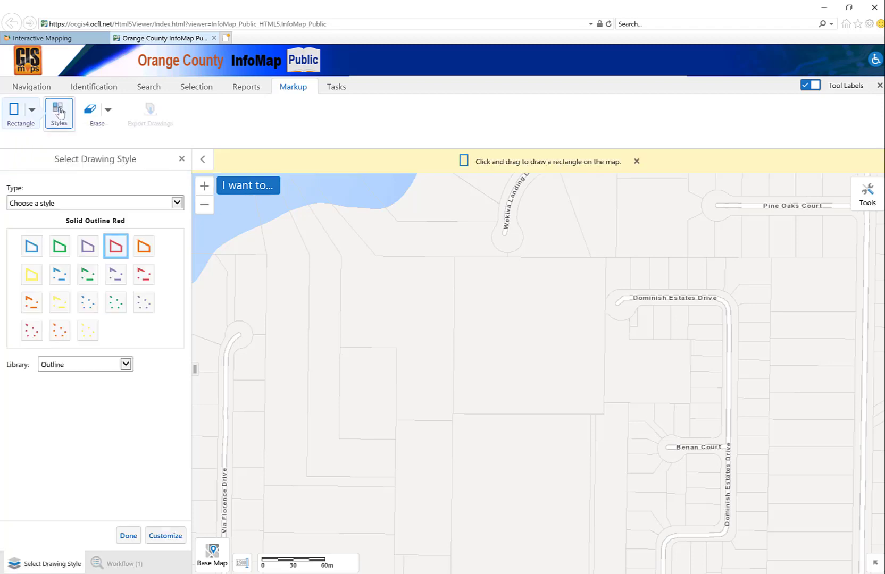
# Step: Compare the rectangle styles in the Transparent Fill, Solid Fill and Outline libraries, ending on the Outline library
pyautogui.click(63, 205)
pyautogui.click(63, 205)
pyautogui.click(69, 366)
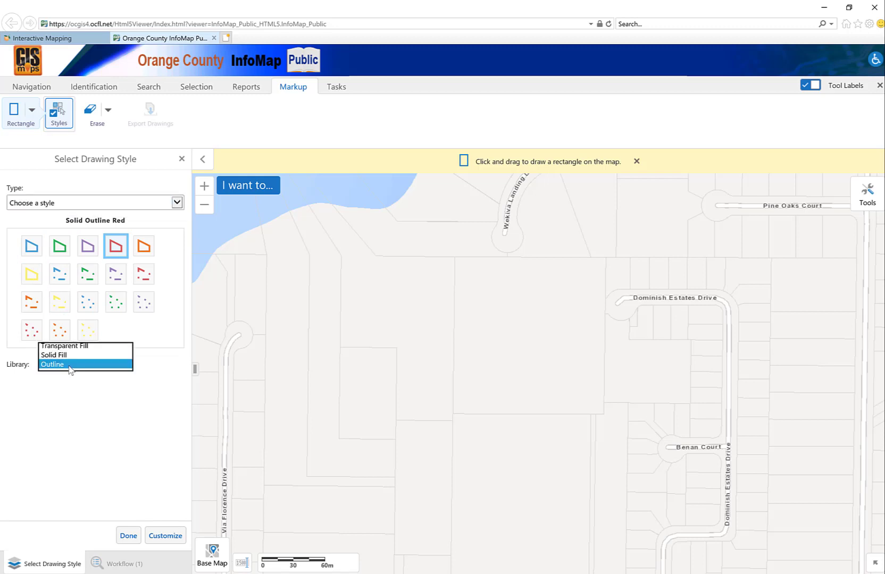
pyautogui.click(70, 340)
pyautogui.click(75, 366)
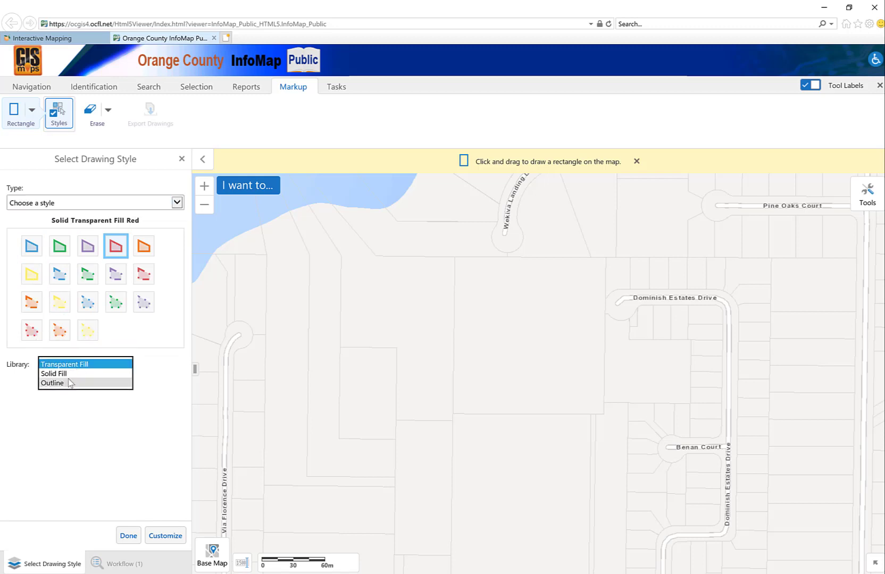
pyautogui.click(68, 373)
pyautogui.click(61, 366)
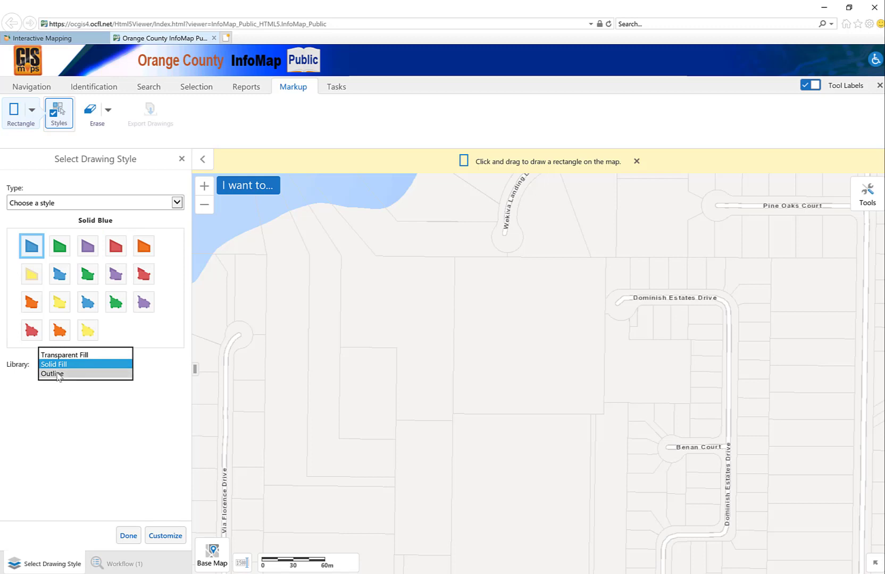
pyautogui.click(58, 374)
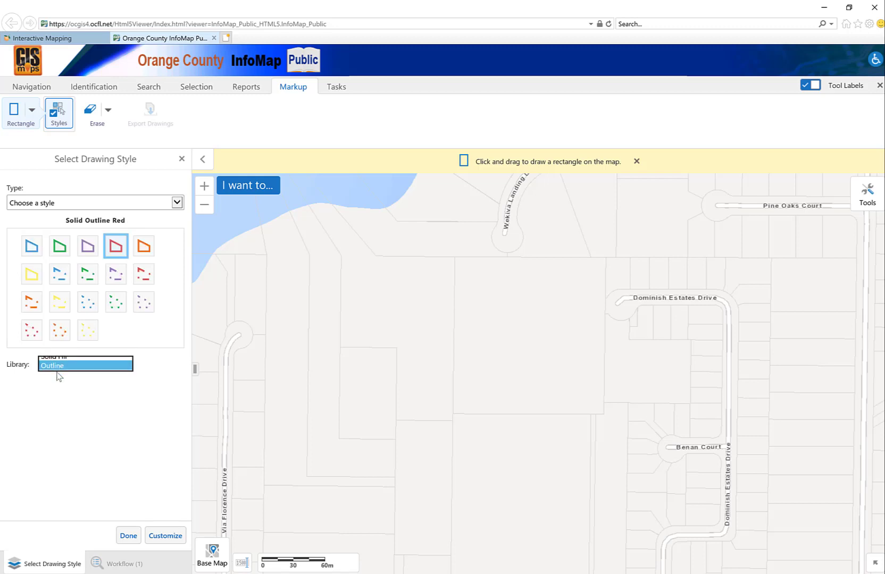
# Step: Draw a Solid Outline Red rectangle around the large parcel just west of Dominish Estates Drive
pyautogui.click(113, 253)
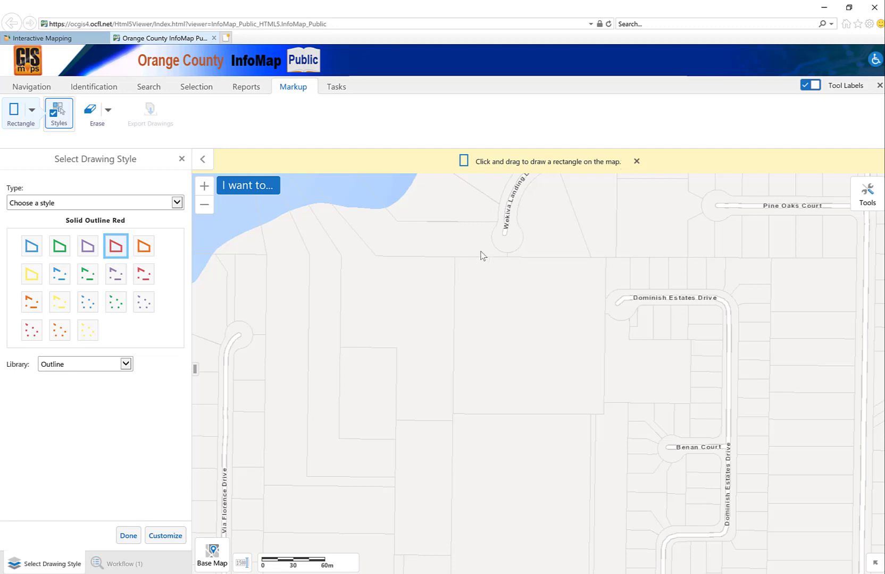
pyautogui.moveTo(454, 258); pyautogui.dragTo(603, 419)
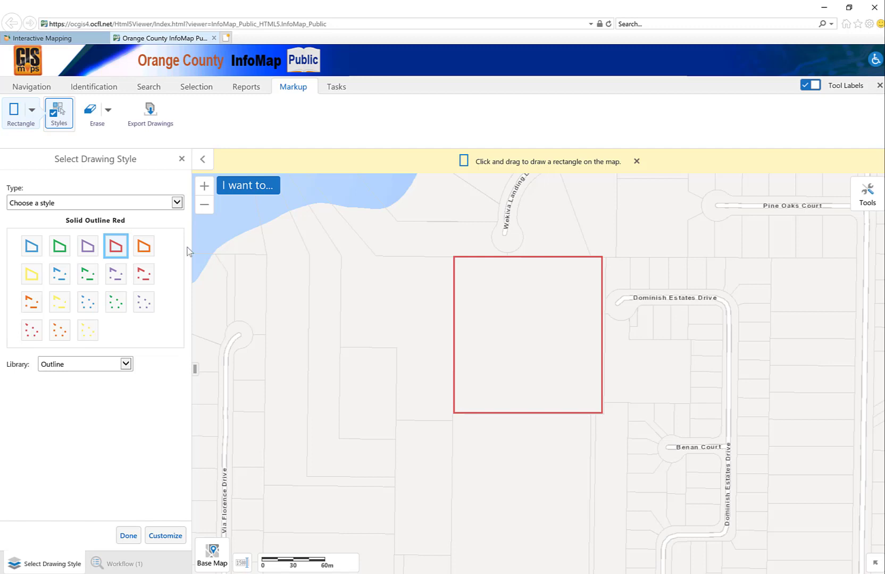
# Step: Place the text "Project Area" in Black Sans-Serif Small below the red rectangle, and leave the Text tool
pyautogui.click(38, 111)
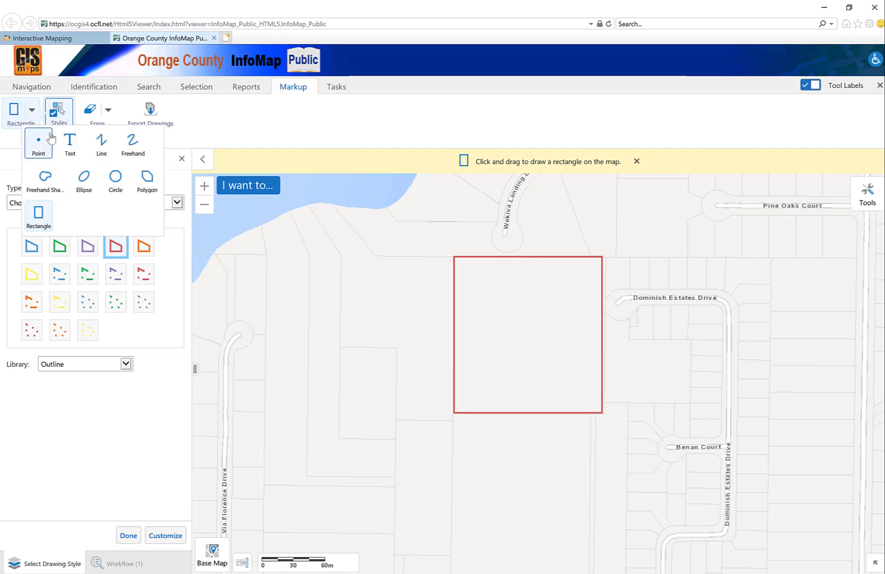
pyautogui.click(68, 141)
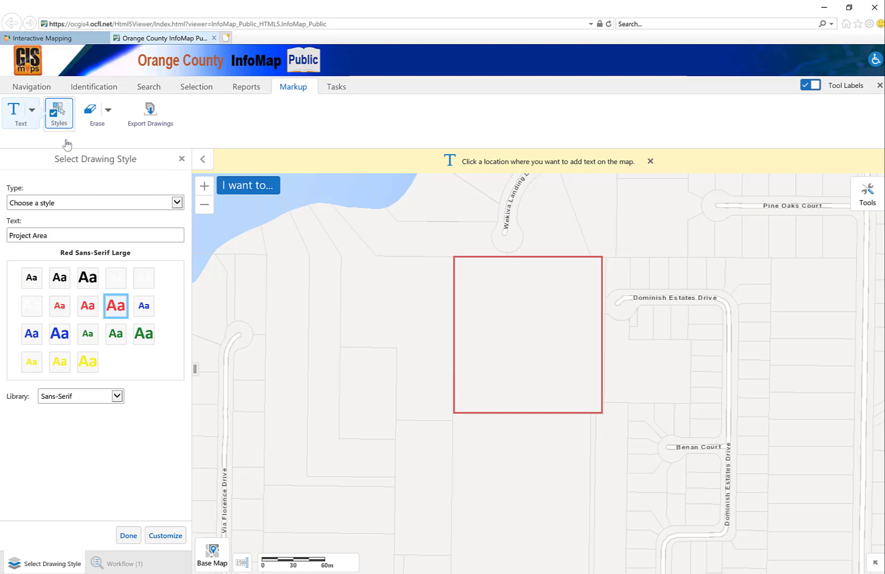
pyautogui.click(33, 281)
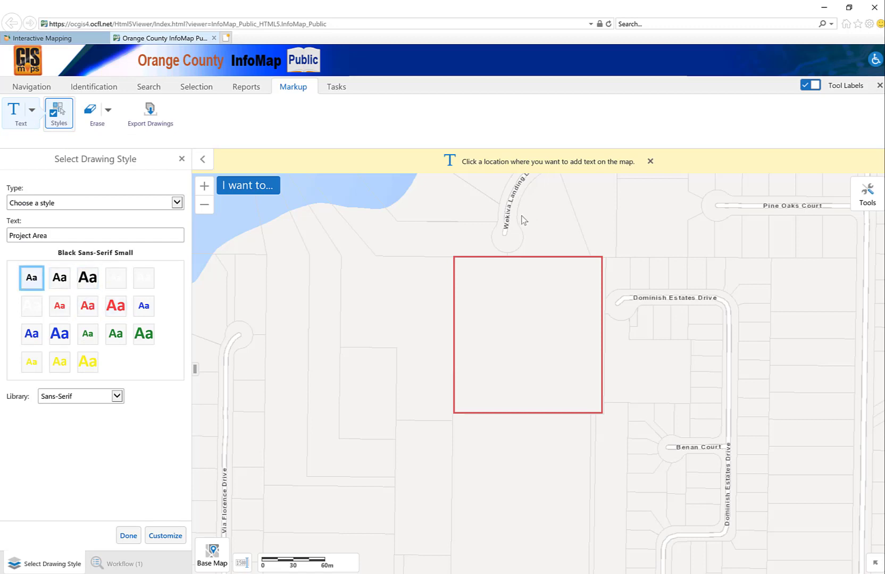
pyautogui.click(468, 443)
pyautogui.tripleClick(46, 236)
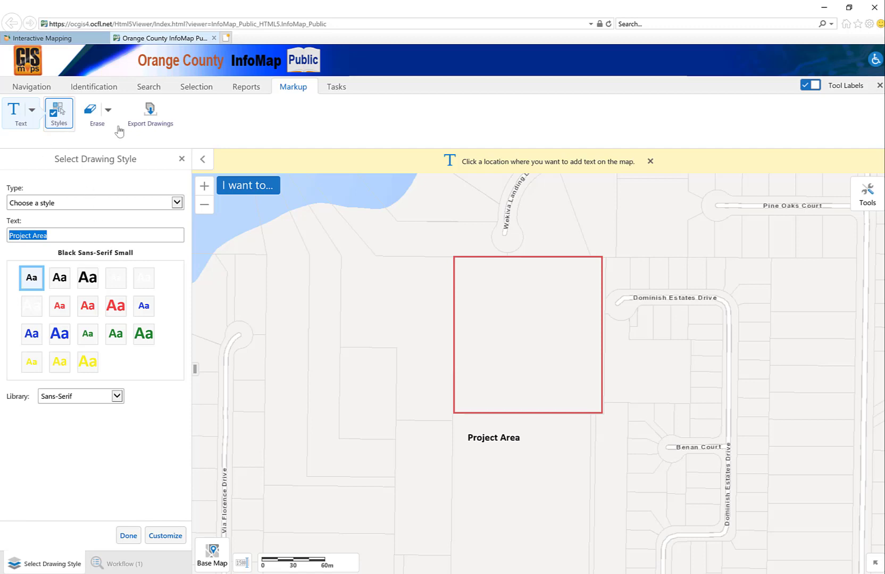
pyautogui.click(650, 162)
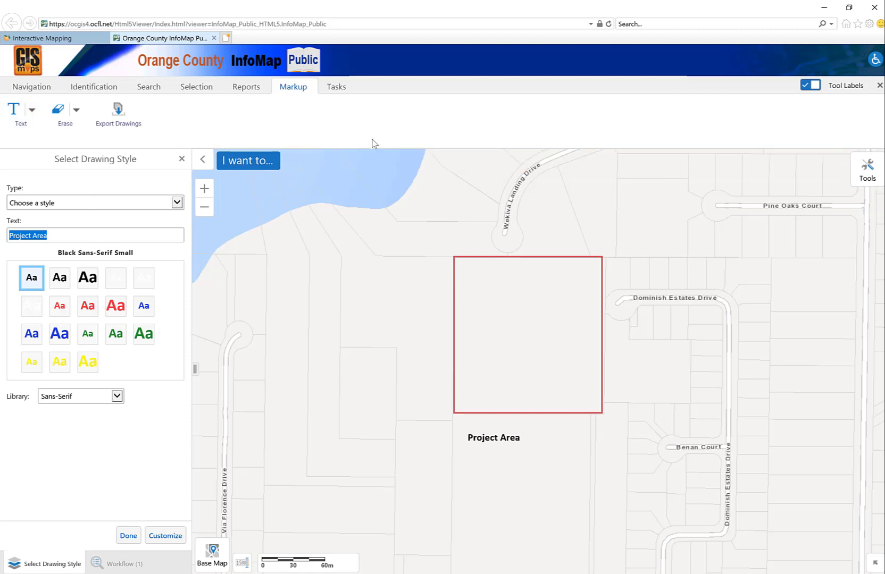
# Step: Erase the "Project Area" label below the red rectangle
pyautogui.click(75, 112)
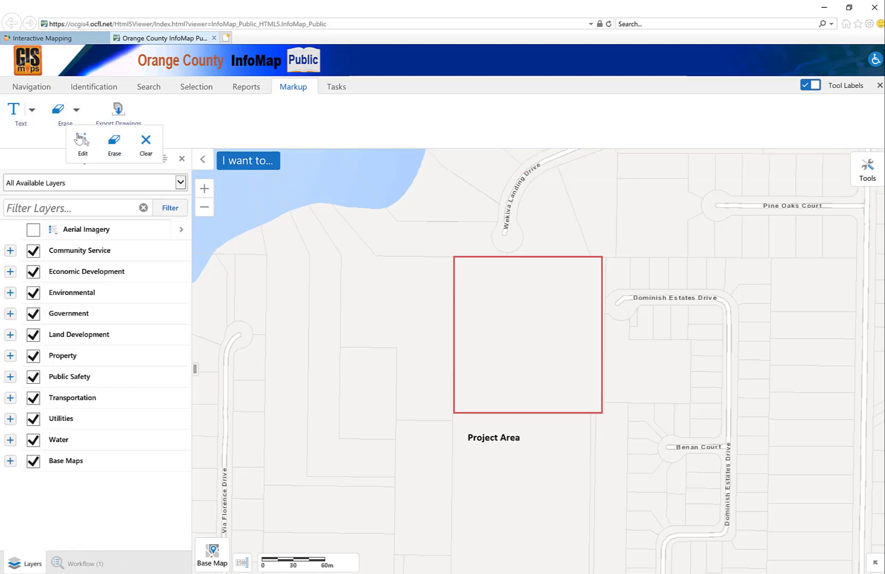
pyautogui.click(115, 142)
pyautogui.click(489, 442)
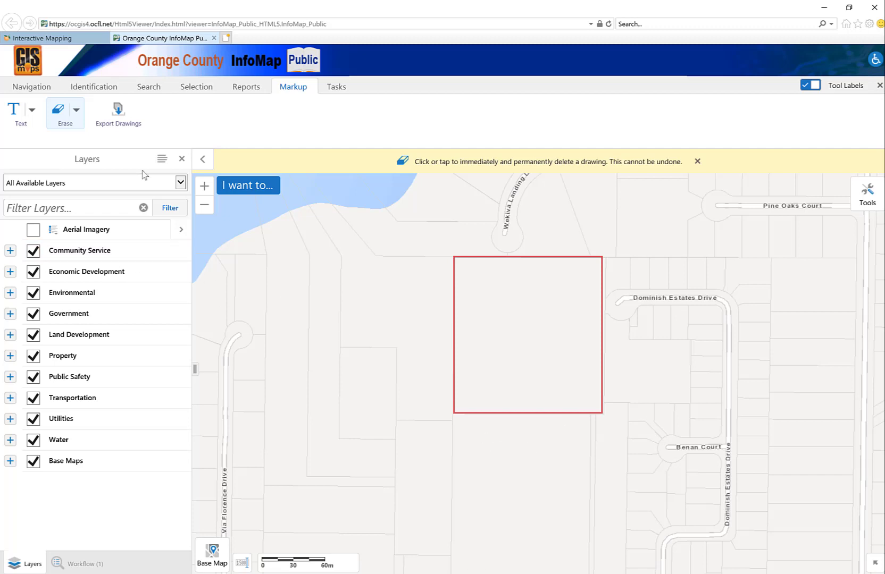
# Step: Add a new "Project Area" text label just beneath the red rectangle in Black Sans-Serif Small, and leave the Text tool
pyautogui.click(13, 111)
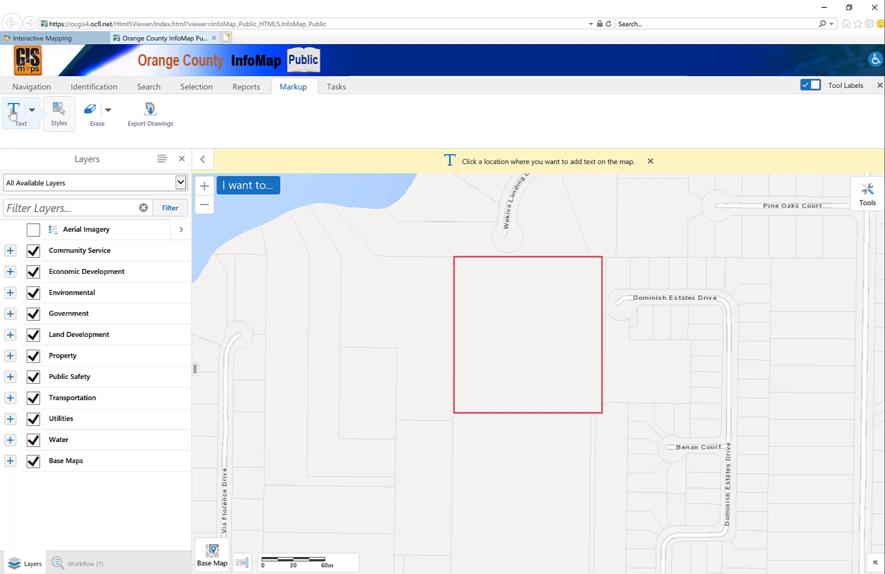
pyautogui.click(32, 110)
pyautogui.click(69, 142)
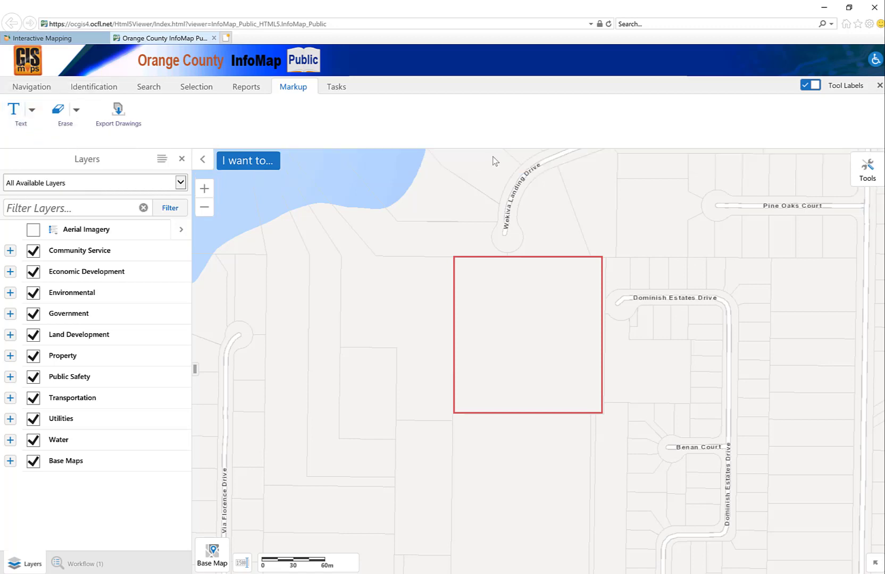
pyautogui.click(14, 111)
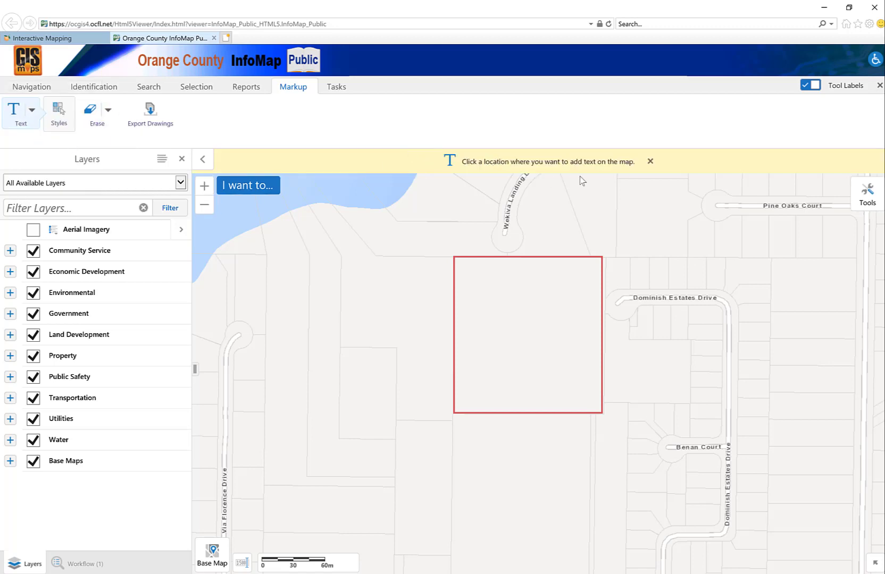
pyautogui.click(58, 113)
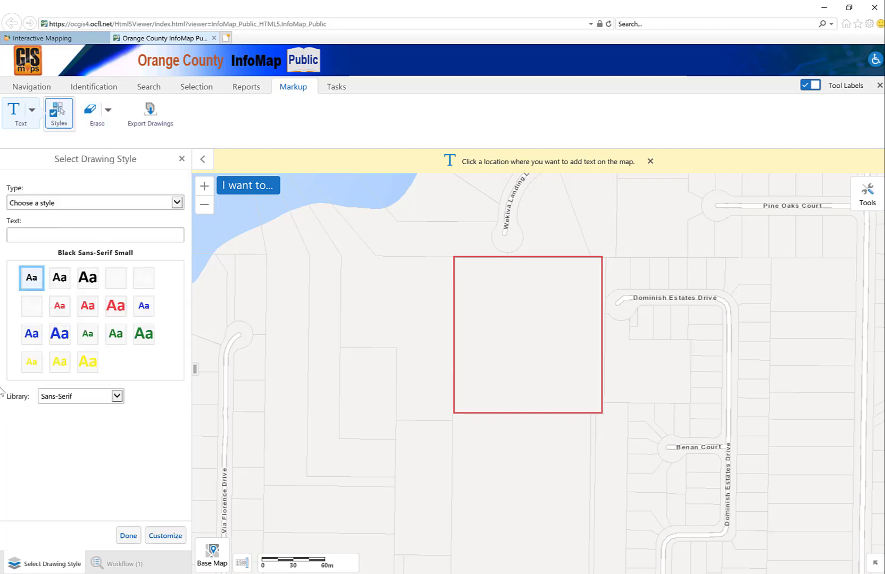
pyautogui.click(485, 419)
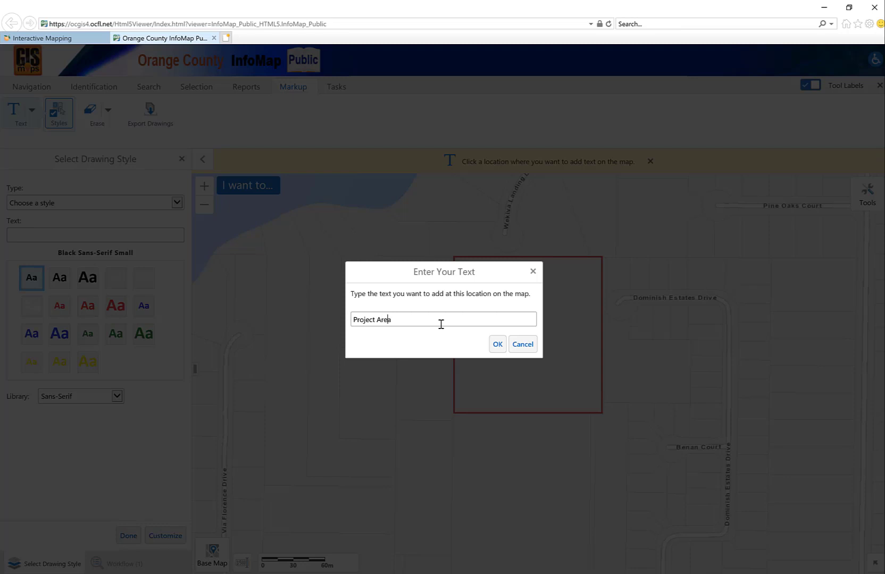
pyautogui.click(497, 345)
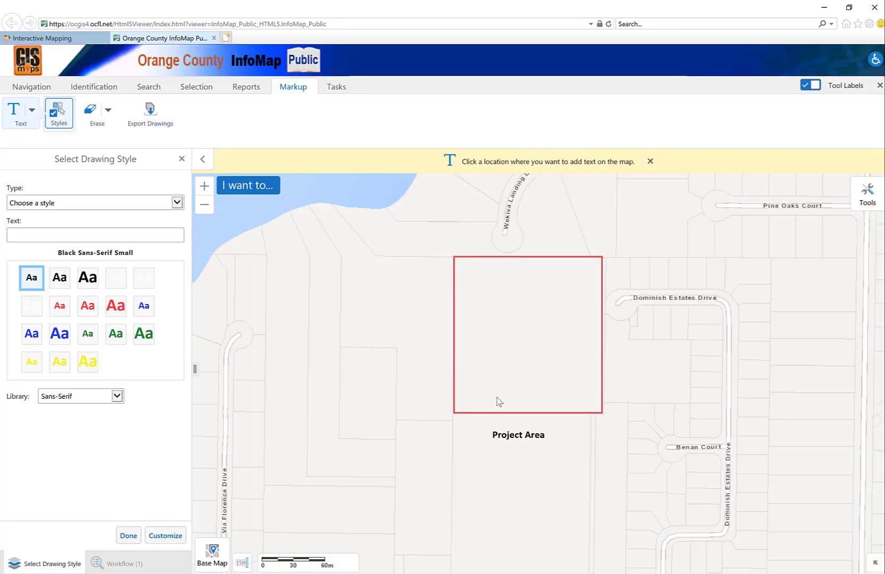
pyautogui.click(523, 436)
pyautogui.click(524, 344)
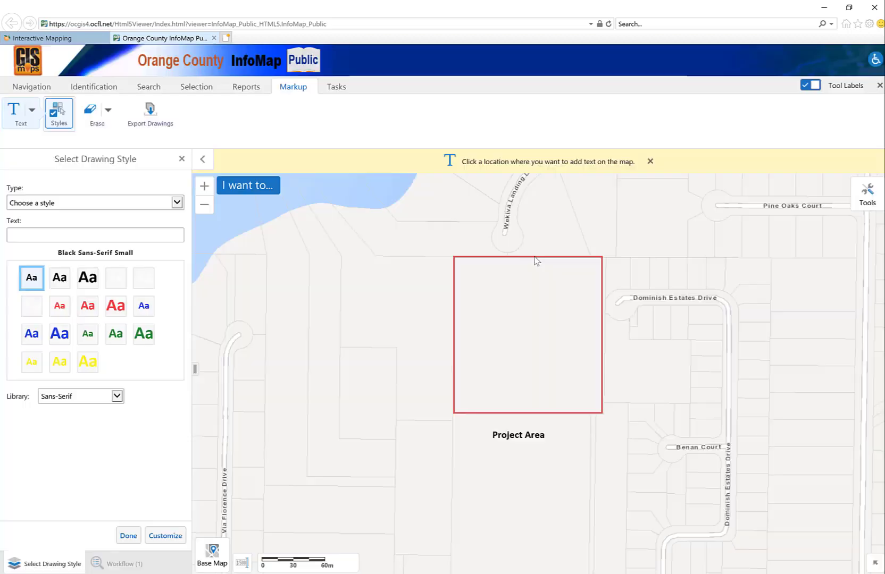
pyautogui.click(650, 162)
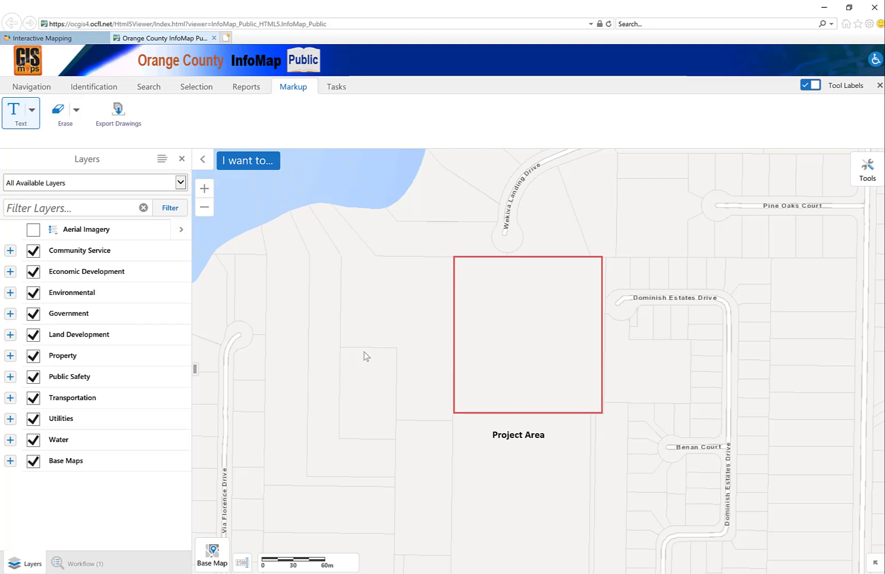
# Step: Move the "Project Area" label slightly west beneath the red rectangle, and dismiss the drawing's details
pyautogui.scroll(-1, 287, 363)
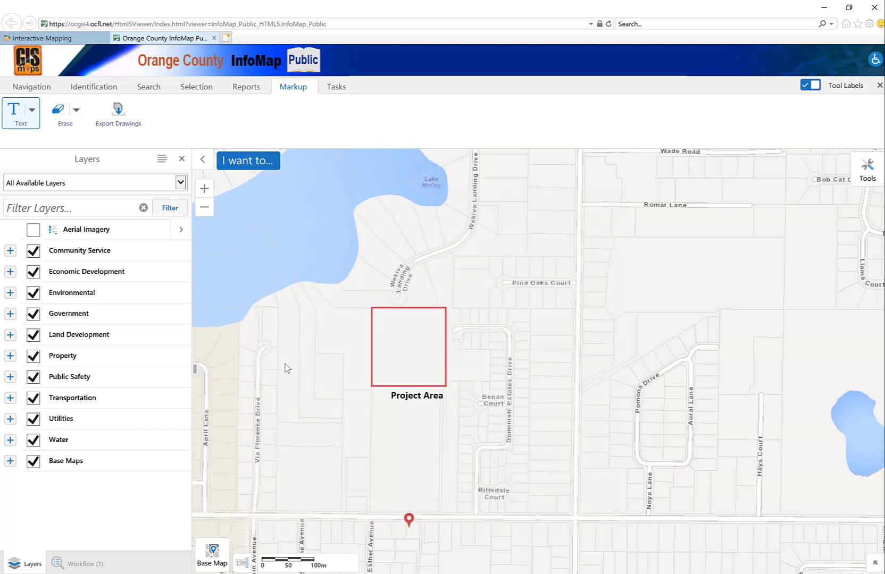
pyautogui.click(402, 399)
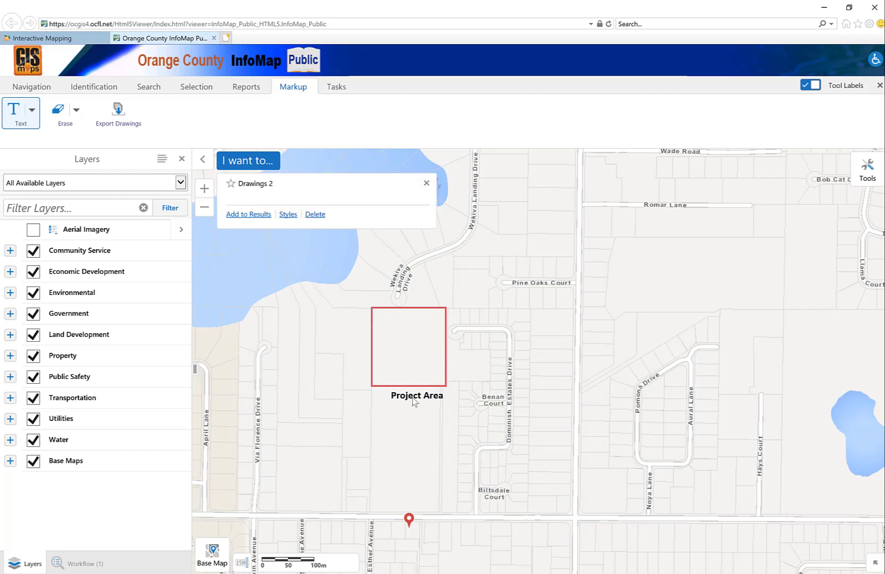
pyautogui.click(427, 185)
pyautogui.click(416, 402)
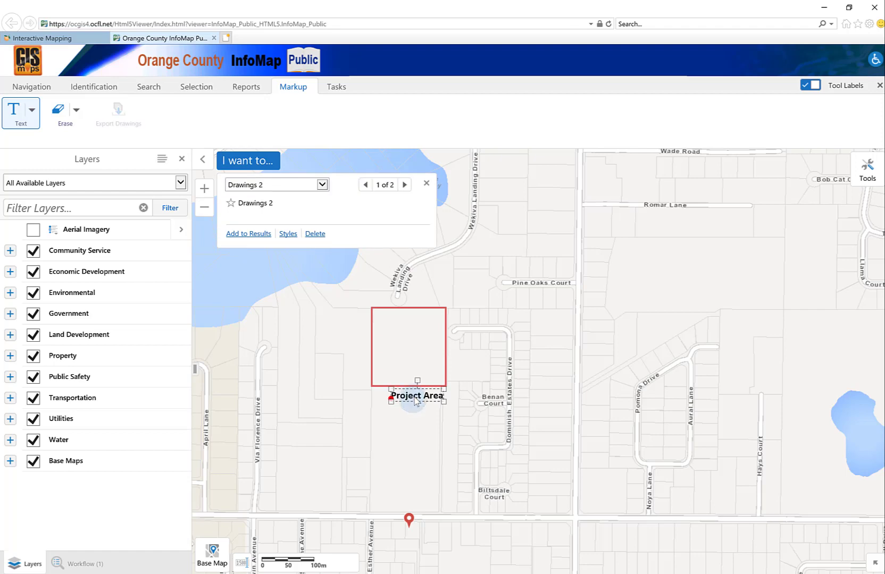
pyautogui.moveTo(415, 401); pyautogui.dragTo(406, 402)
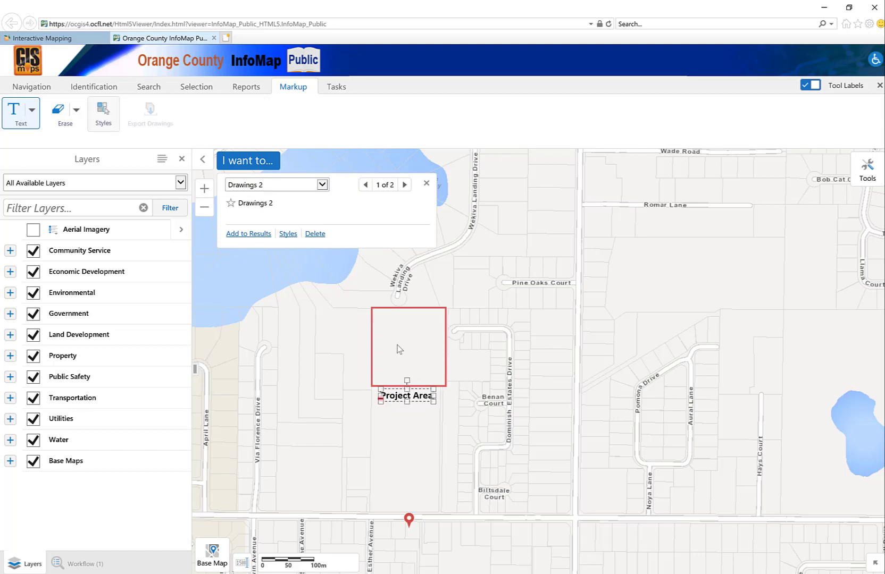
pyautogui.scroll(1, 357, 328)
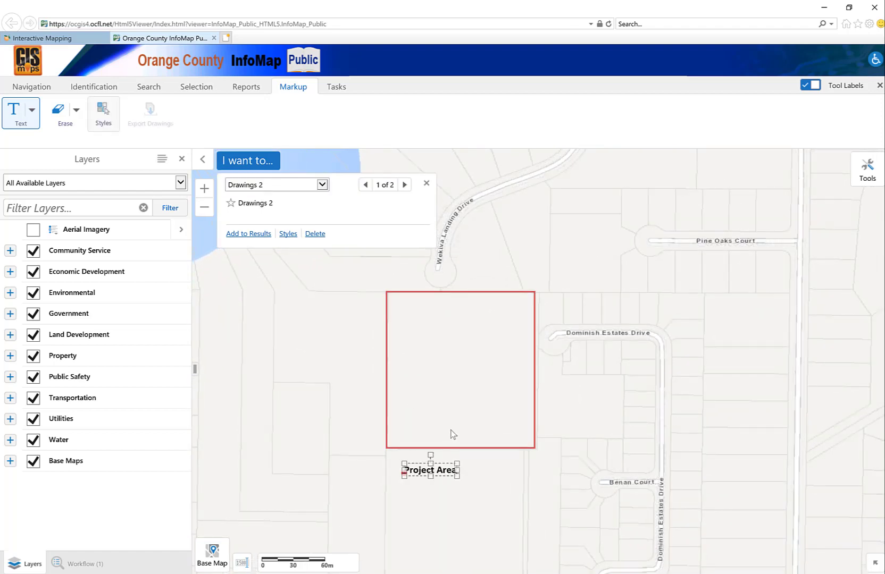
pyautogui.scroll(-2, 450, 435)
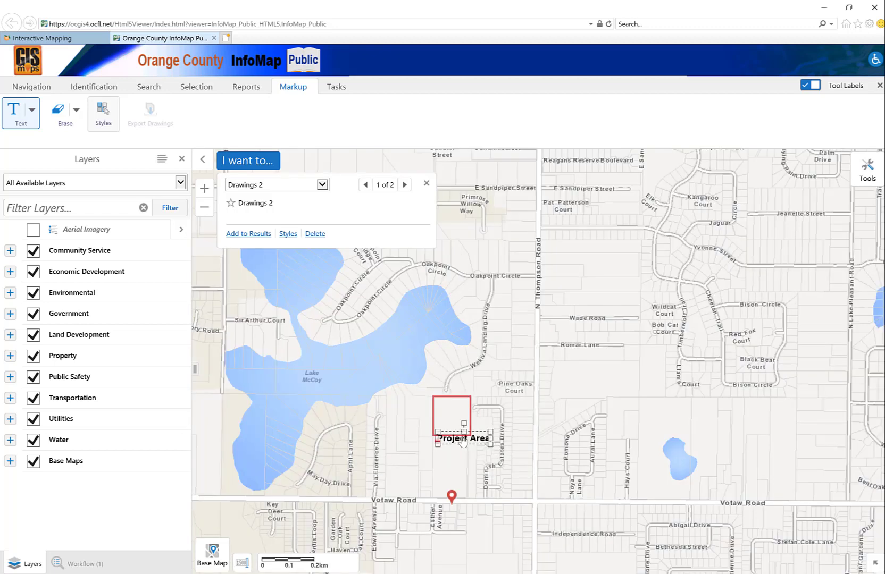
pyautogui.click(459, 445)
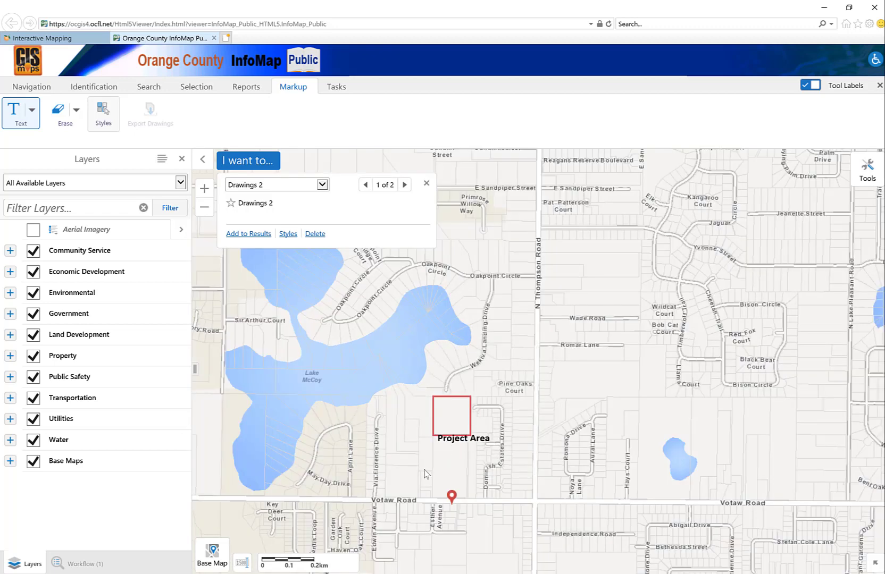
pyautogui.click(427, 184)
# Step: Center the "Project Area" label under the red rectangle at the wider neighborhood map scale, and dismiss the drawing's details
pyautogui.moveTo(371, 473); pyautogui.dragTo(426, 398)
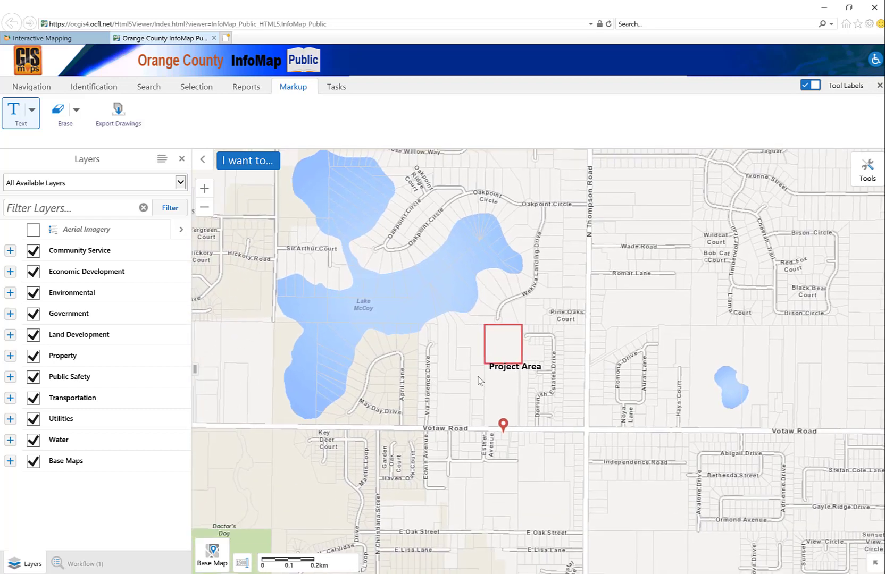
pyautogui.click(506, 374)
pyautogui.moveTo(506, 374); pyautogui.dragTo(493, 380)
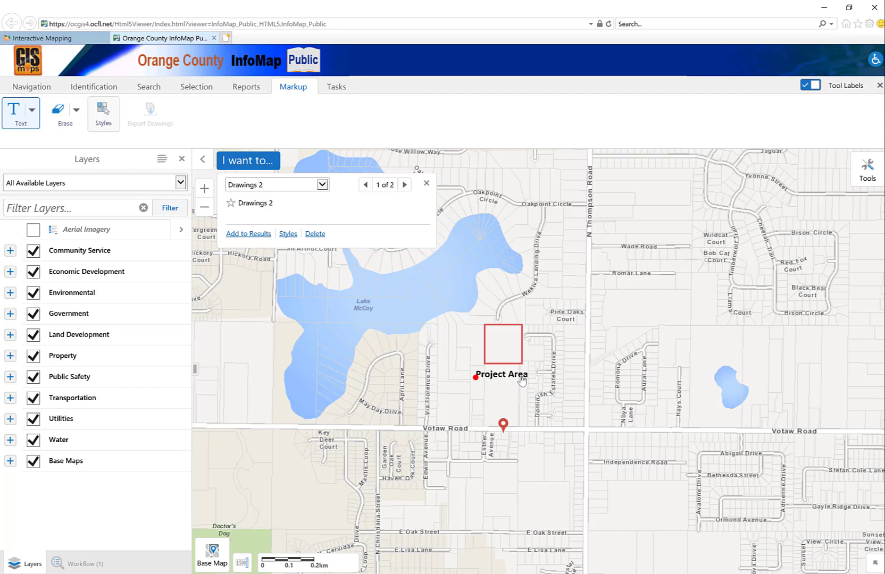
pyautogui.click(521, 377)
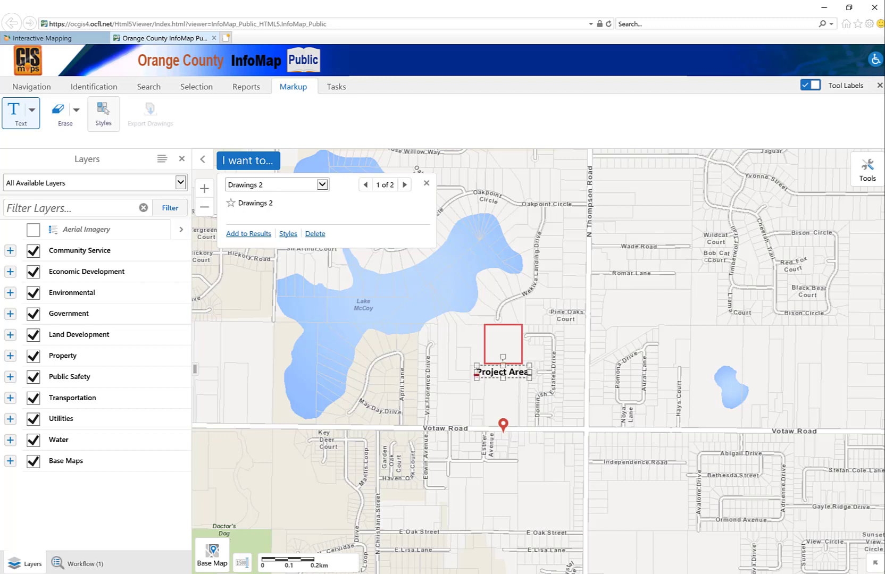
pyautogui.click(426, 183)
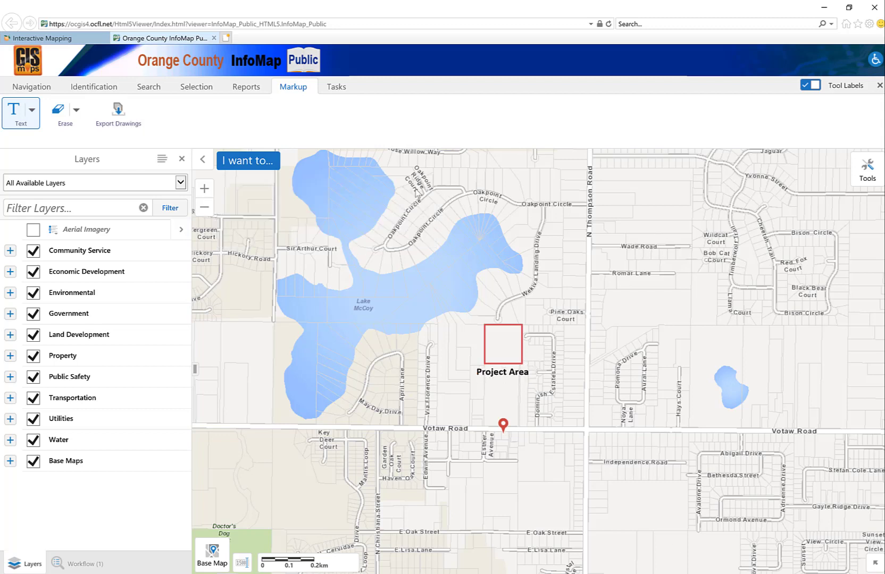
# Step: Prepare a map print titled "Project - Site Plan" with the print preview unlocked from the map, and shift the map under the print frame
pyautogui.click(336, 90)
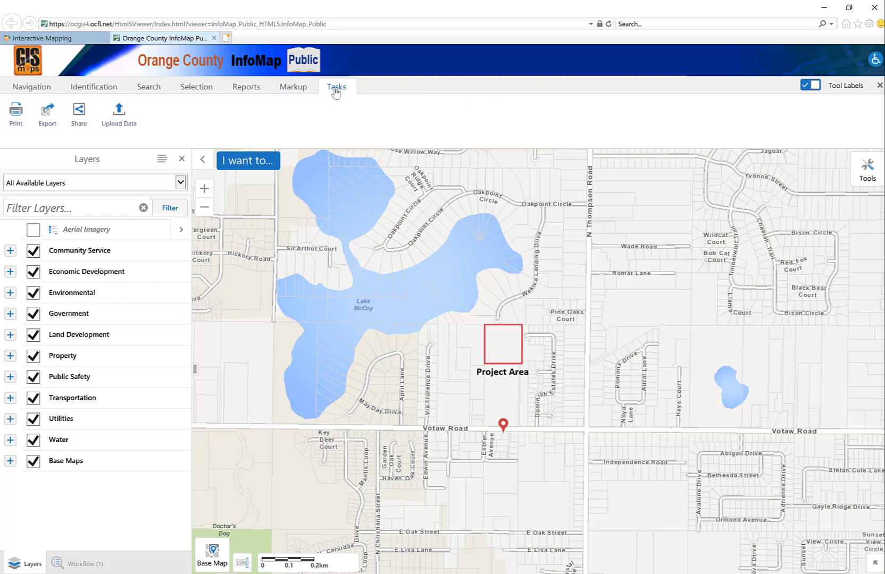
pyautogui.click(16, 114)
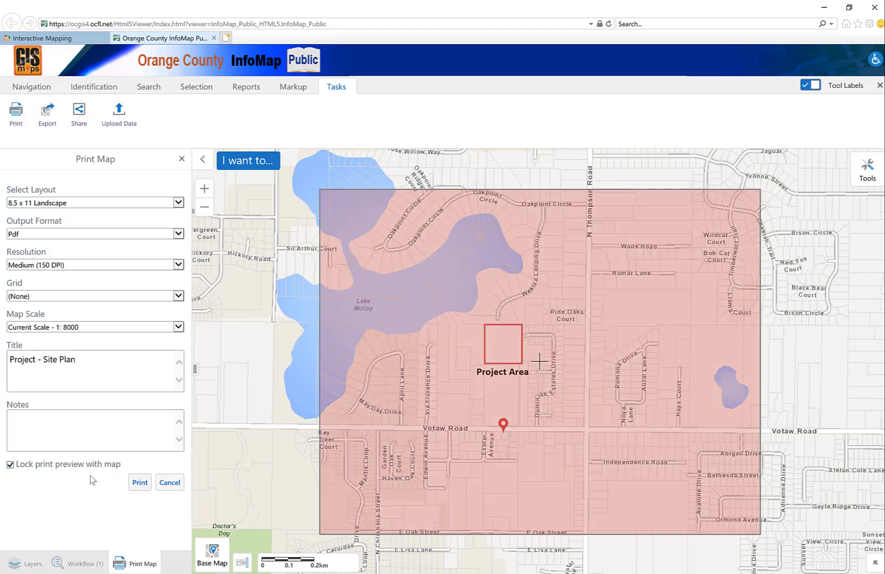
pyautogui.click(10, 466)
pyautogui.moveTo(454, 433); pyautogui.dragTo(488, 424)
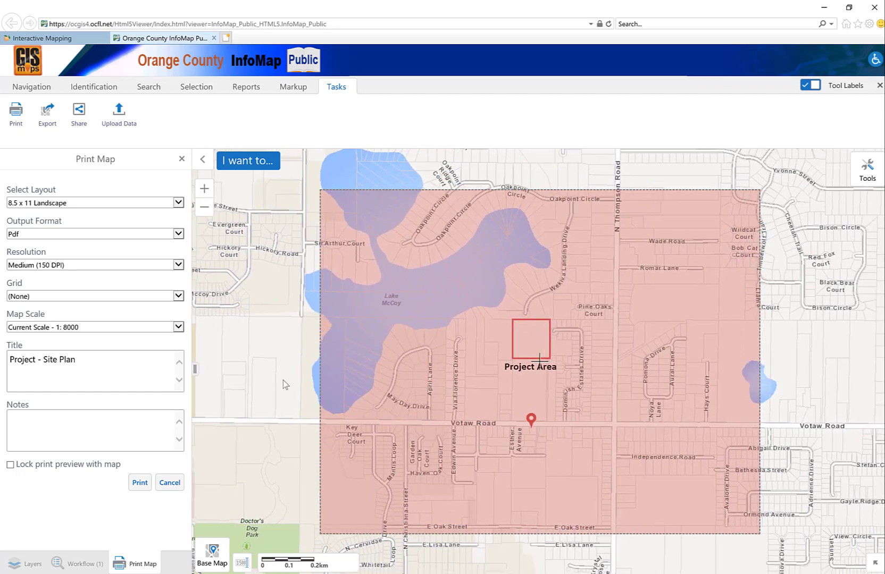
# Step: Set the print's map scale to 1:8,000 and change its title to "Design Project - Site Map"
pyautogui.click(179, 327)
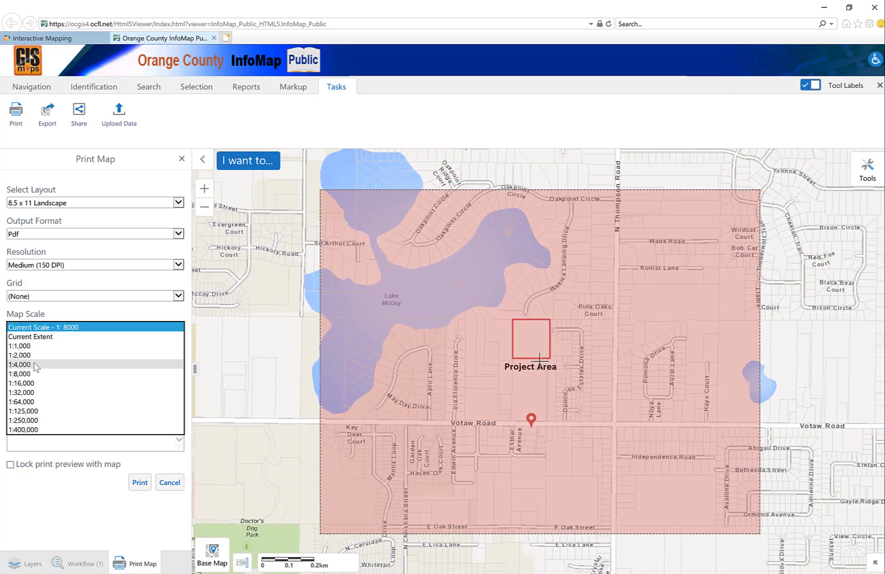
pyautogui.click(36, 366)
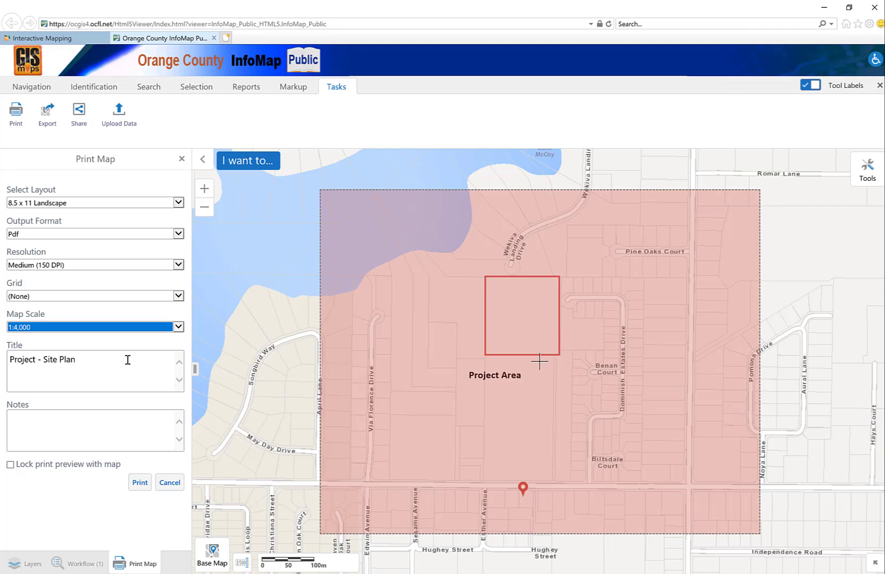
pyautogui.click(94, 327)
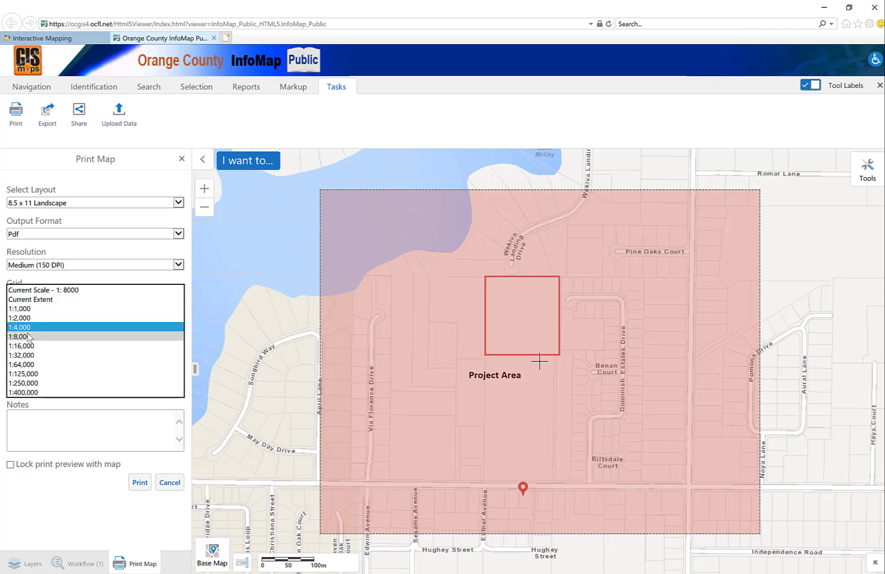
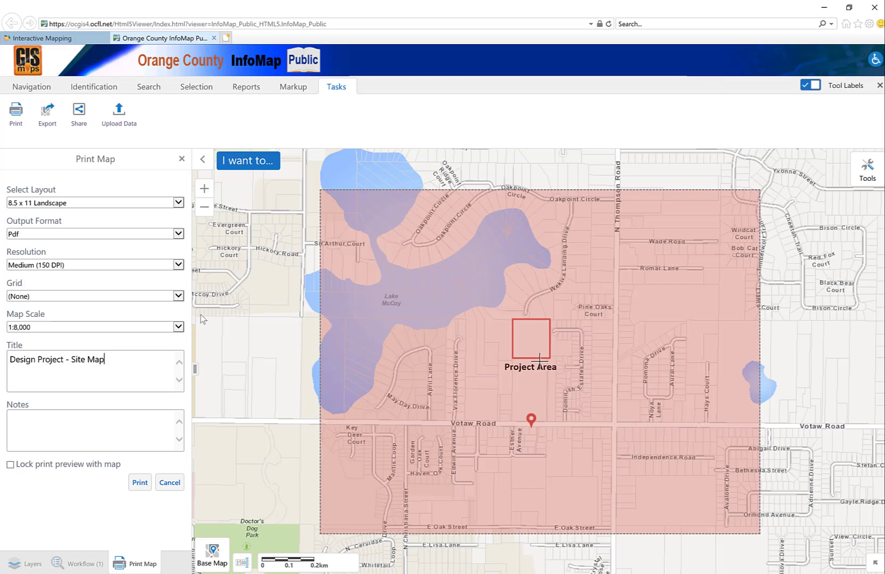
# Step: Print the map at Medium (150 DPI) with a Map Units grid, and open the resulting PDF file
pyautogui.click(121, 265)
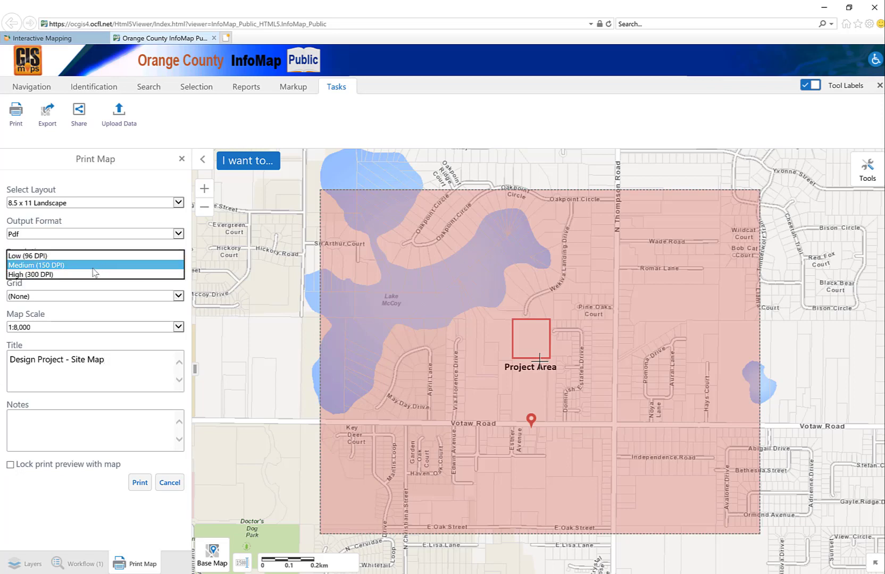
pyautogui.click(56, 266)
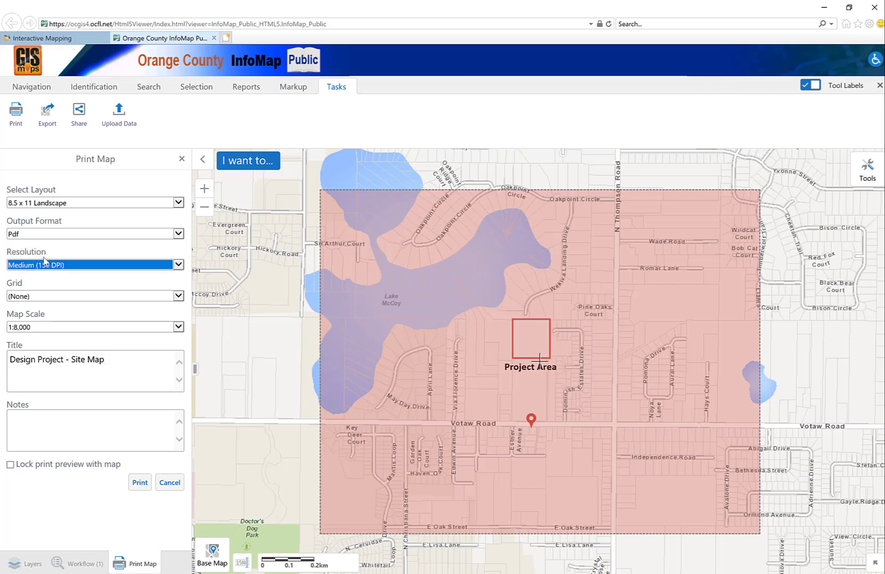
pyautogui.click(46, 297)
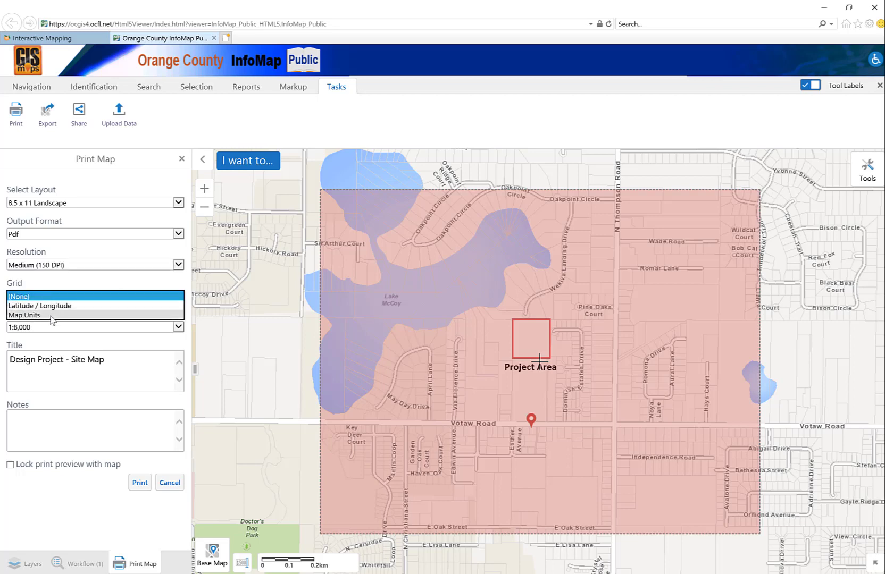
pyautogui.click(51, 315)
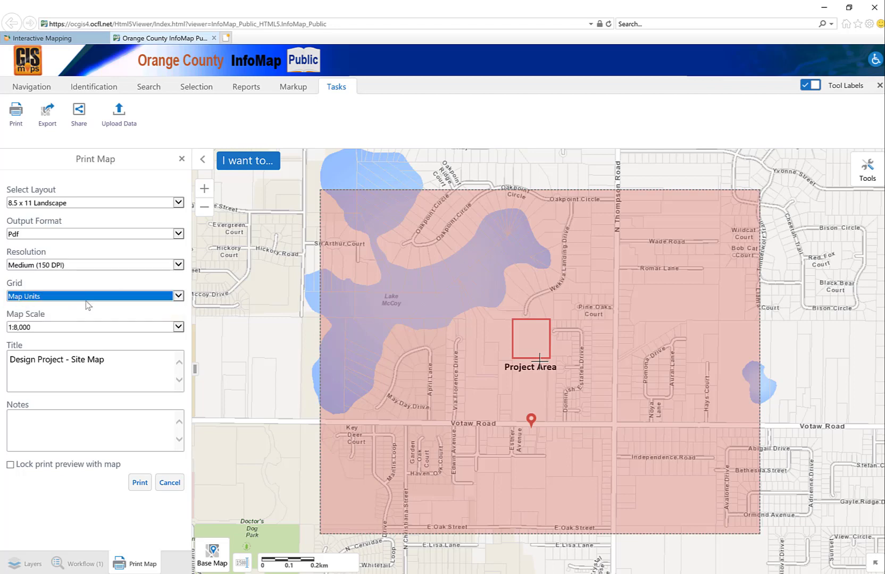
pyautogui.click(138, 484)
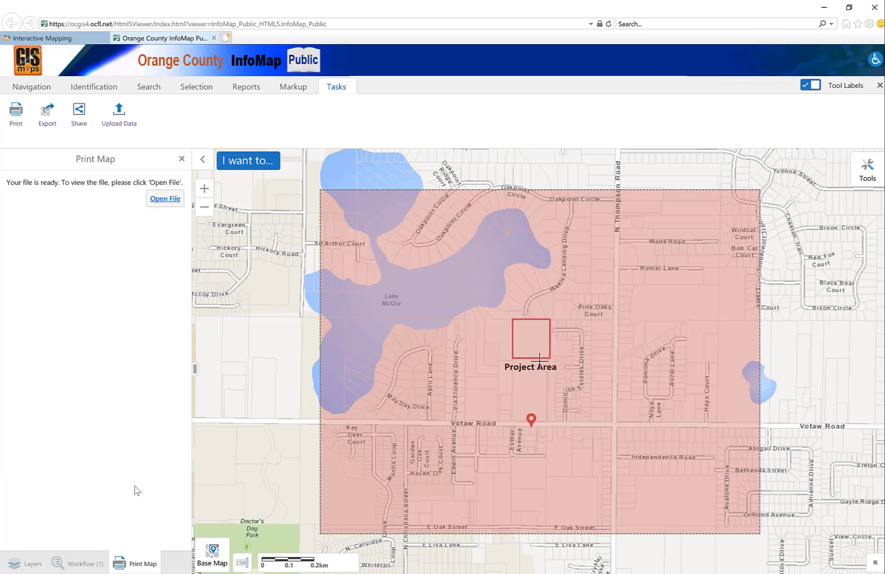
pyautogui.click(163, 205)
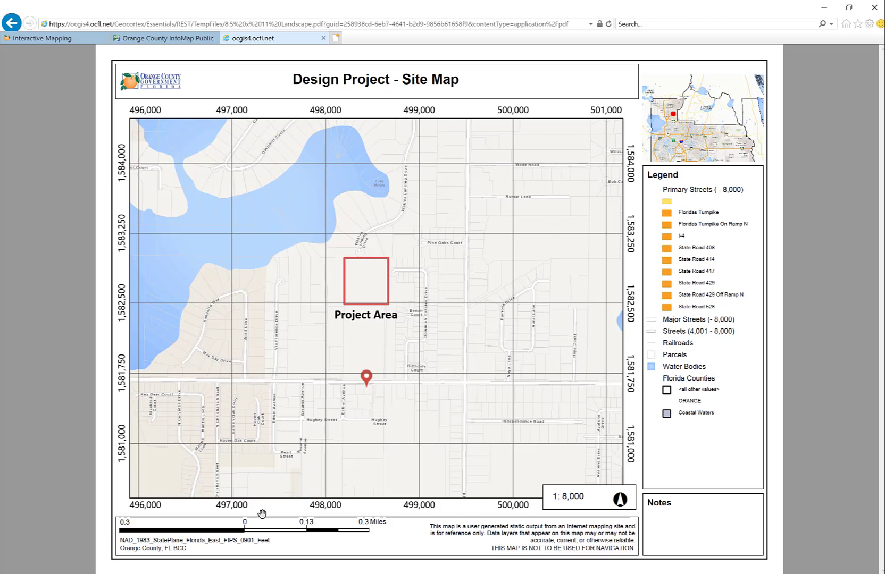
# Step: Save the opened map PDF as "Site Map" in the FAU Subdivision project folder
pyautogui.moveTo(316, 431)
pyautogui.click(352, 556)
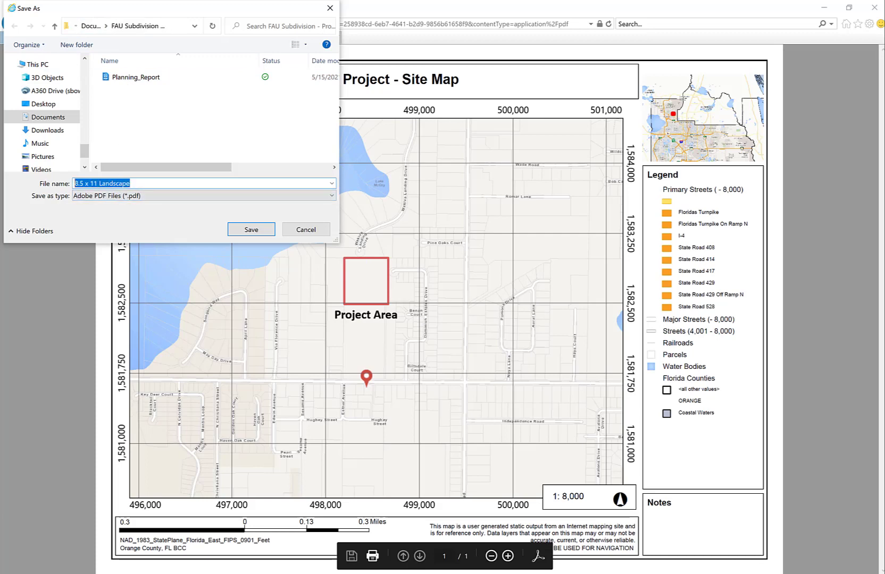
pyautogui.write('P')
pyautogui.press('BackSpace')
pyautogui.write('Site Map')
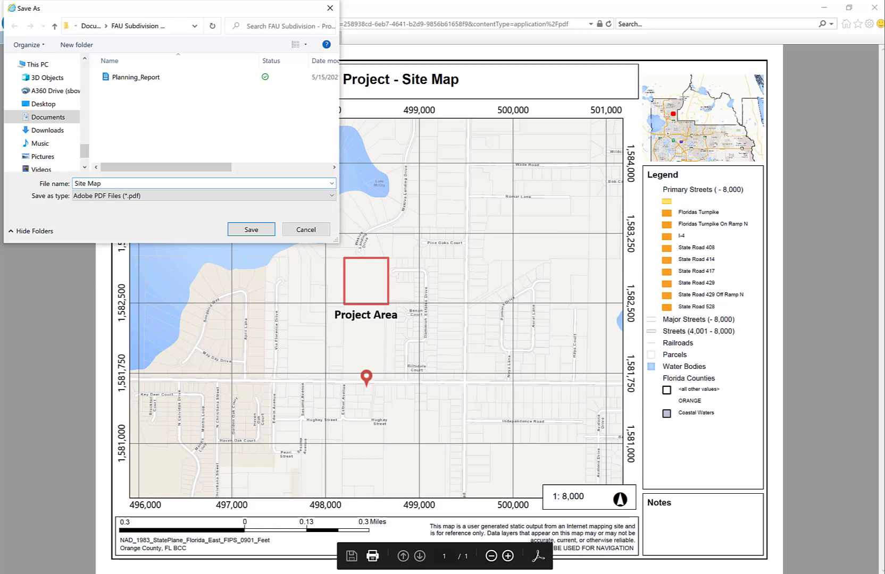
pyautogui.click(234, 229)
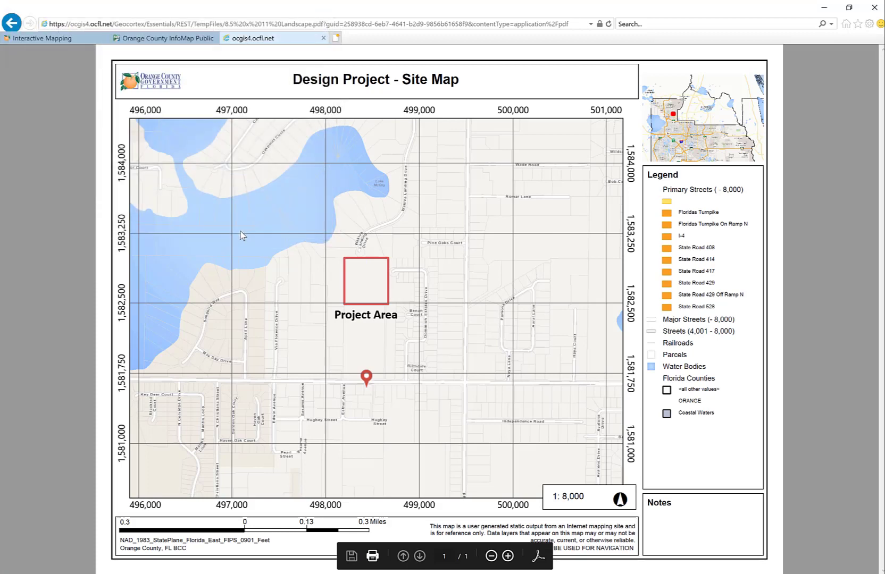
# Step: Return to the Orange County InfoMap page, close the print setup, and display the Aerial Imagery layer around the project area
pyautogui.click(155, 40)
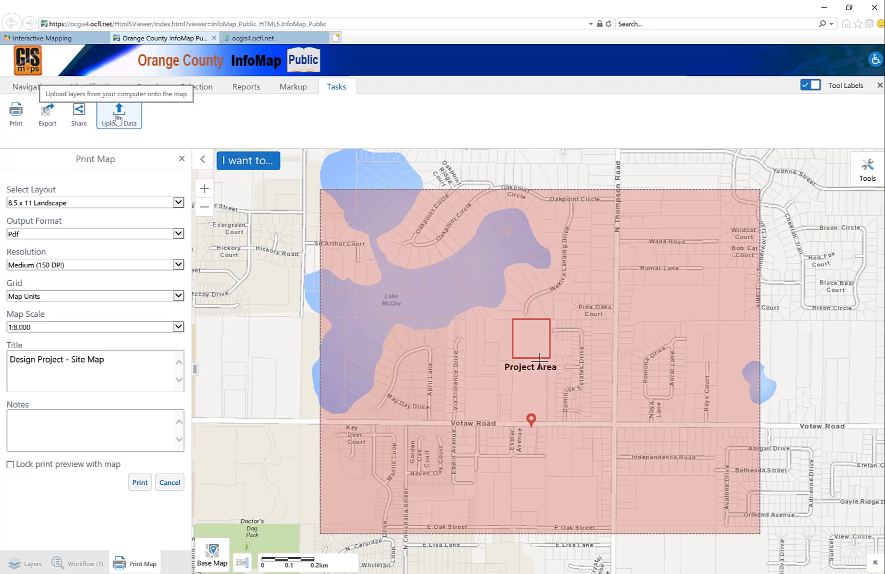
pyautogui.click(181, 158)
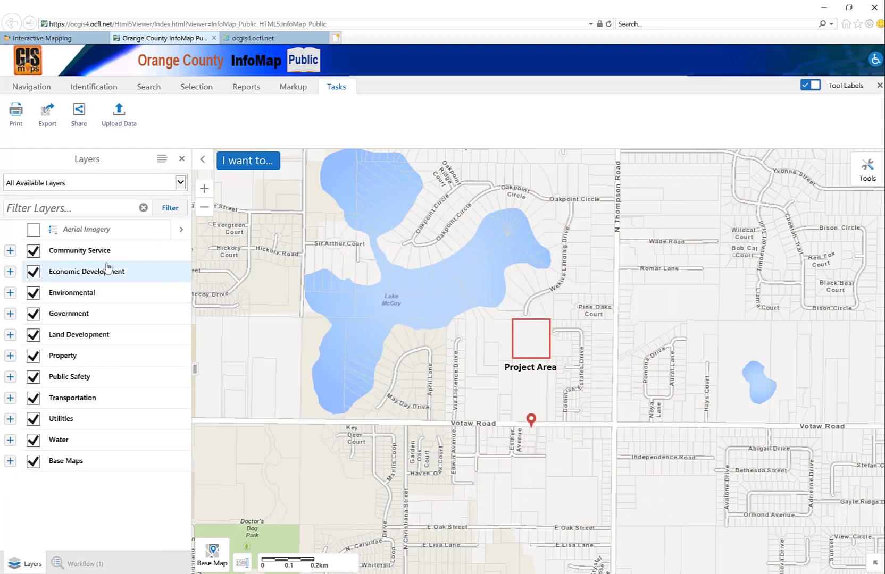
pyautogui.click(33, 230)
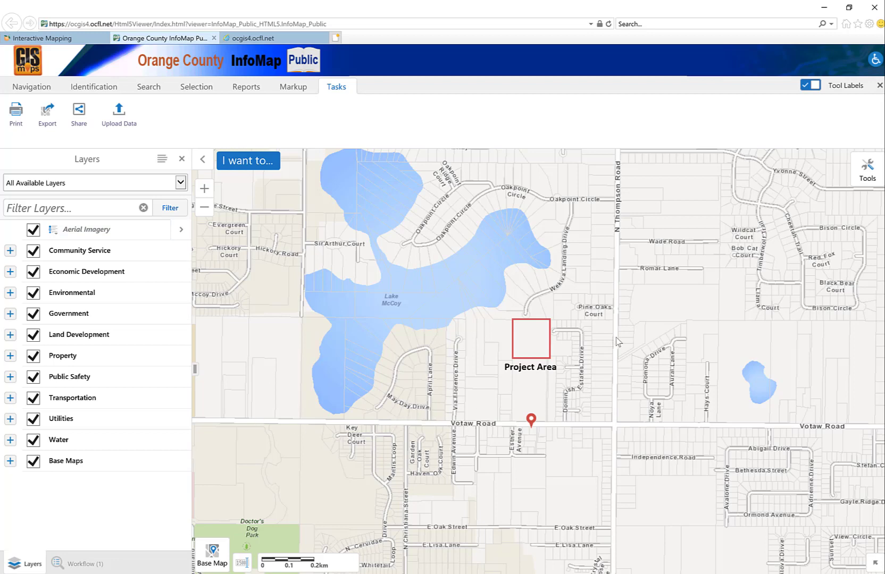
pyautogui.scroll(1, 616, 341)
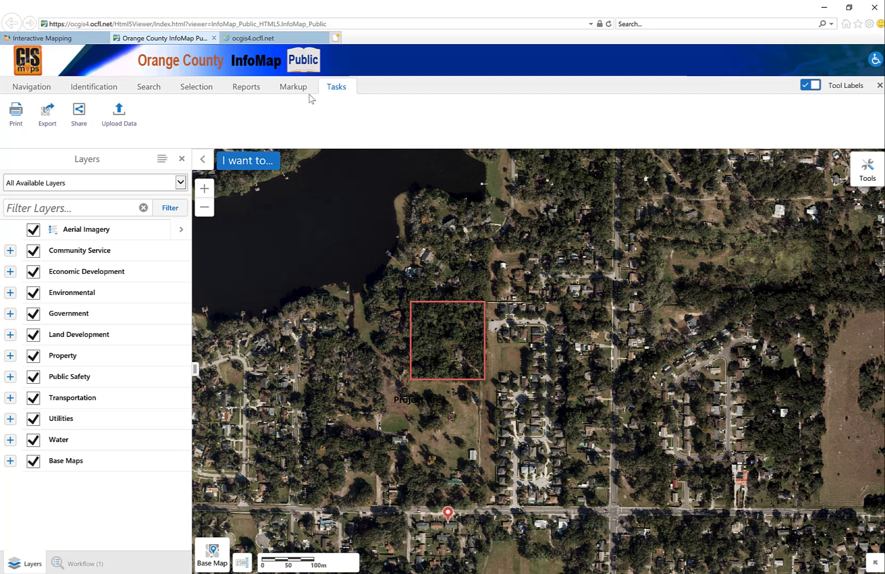
# Step: Restyle the "Project Area" label as White Sans-Serif Large
pyautogui.click(420, 397)
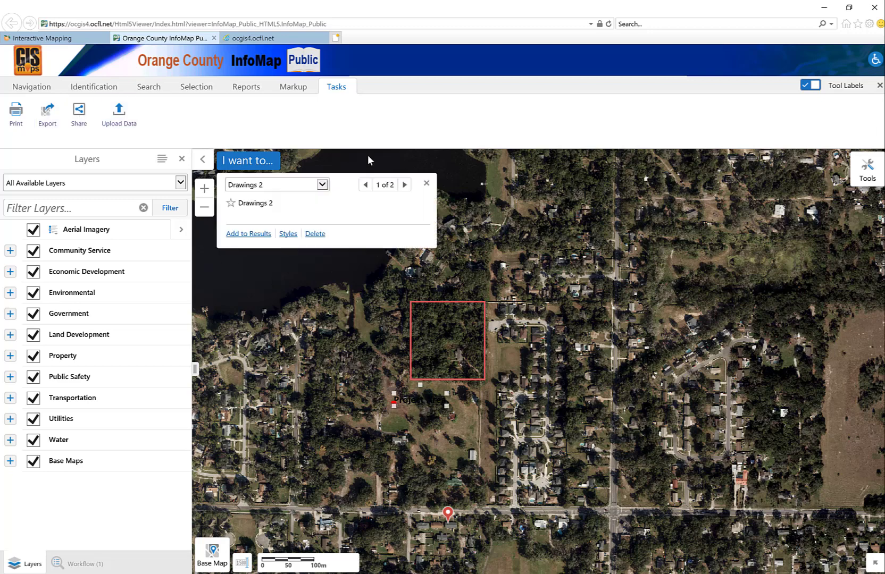
pyautogui.click(287, 235)
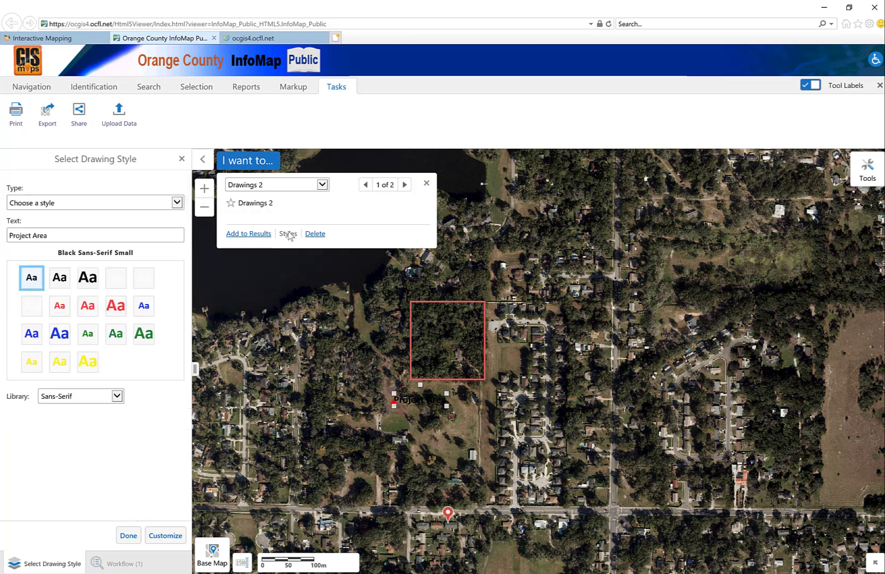
pyautogui.click(116, 307)
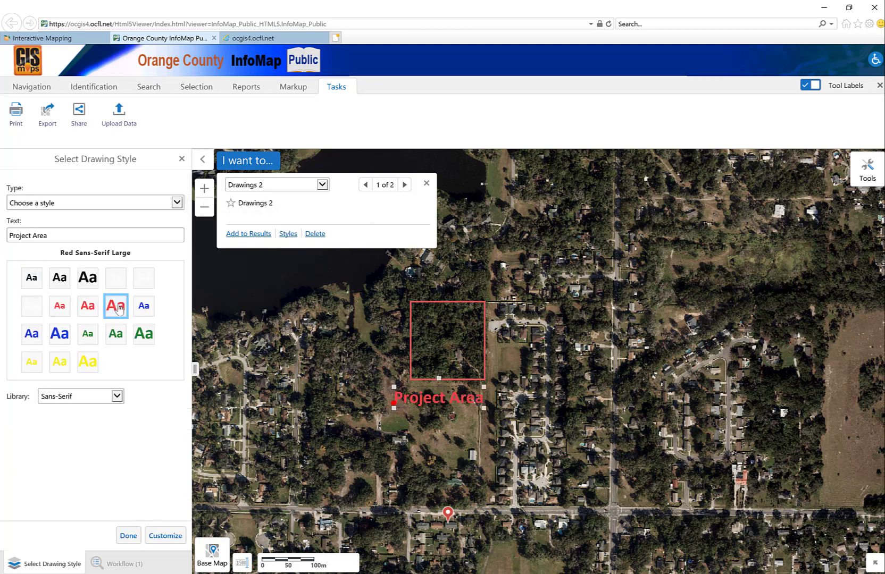
pyautogui.click(31, 306)
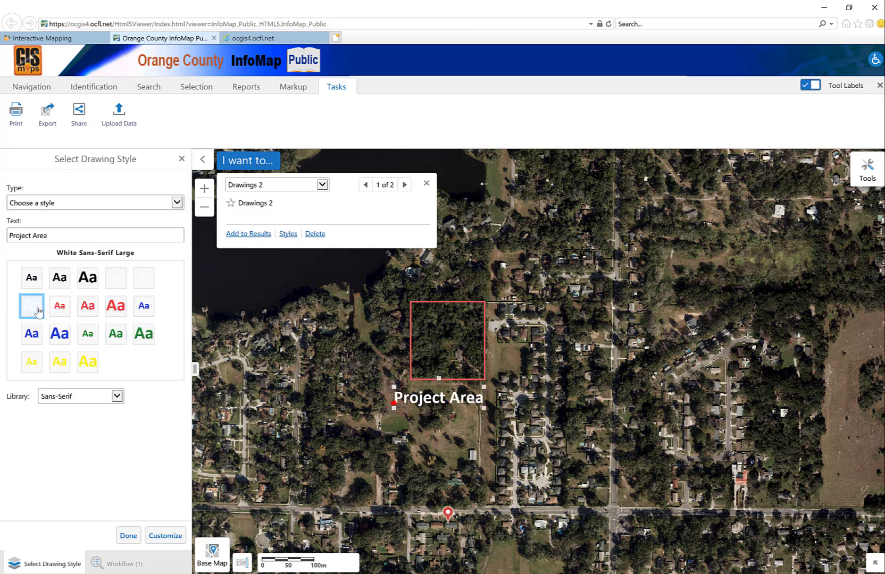
pyautogui.click(441, 213)
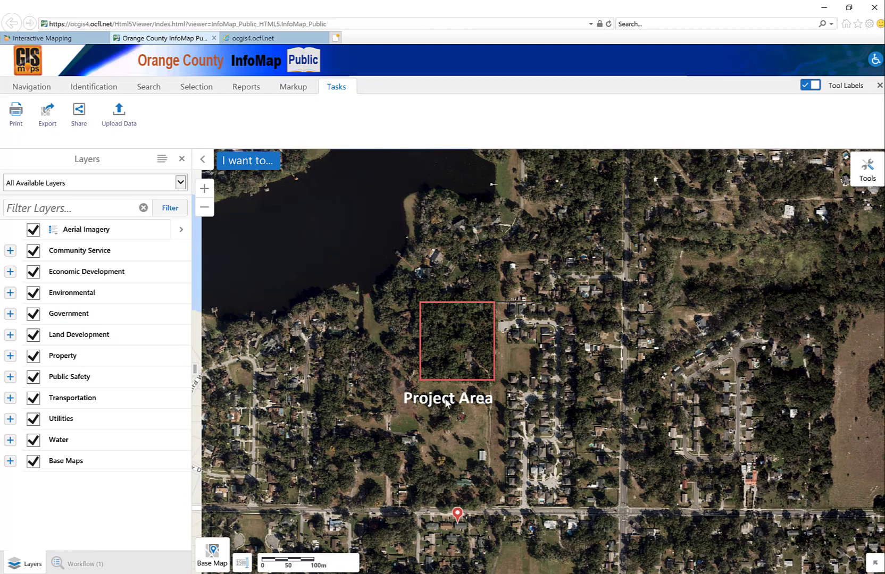
# Step: Reposition the white "Project Area" label just beneath the red rectangle, and dismiss the drawing's details
pyautogui.click(441, 405)
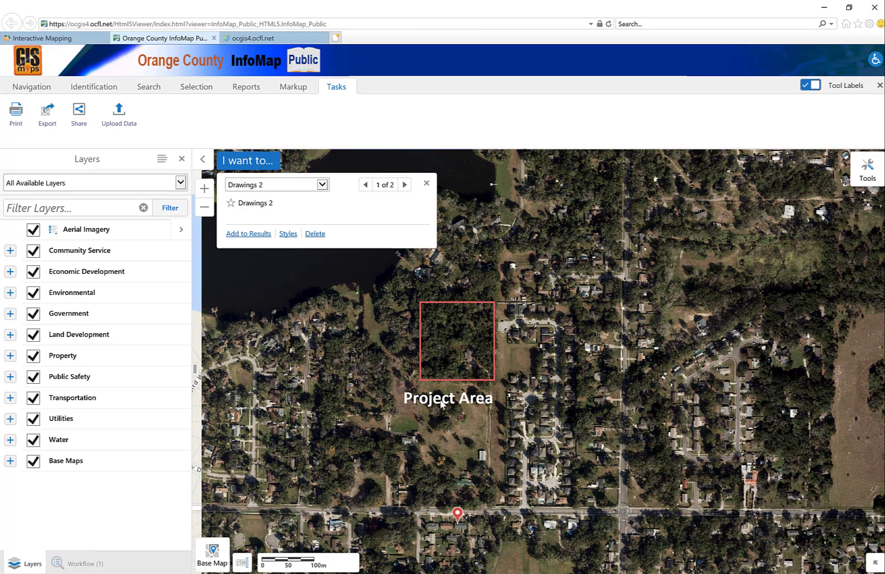
pyautogui.moveTo(440, 404); pyautogui.dragTo(451, 405)
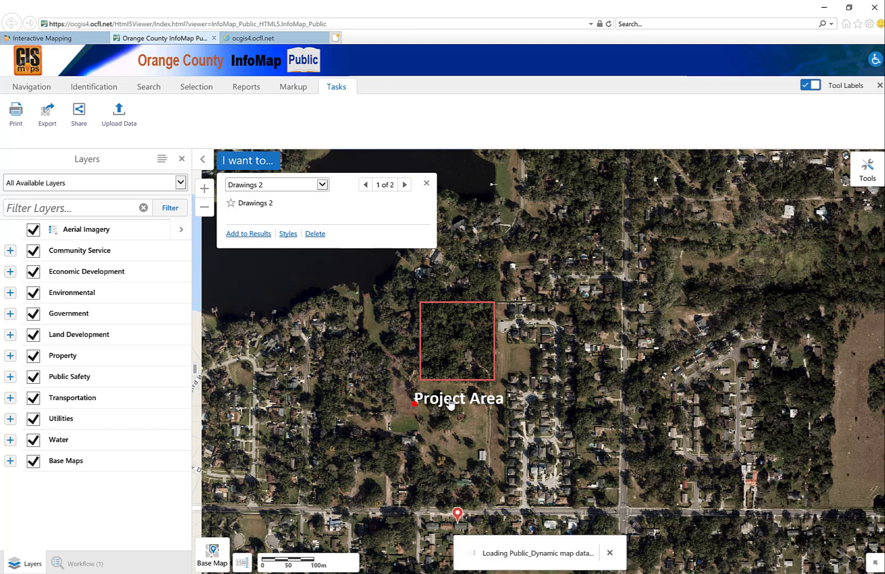
pyautogui.scroll(-1, 500, 354)
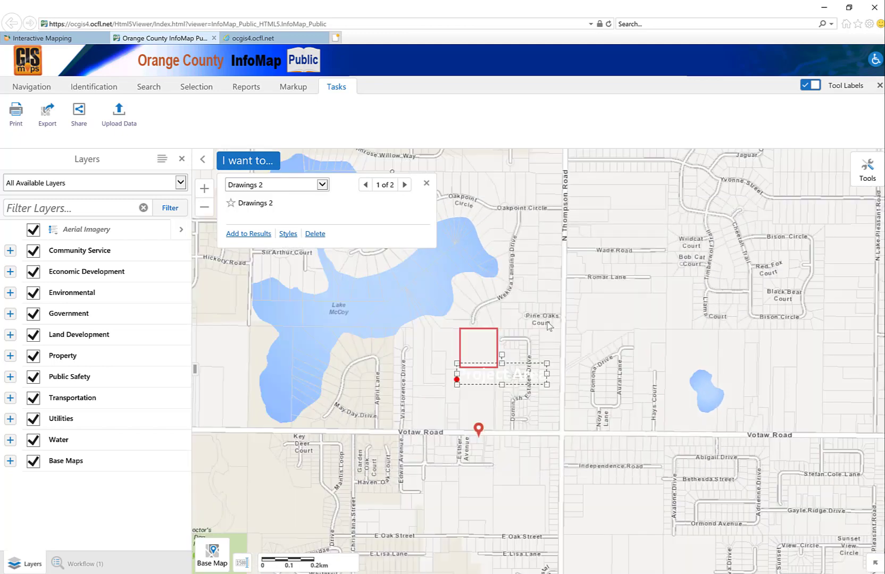
pyautogui.moveTo(486, 386)
pyautogui.mouseDown()
pyautogui.moveTo(481, 382)
pyautogui.moveTo(483, 393)
pyautogui.mouseUp()
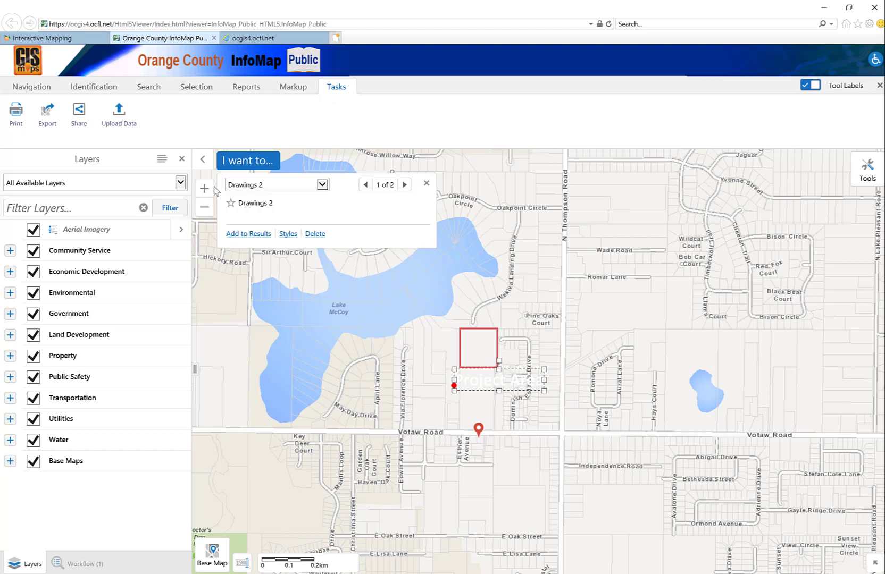
pyautogui.click(426, 183)
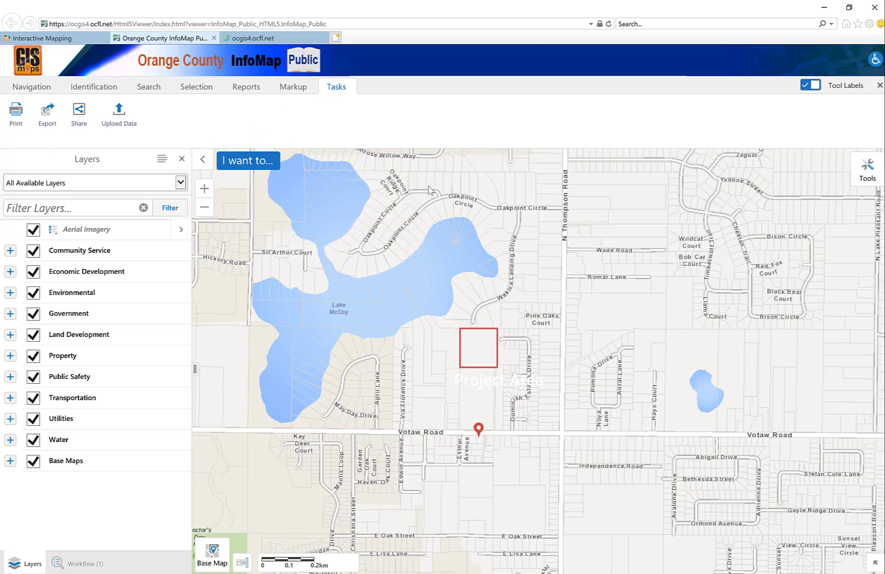
# Step: Set up a new map print of the aerial view with the map scale at 1:4,000
pyautogui.scroll(1, 482, 290)
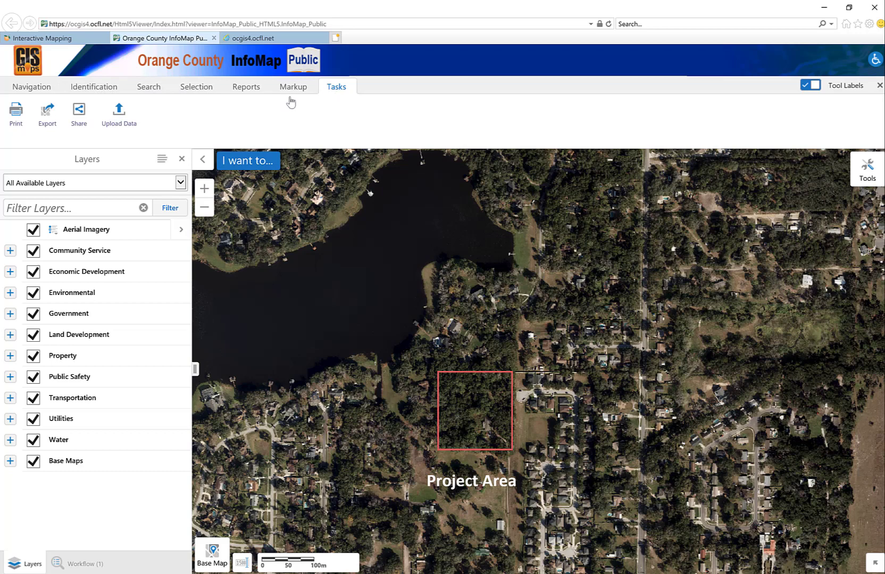
pyautogui.click(24, 113)
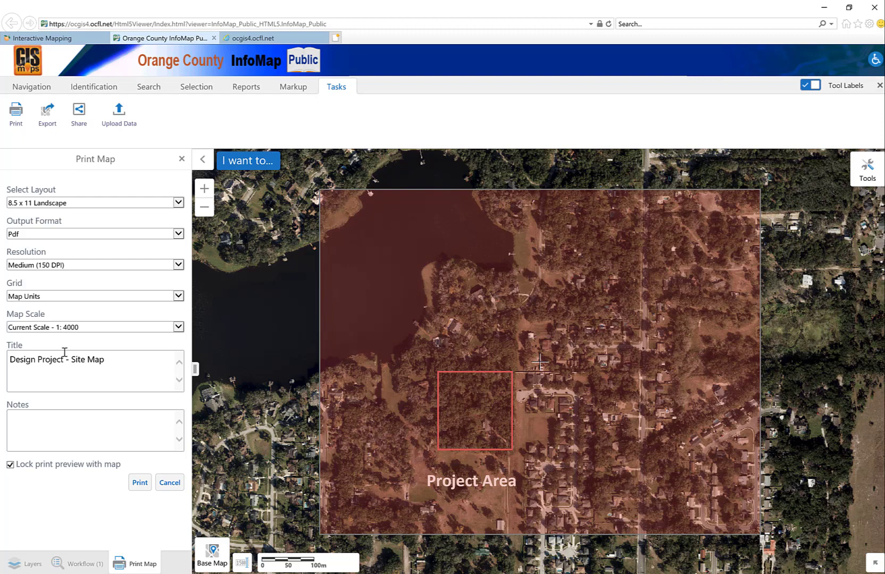
pyautogui.click(99, 328)
pyautogui.click(24, 374)
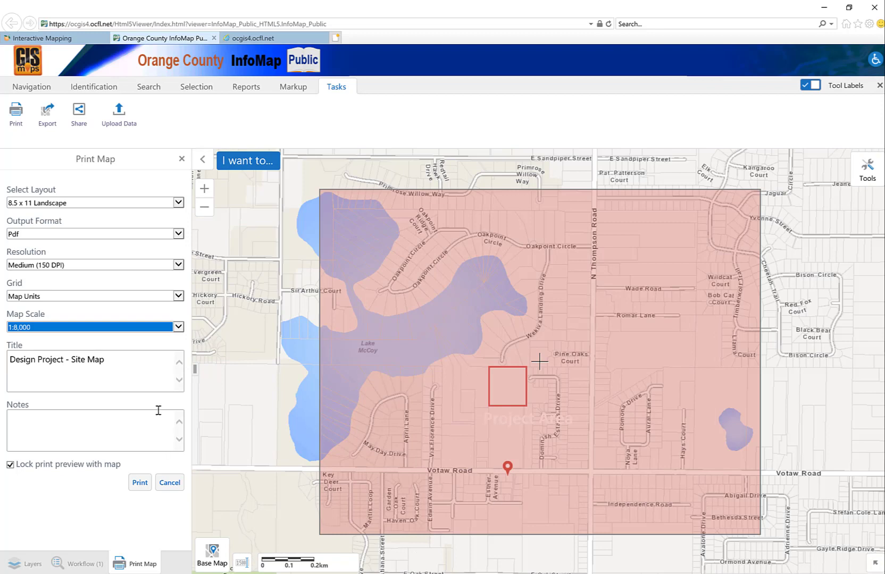
pyautogui.moveTo(115, 361); pyautogui.dragTo(75, 357)
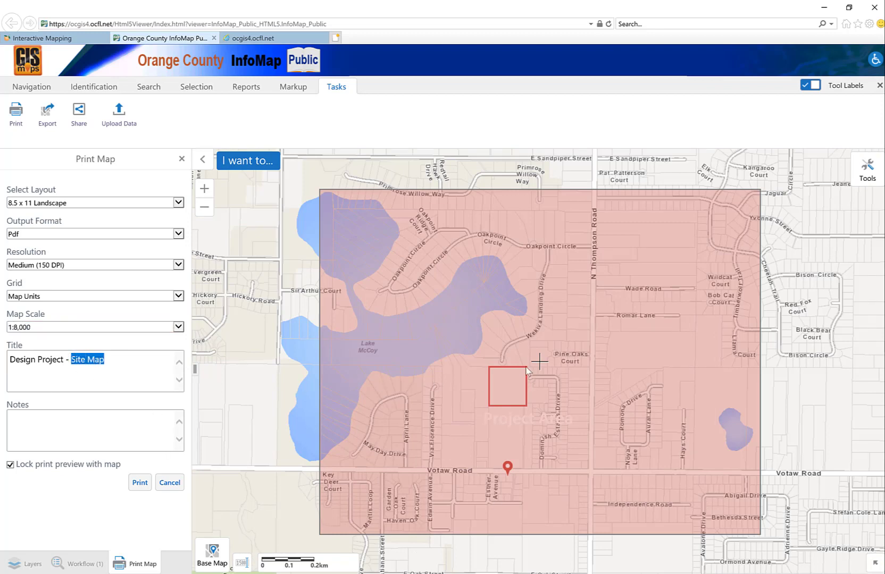
pyautogui.click(88, 328)
pyautogui.click(87, 329)
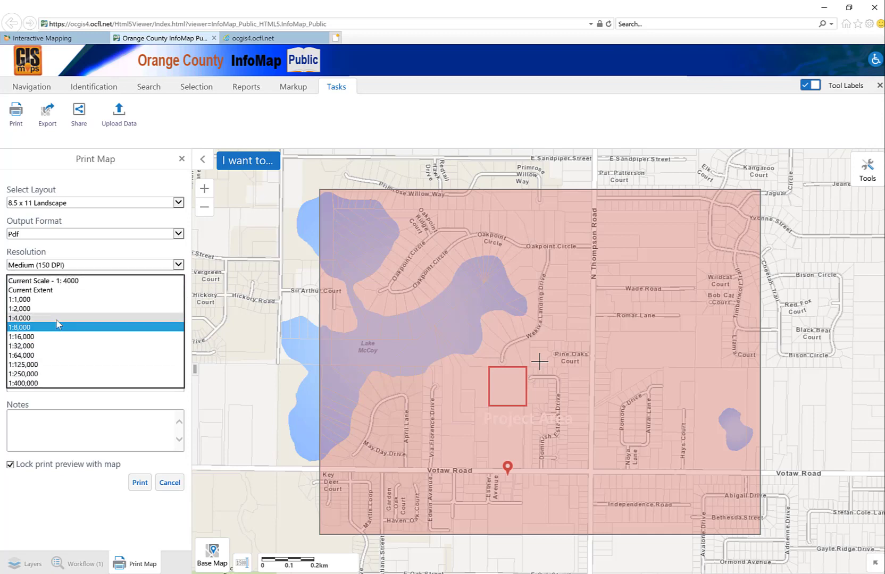
pyautogui.click(51, 316)
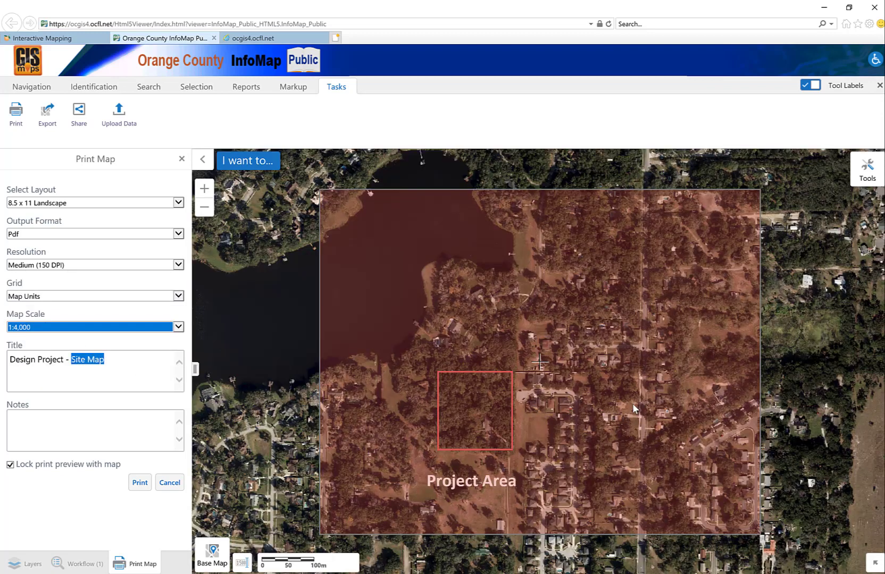
# Step: Unlock the print preview from the map and shift the map so the project area sits near the center of the print frame
pyautogui.click(34, 464)
pyautogui.moveTo(496, 296); pyautogui.dragTo(506, 270)
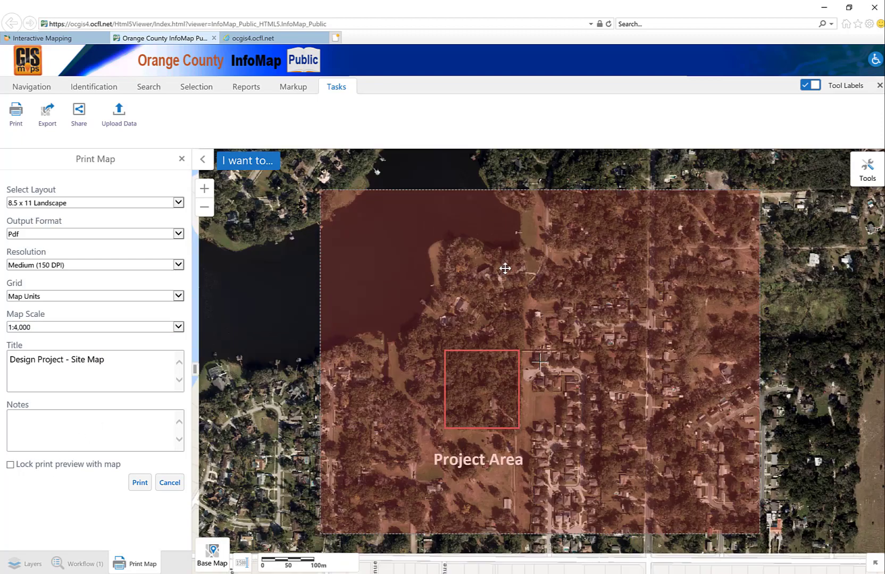
pyautogui.moveTo(595, 392); pyautogui.dragTo(611, 355)
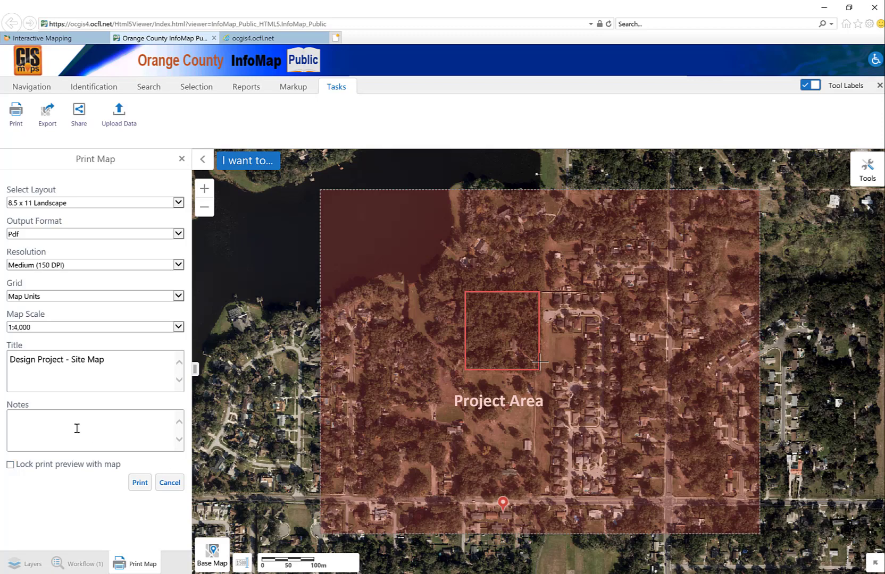
# Step: Retitle the map print as "Design Project - Aerial Map", generate it, and open the resulting PDF
pyautogui.moveTo(105, 360); pyautogui.dragTo(71, 360)
pyautogui.click(77, 359)
pyautogui.doubleClick(75, 360)
pyautogui.write('Aeroa')
pyautogui.press('BackSpace')
pyautogui.press('BackSpace')
pyautogui.write('ial')
pyautogui.click(140, 483)
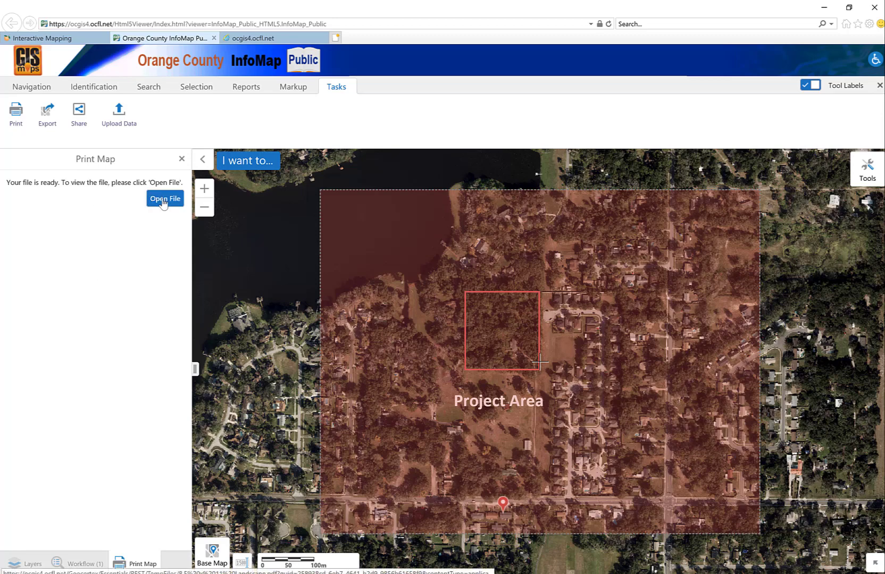
pyautogui.click(162, 198)
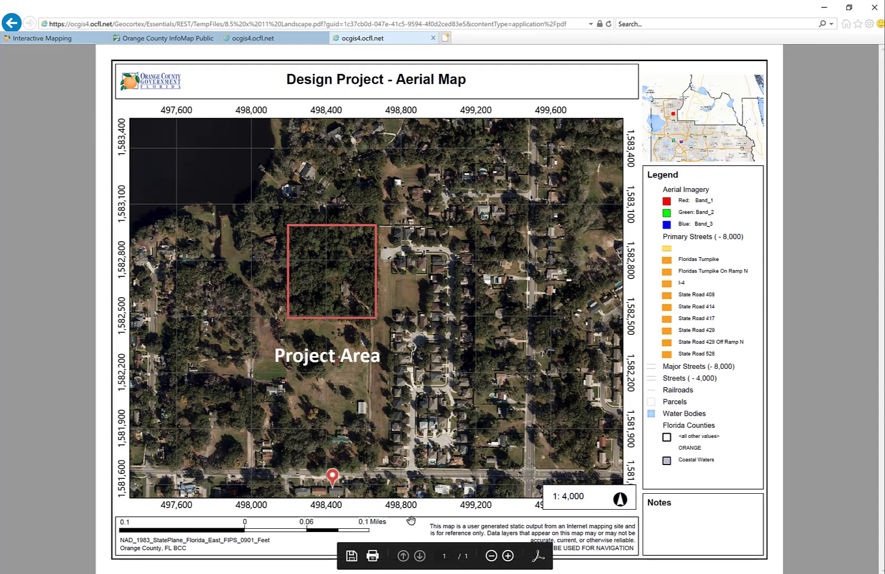
# Step: Save the aerial map PDF as "Aerial Map" in the FAU Subdivision project folder
pyautogui.click(350, 558)
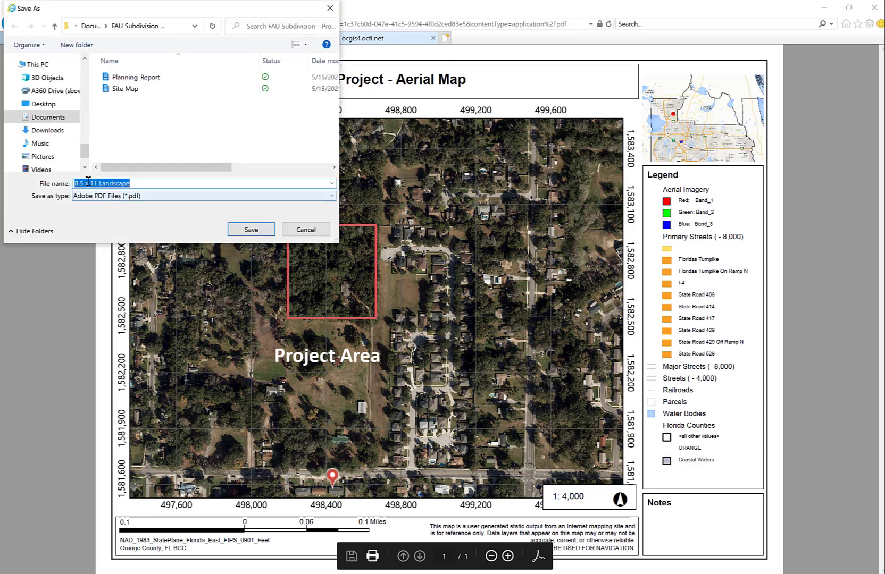
pyautogui.write('Aeri')
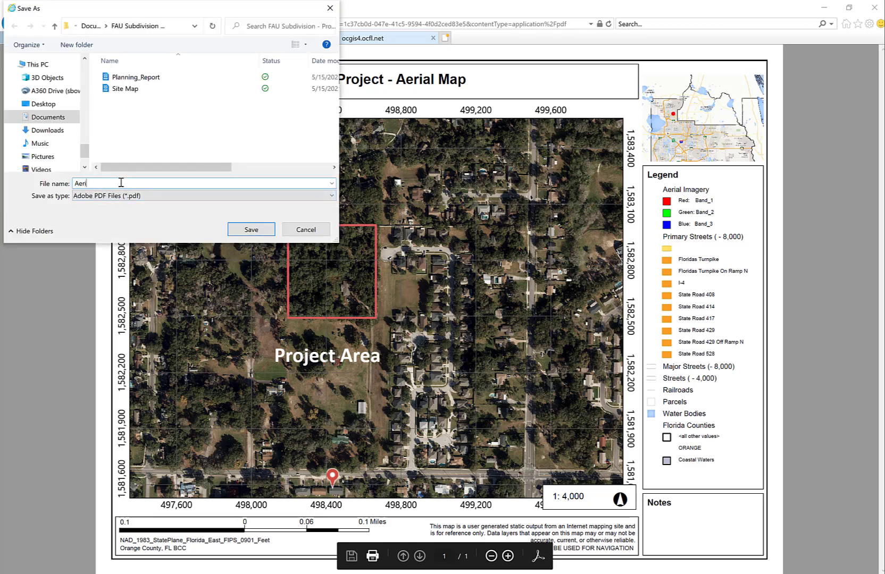
pyautogui.write('al Map')
pyautogui.click(243, 231)
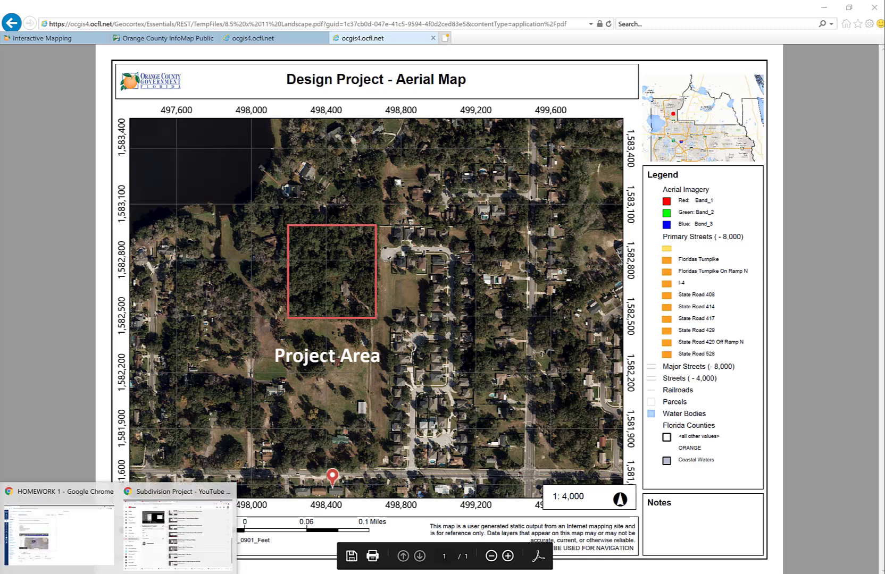
pyautogui.moveTo(82, 559)
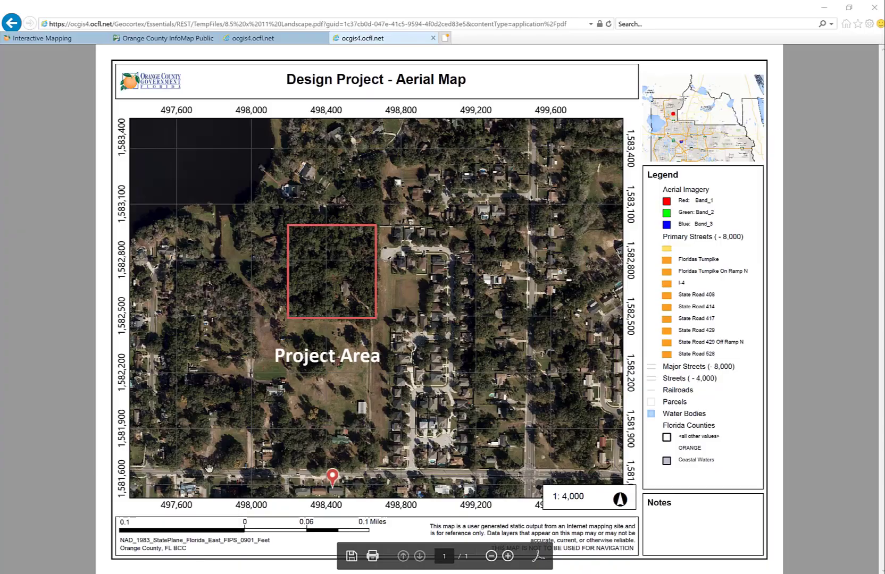
# Step: Return to the InfoMap page, close the print setup, and turn on the Zoning layer in the Land Development group
pyautogui.click(138, 40)
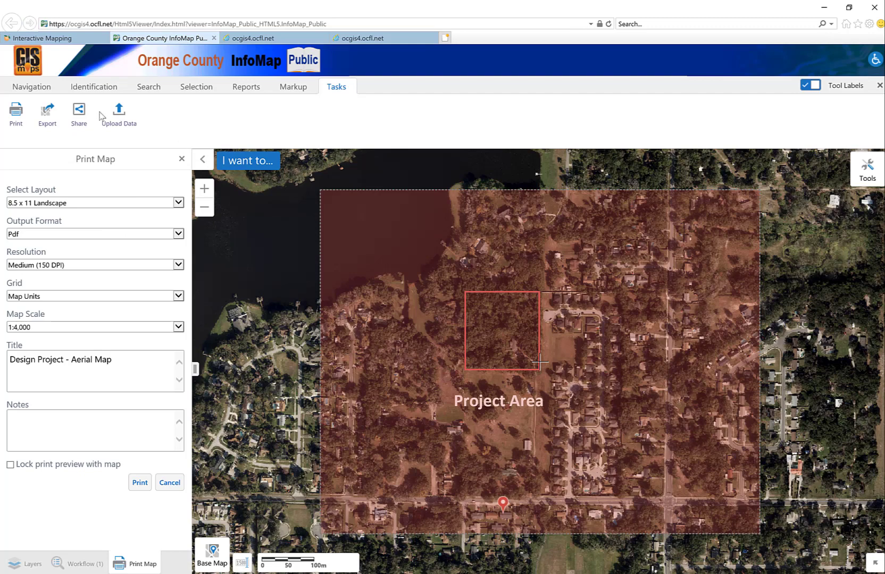
pyautogui.click(181, 159)
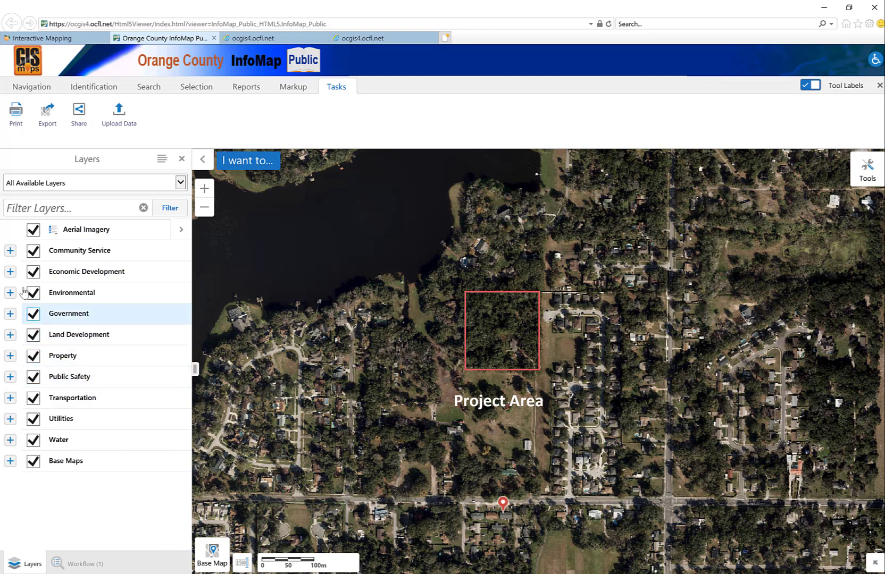
pyautogui.click(10, 335)
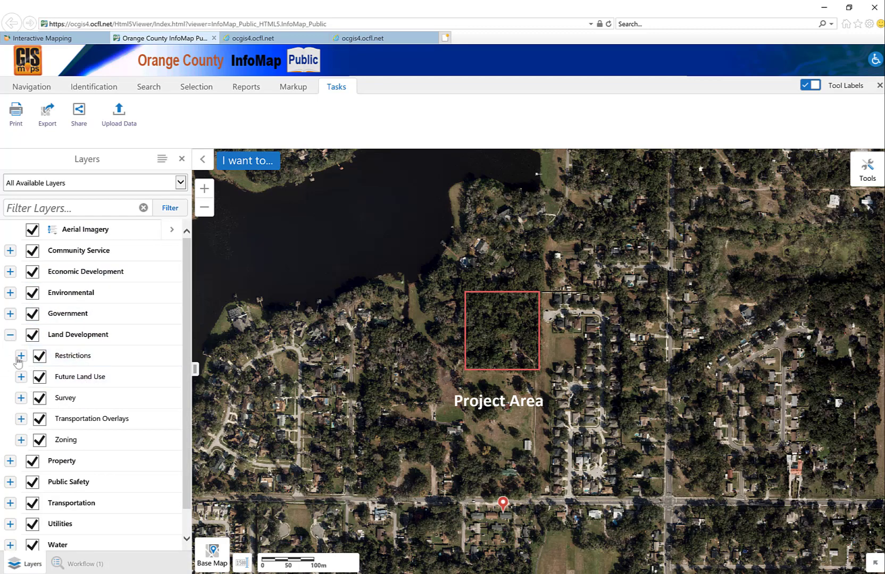
pyautogui.click(21, 440)
pyautogui.scroll(-3, 134, 442)
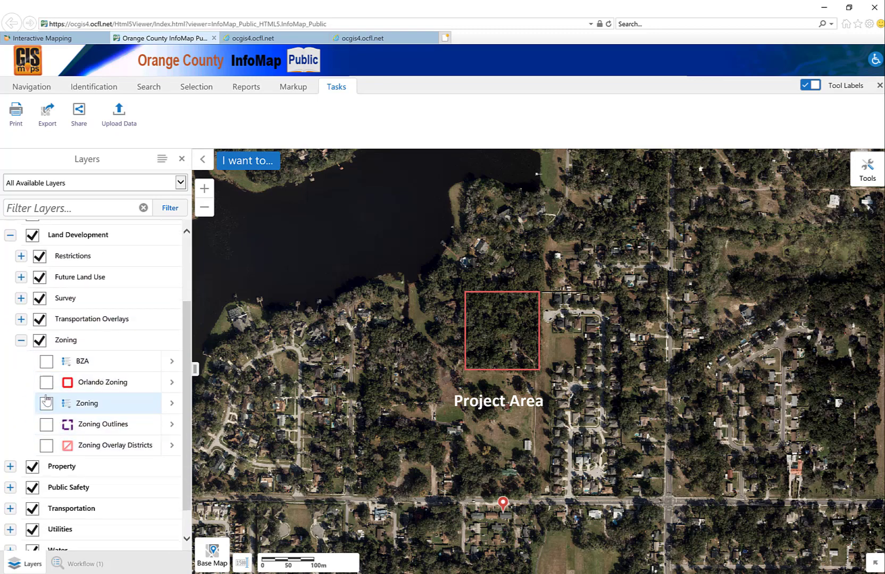
pyautogui.click(47, 403)
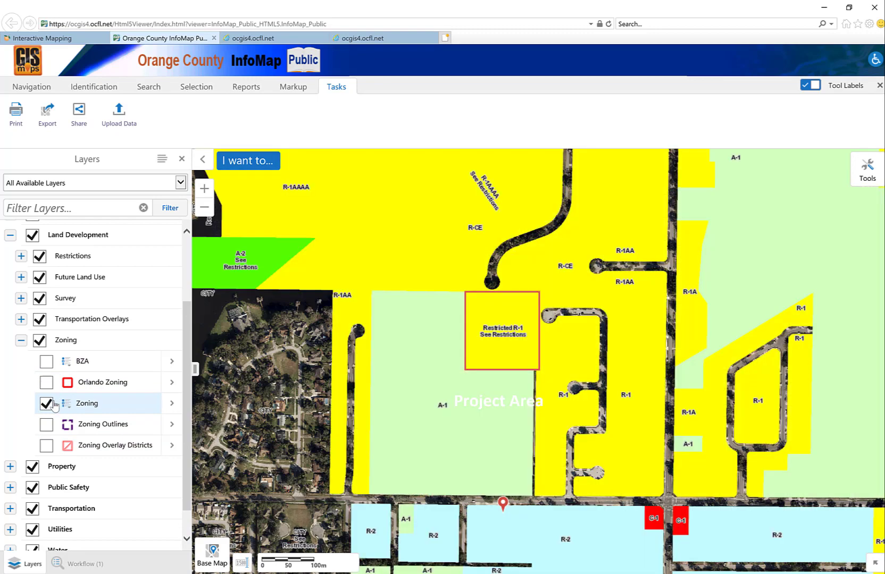
# Step: Turn off the Aerial Imagery layer so the zoning displays over the street base map
pyautogui.scroll(2, 69, 256)
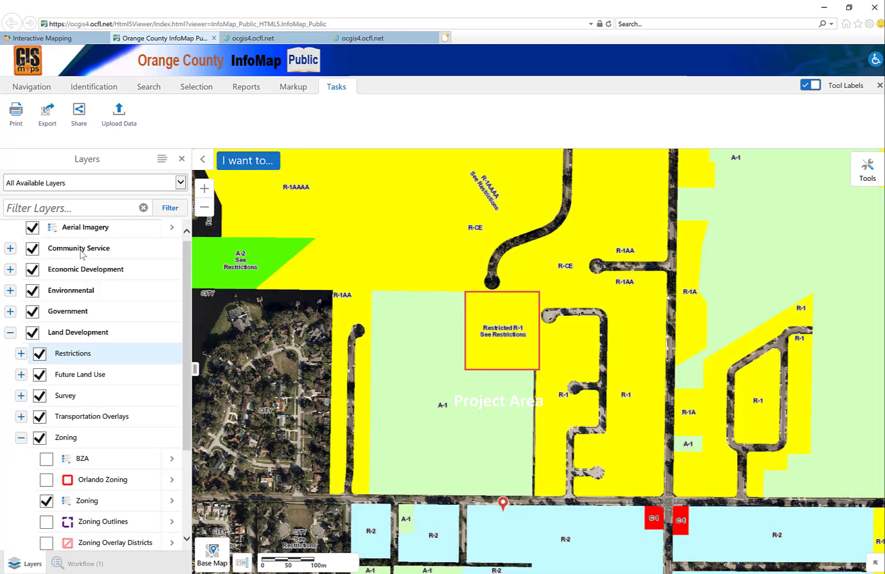
pyautogui.click(32, 229)
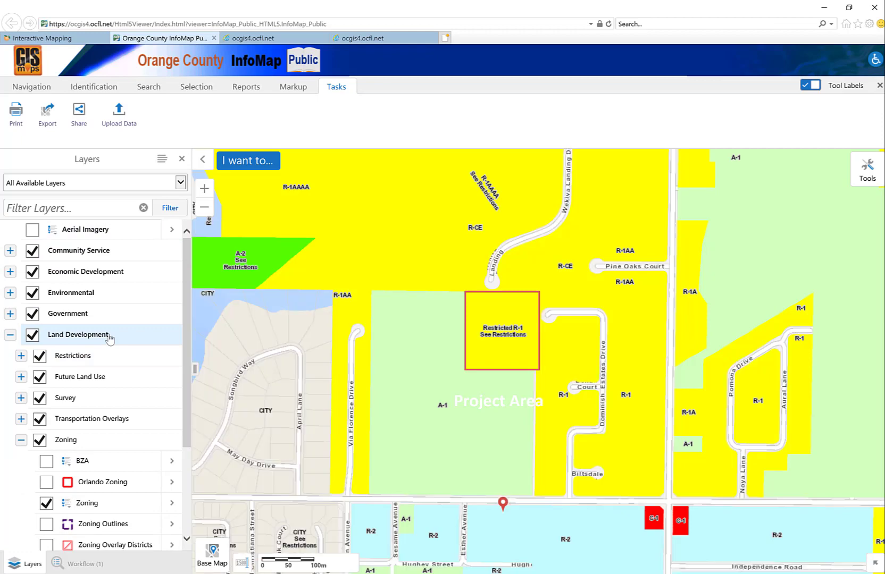
pyautogui.scroll(-1, 366, 349)
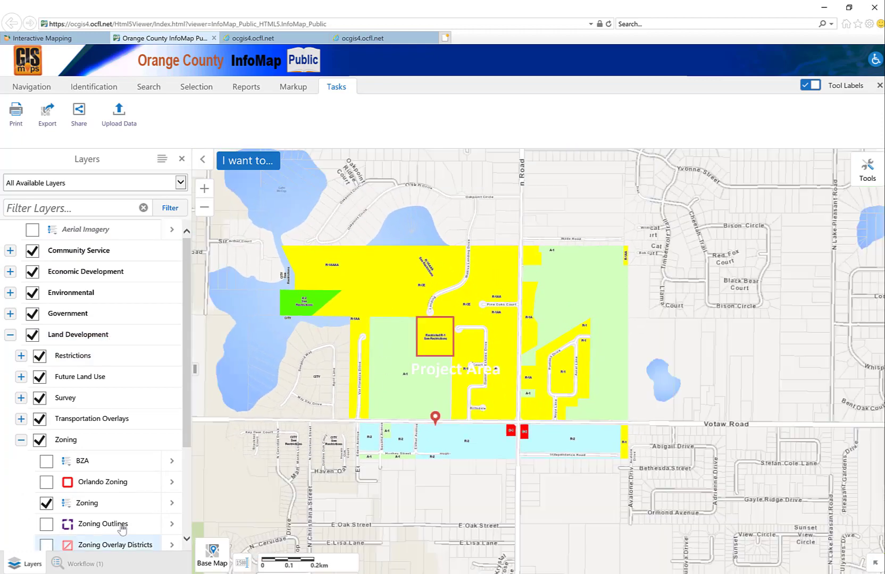
pyautogui.scroll(-3, 178, 474)
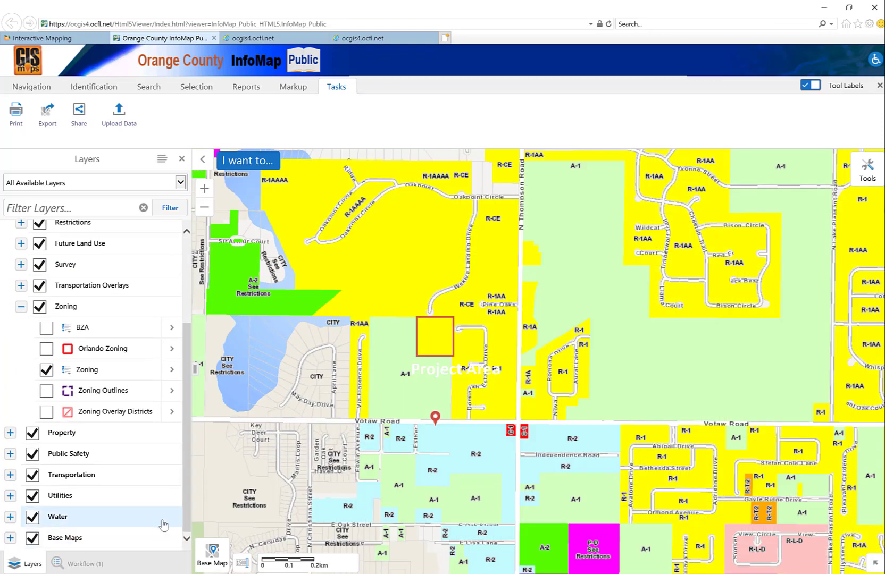
pyautogui.click(171, 371)
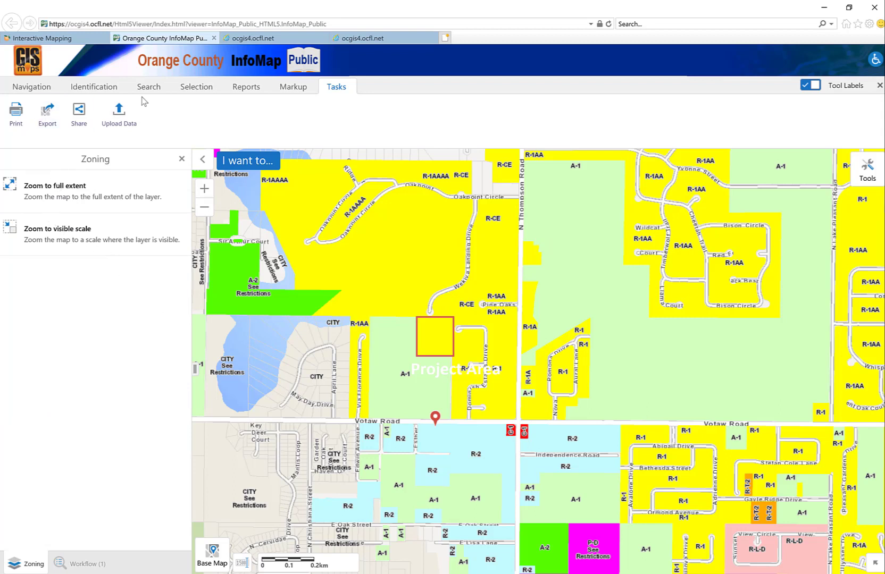
pyautogui.click(43, 89)
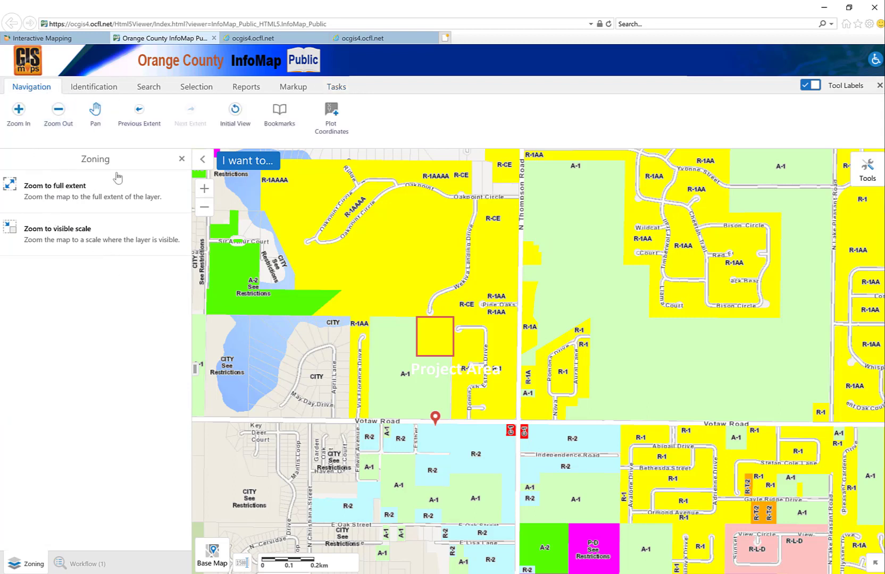
pyautogui.click(182, 162)
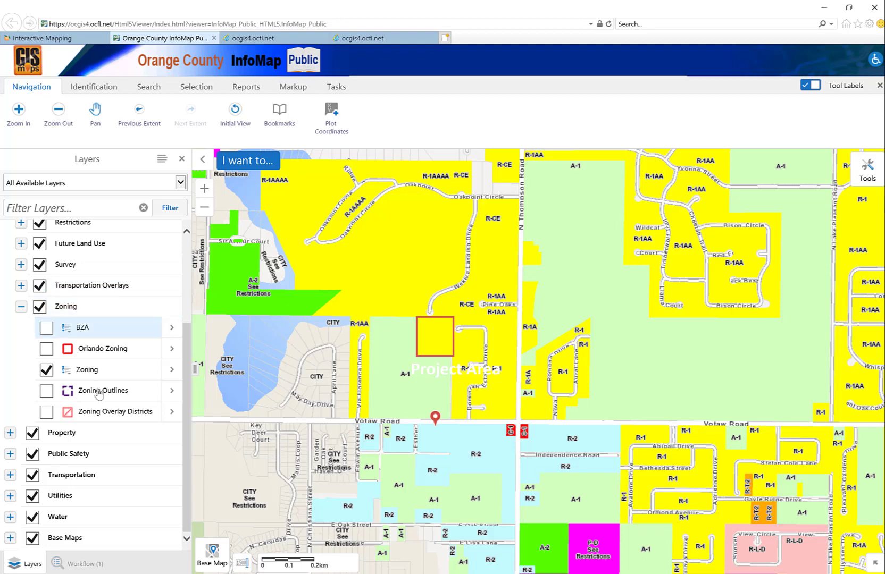
# Step: Expand the Parcels layers in the Property group and turn on Block Labels, Block Lines and Lot Labels
pyautogui.scroll(3, 69, 346)
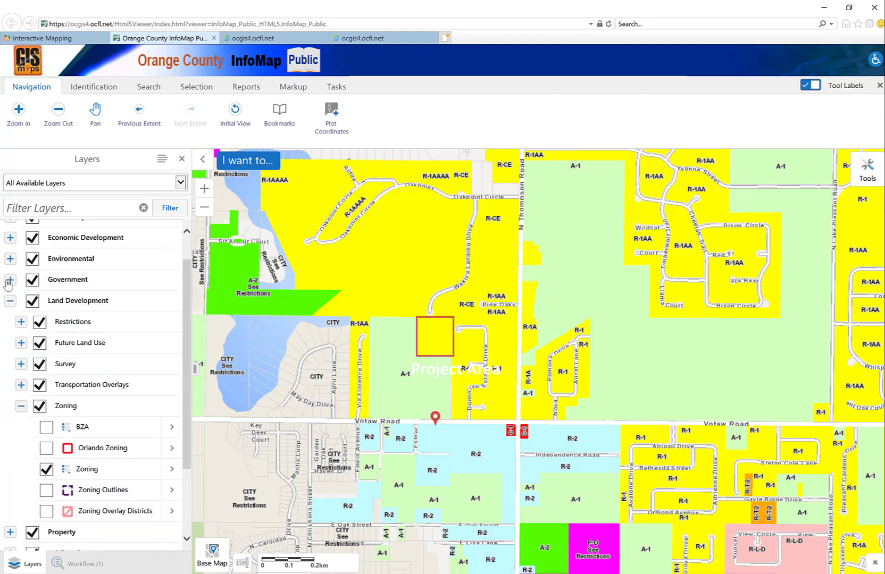
pyautogui.click(10, 280)
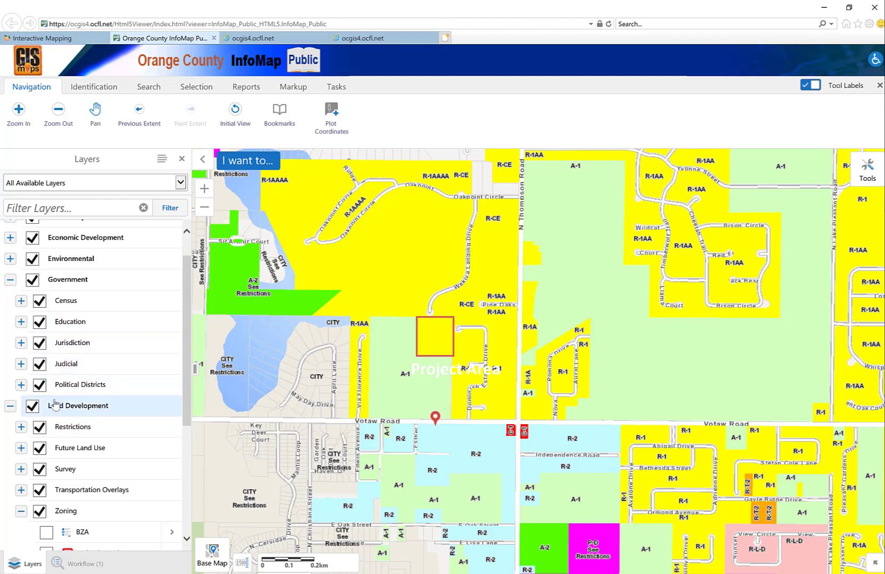
pyautogui.scroll(-1, 55, 404)
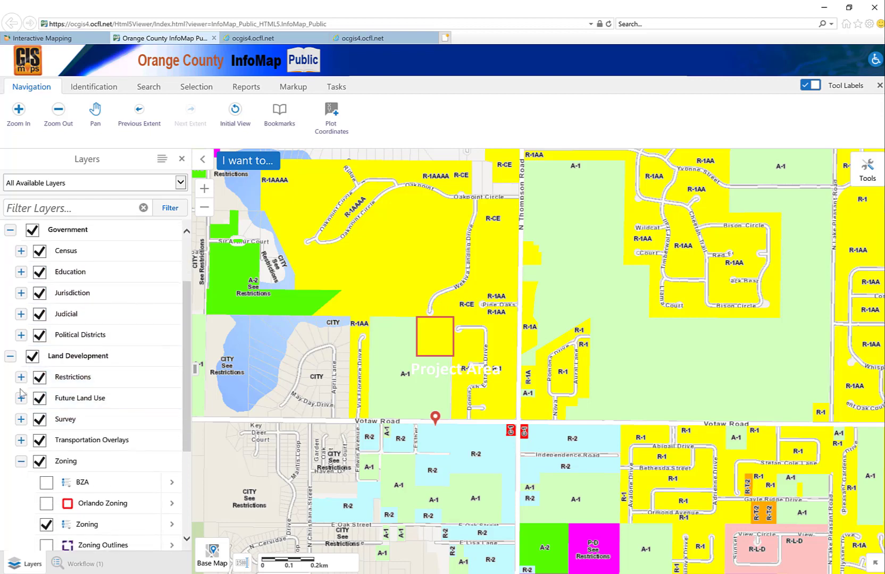
pyautogui.scroll(2, 58, 351)
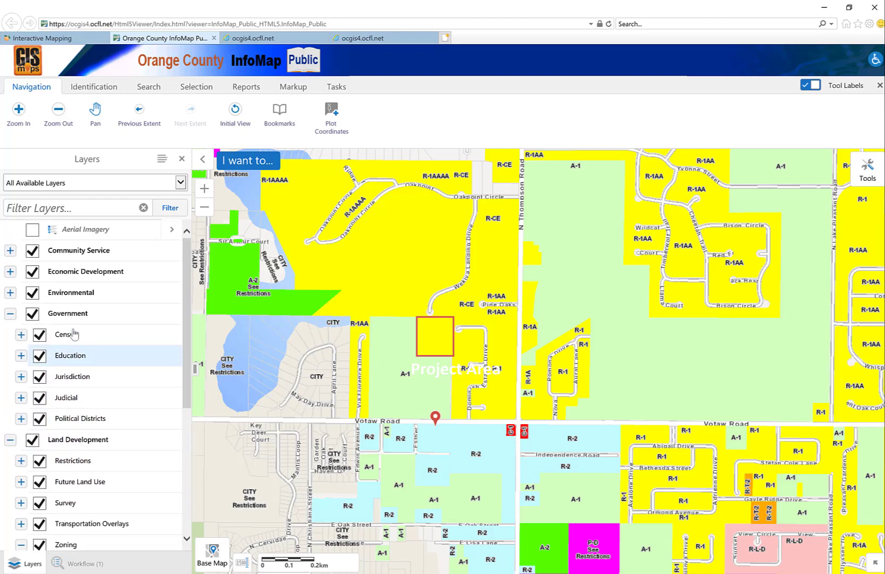
pyautogui.scroll(-5, 73, 334)
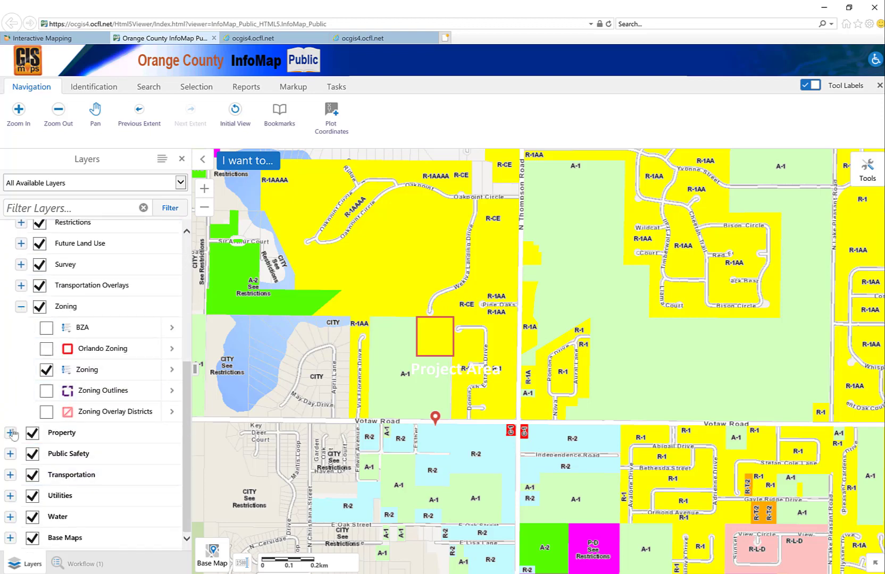
pyautogui.click(11, 433)
pyautogui.scroll(-1, 39, 452)
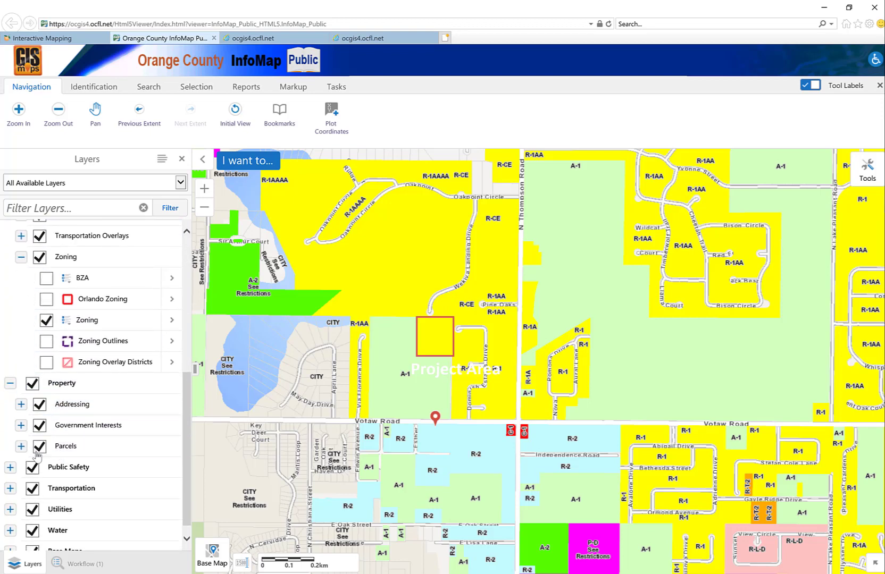
pyautogui.click(21, 447)
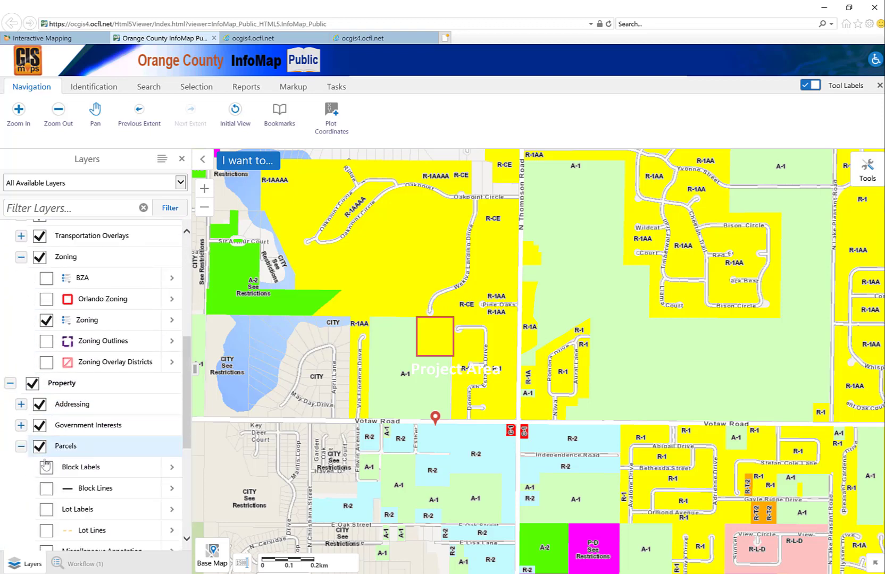
pyautogui.click(45, 493)
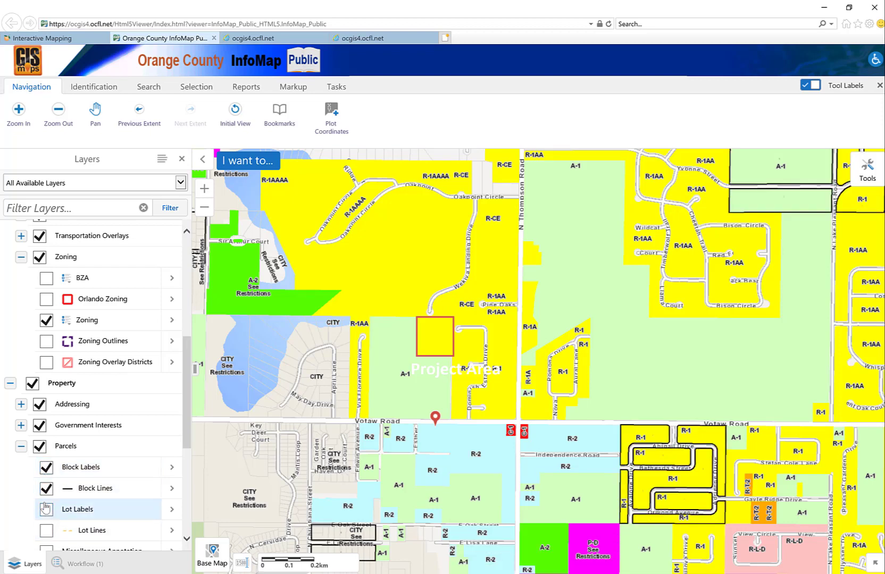
pyautogui.click(47, 509)
# Step: Turn on the Lot Lines and Miscellaneous Annotation layers in the Parcels group, leaving Parcel Dimensions off
pyautogui.scroll(-1, 64, 484)
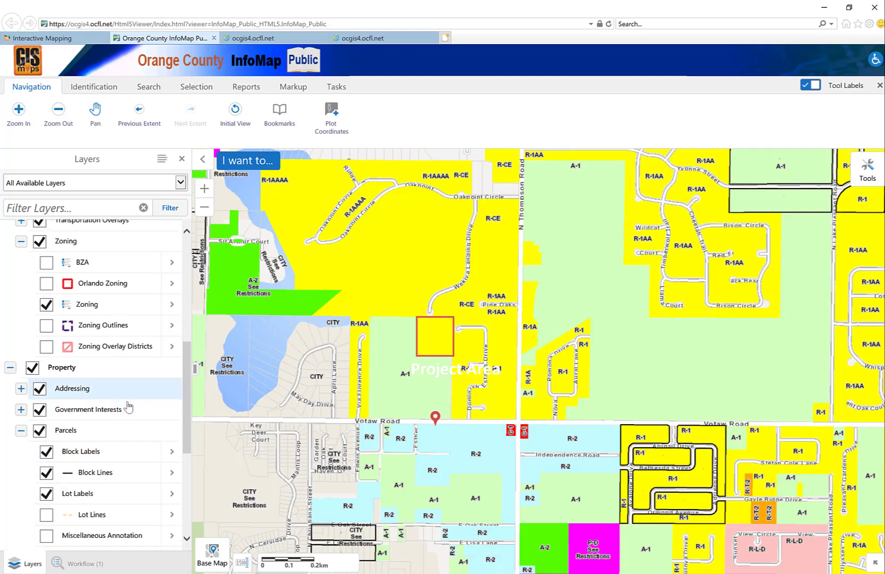
pyautogui.click(47, 482)
pyautogui.click(47, 502)
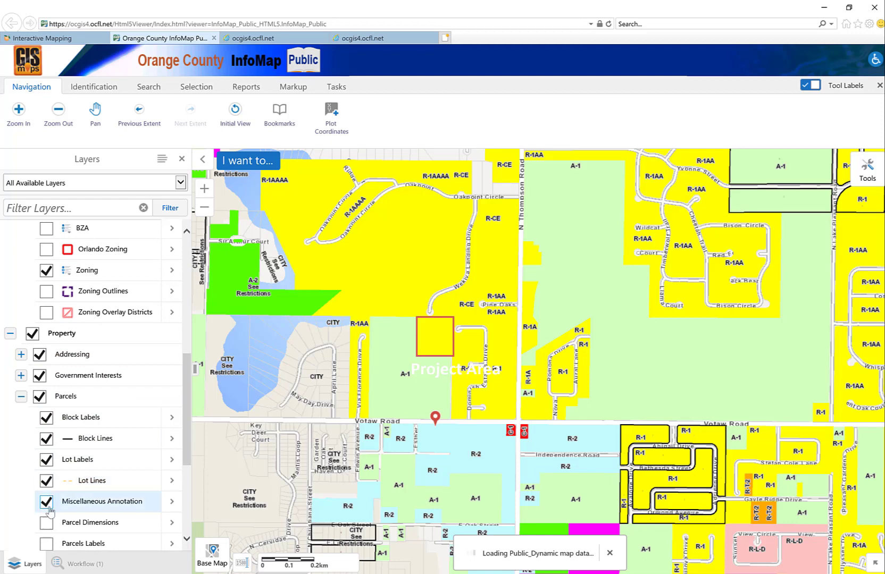
pyautogui.click(49, 523)
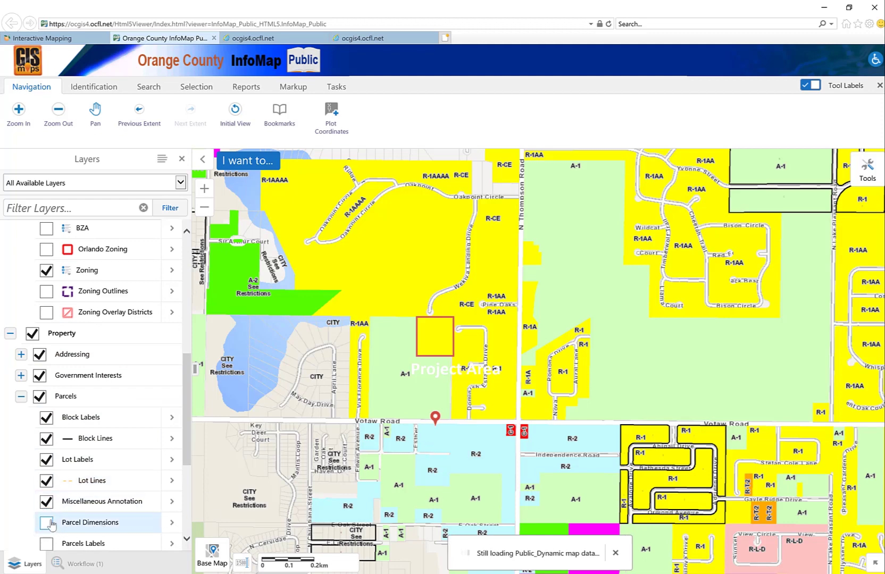
pyautogui.click(46, 523)
# Step: Turn on the Parcel Outline, Quarter Section, Subdivision and Section Township Range layers in the Parcels group
pyautogui.scroll(-1, 46, 521)
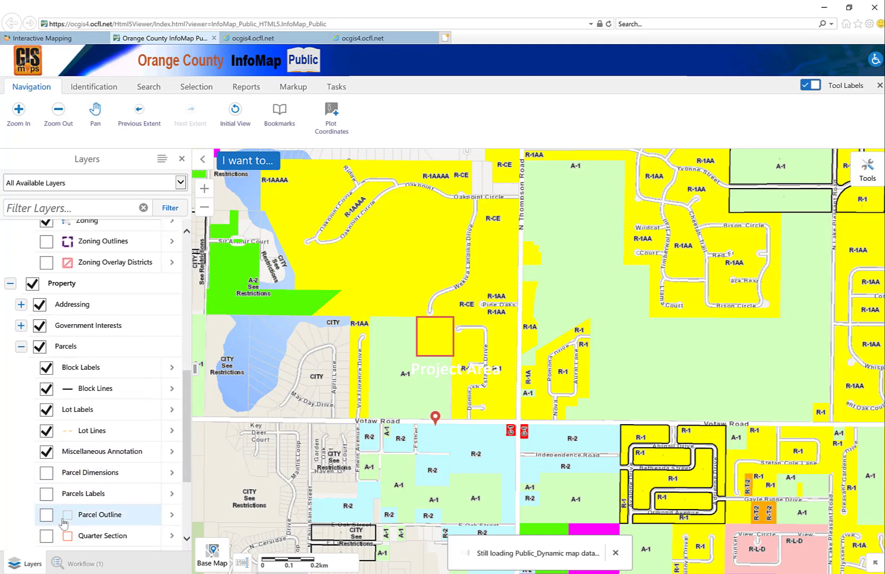
pyautogui.click(45, 517)
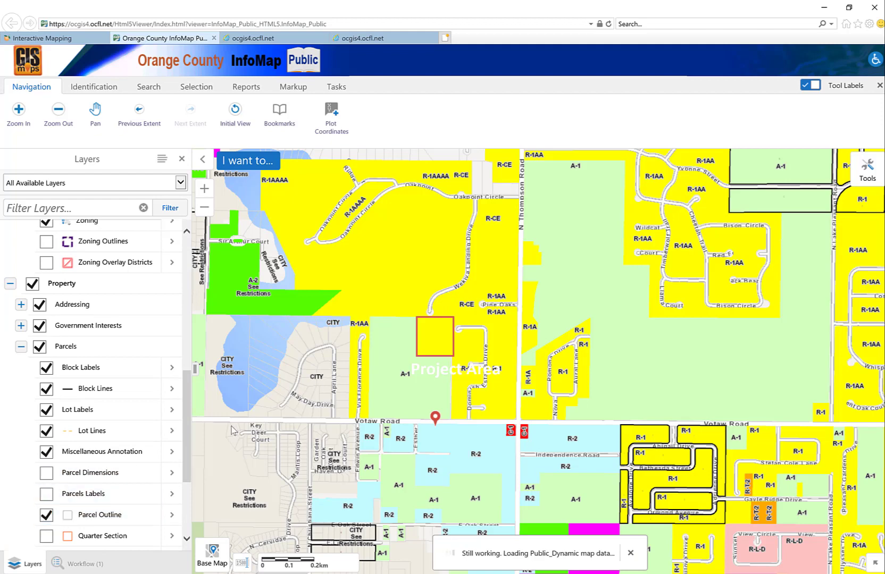
pyautogui.click(47, 536)
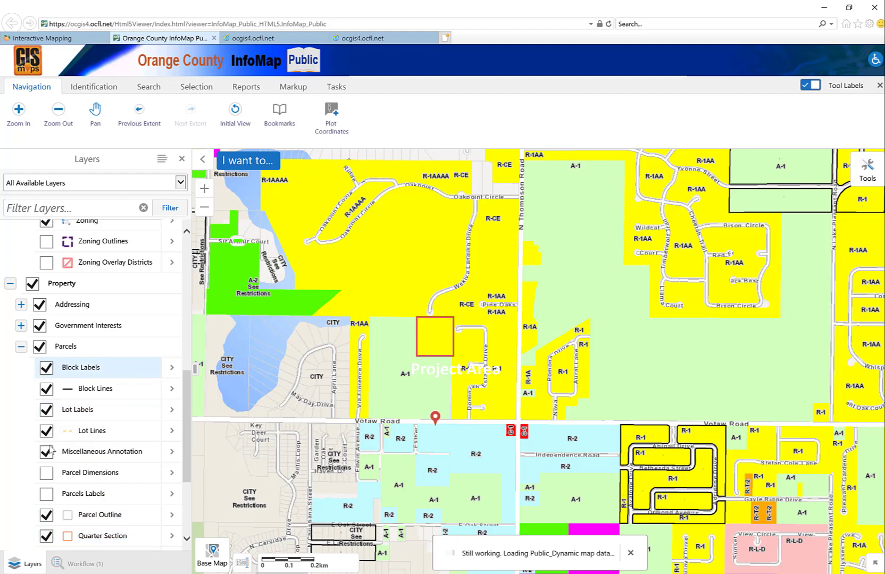
pyautogui.scroll(-3, 56, 494)
pyautogui.click(46, 478)
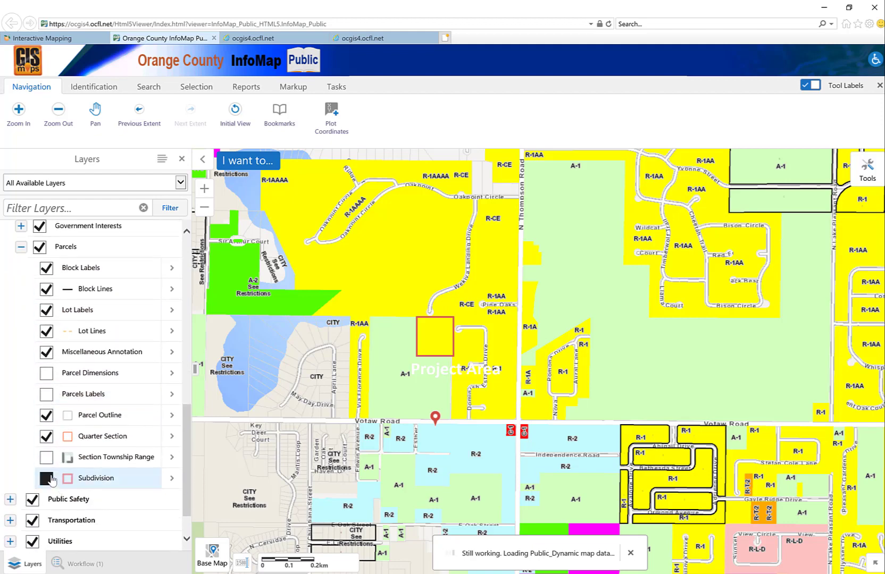
pyautogui.click(46, 458)
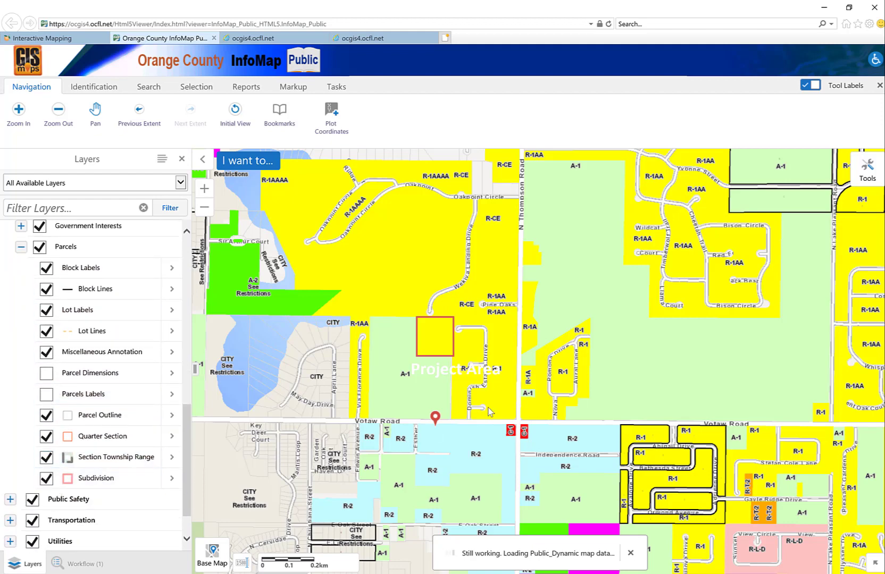
pyautogui.scroll(1, 375, 367)
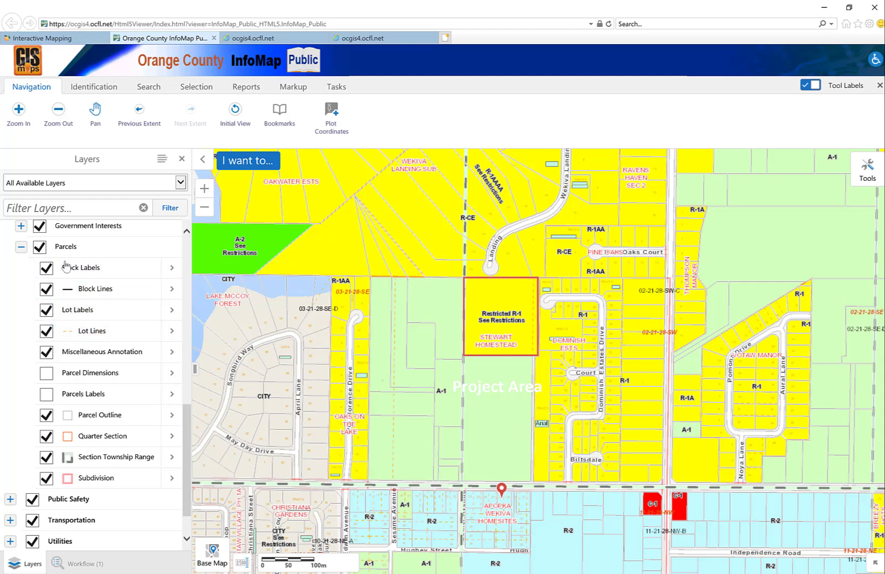
# Step: Turn the Parcels Labels layer on and back off in the Parcels group
pyautogui.click(46, 395)
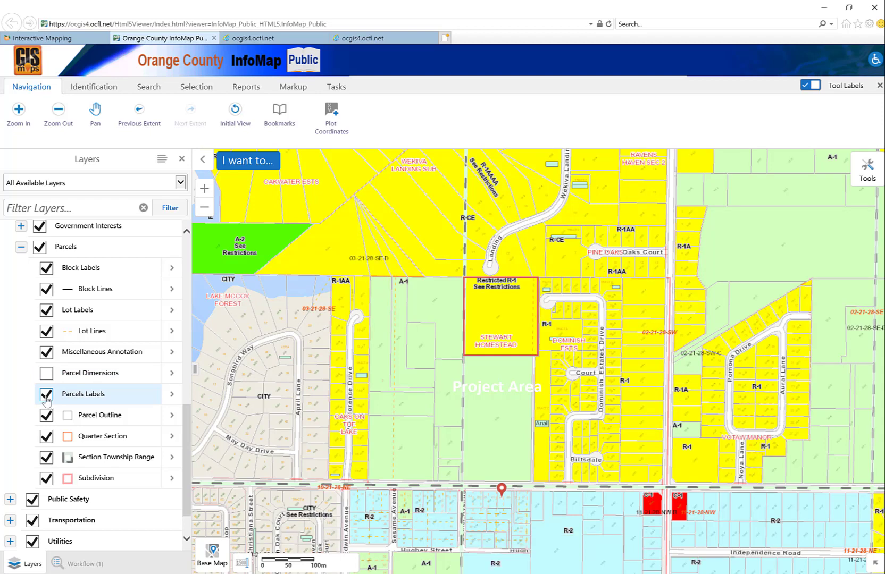
pyautogui.click(46, 394)
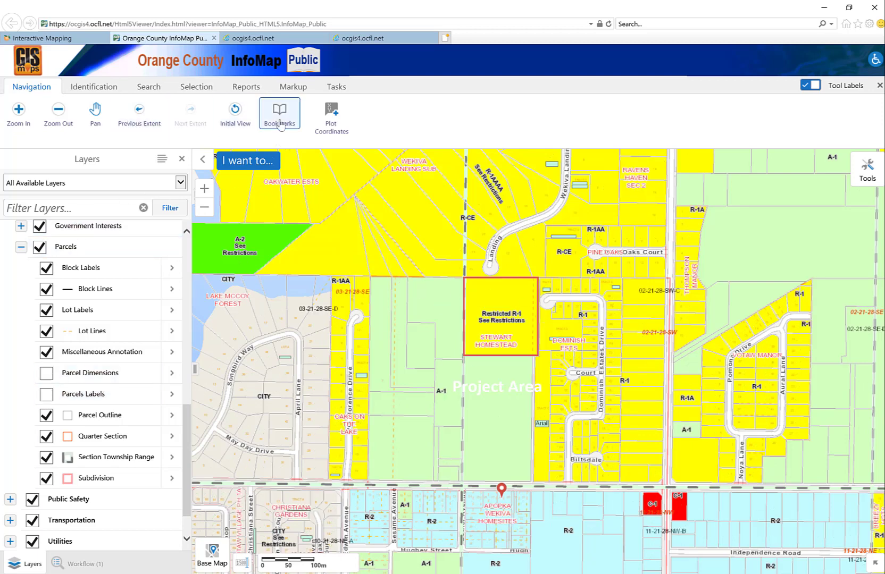
# Step: Restyle the Project Area text label as Black Sans-Serif Medium and close its drawing details
pyautogui.click(500, 395)
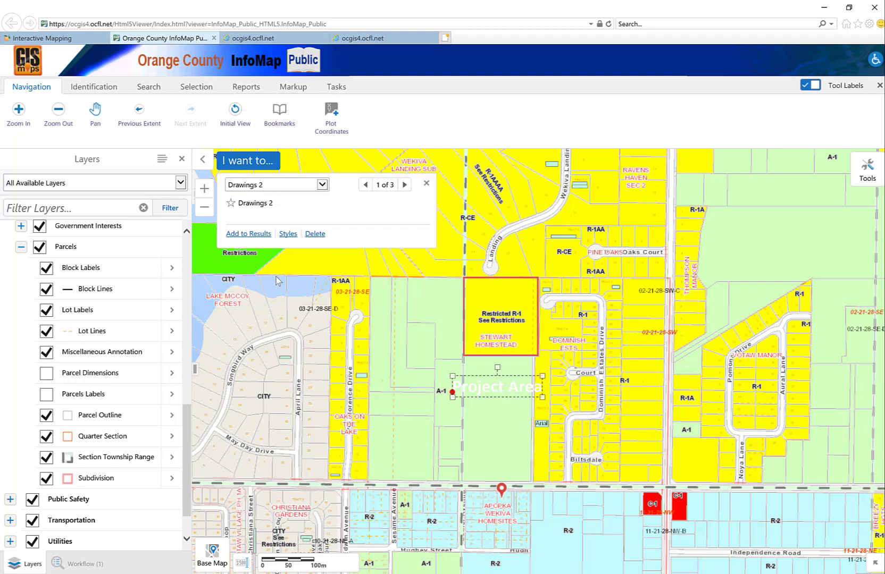
pyautogui.click(297, 236)
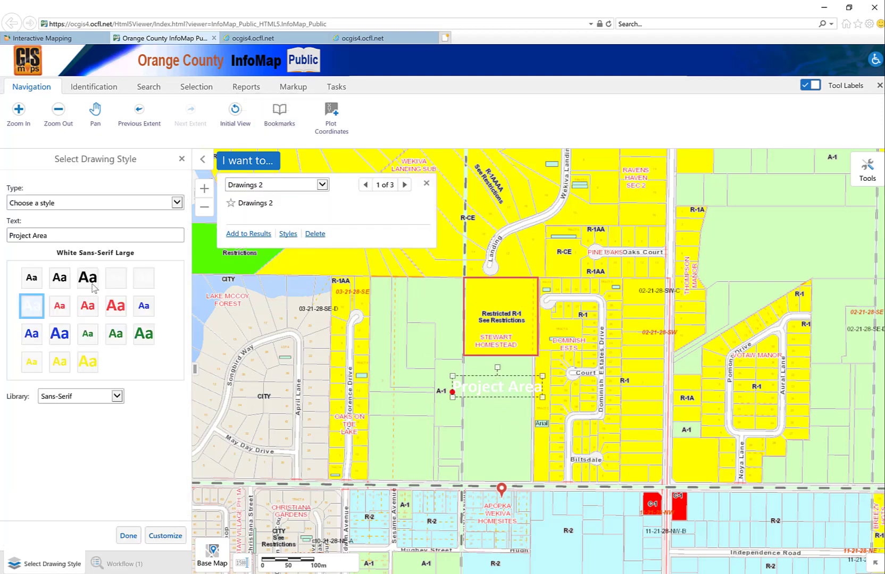
pyautogui.click(91, 287)
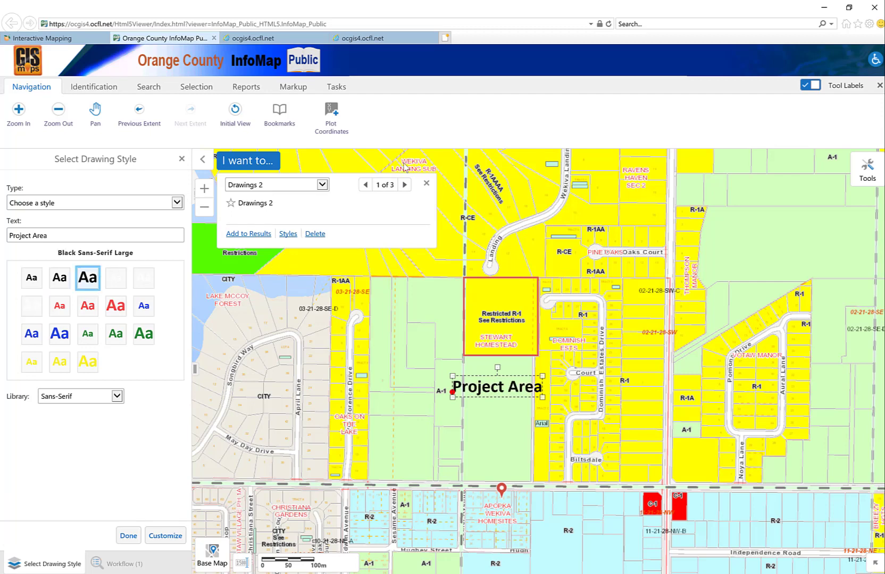
pyautogui.click(34, 284)
pyautogui.click(60, 279)
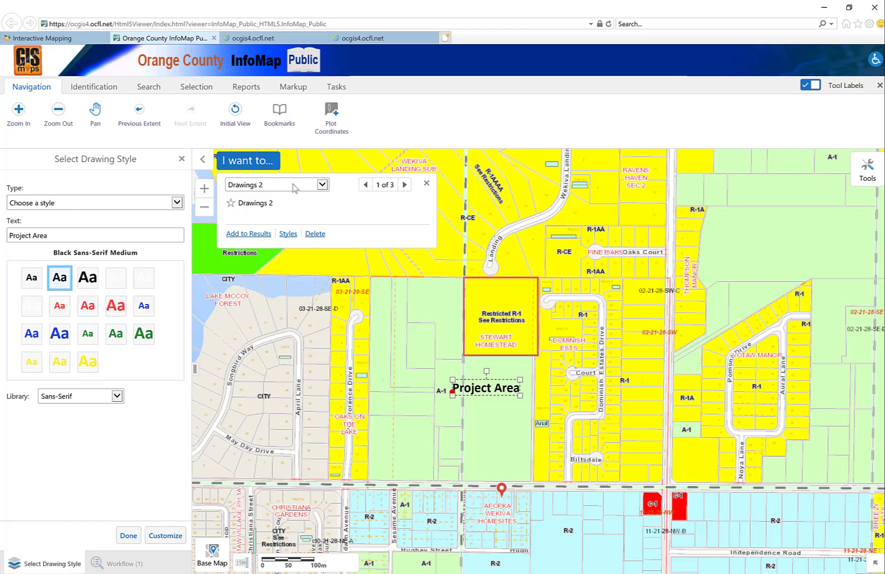
pyautogui.click(339, 88)
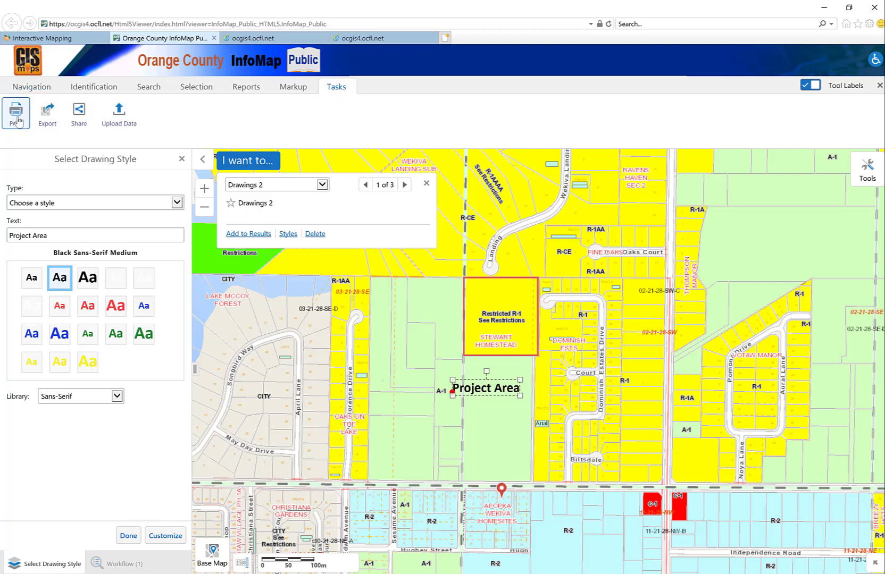
pyautogui.click(426, 184)
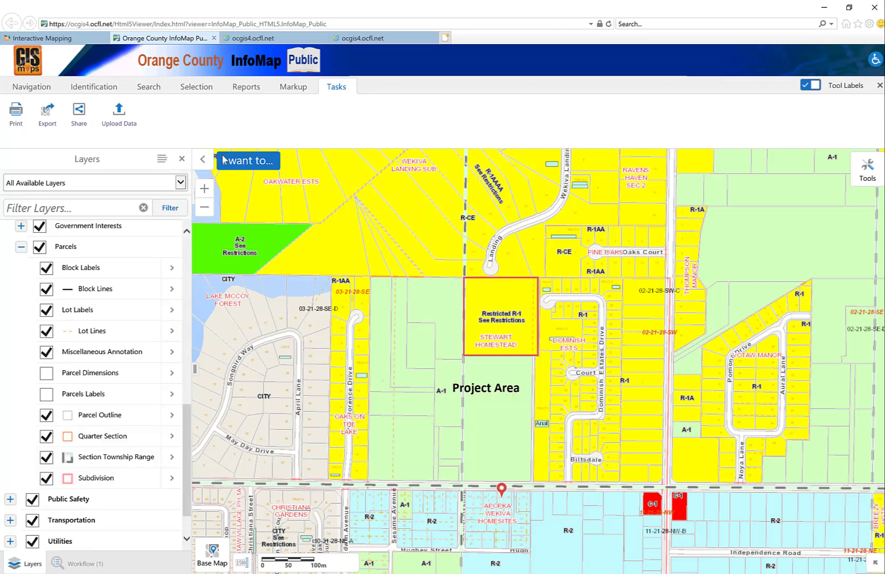
# Step: Set up a map print with the 11 x 17 Landscape layout and show its full extent around the project area
pyautogui.click(16, 112)
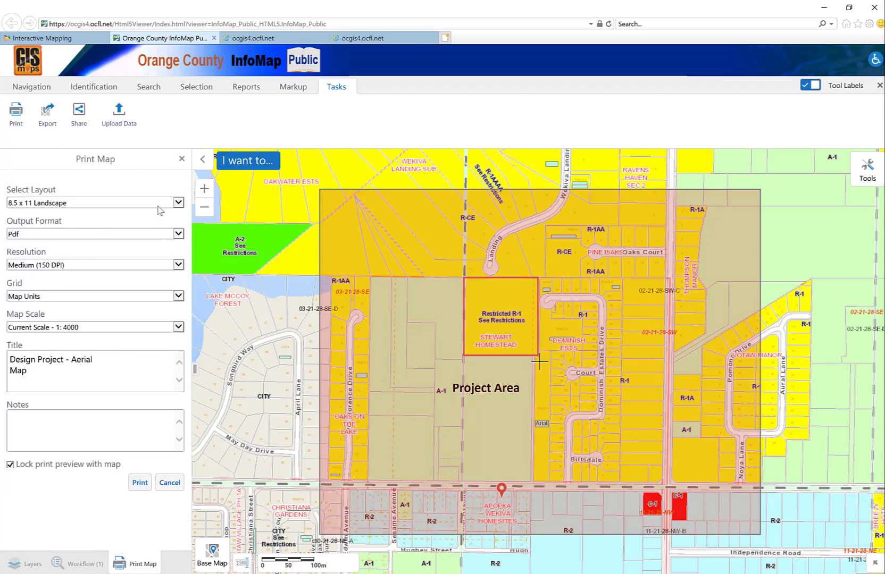
pyautogui.click(178, 204)
pyautogui.click(91, 213)
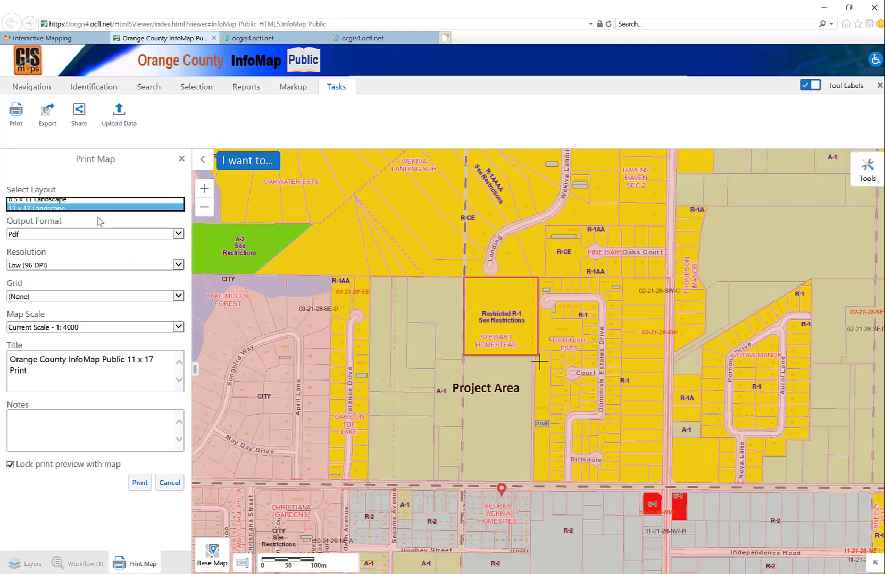
pyautogui.scroll(-1, 481, 363)
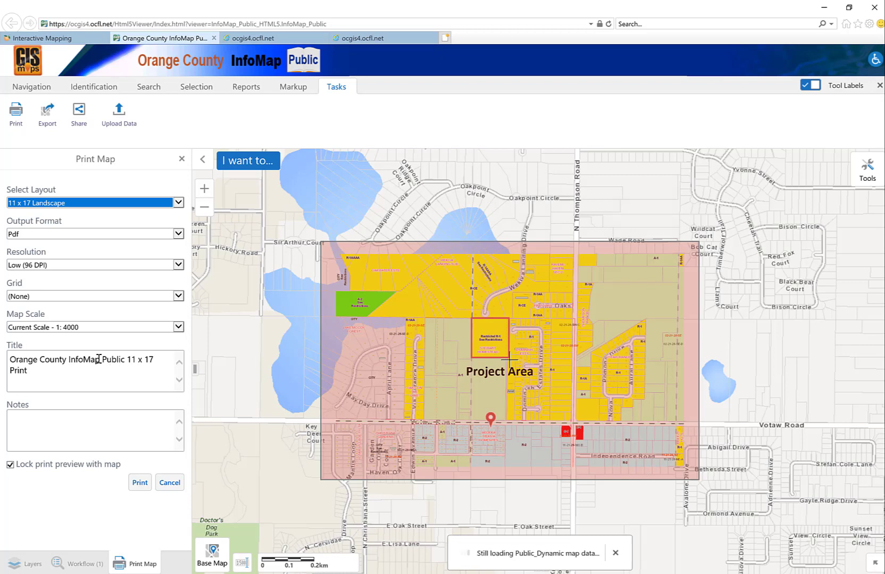
# Step: Title the print "Design Project - Zoning Map" and generate the PDF
pyautogui.moveTo(53, 372); pyautogui.dragTo(2, 362)
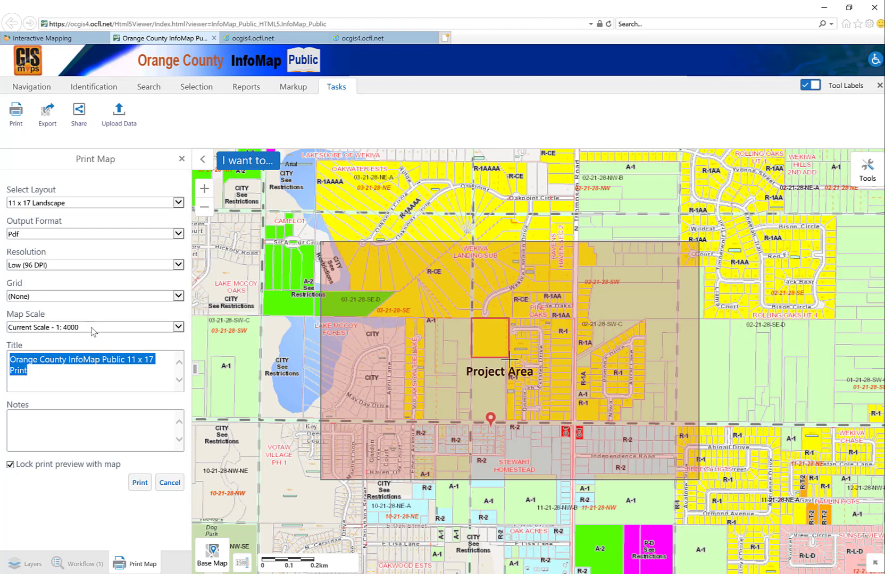
pyautogui.write('Design Project -')
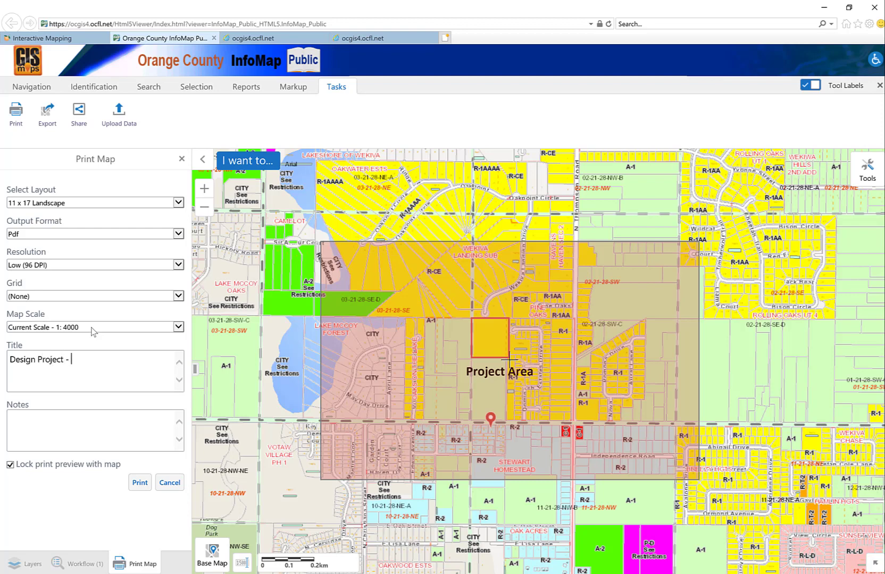
pyautogui.write(' Zoning Map')
pyautogui.click(140, 483)
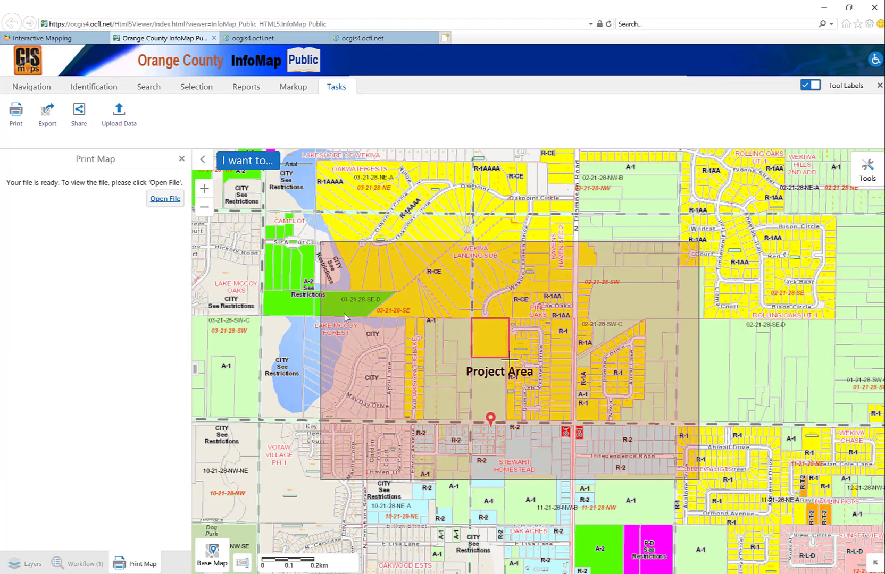
# Step: Open the generated zoning map PDF and save it as "Zoning Map" in the FAU Subdivision project folder
pyautogui.click(165, 198)
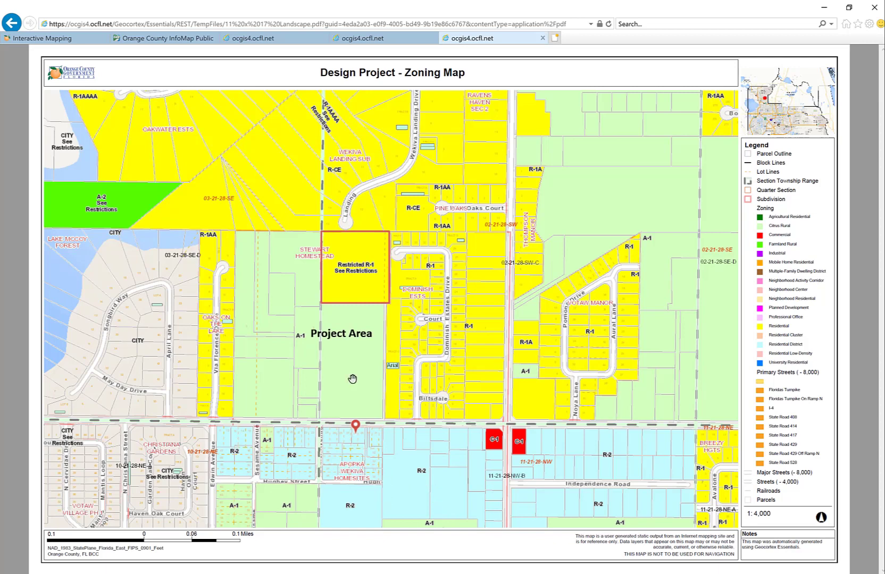
pyautogui.moveTo(330, 568)
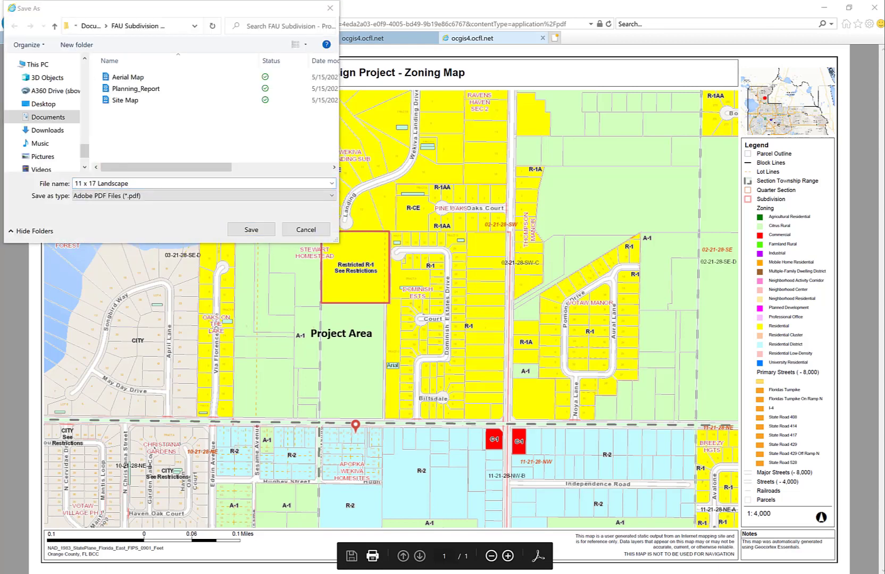
pyautogui.click(165, 183)
pyautogui.moveTo(153, 184); pyautogui.dragTo(37, 183)
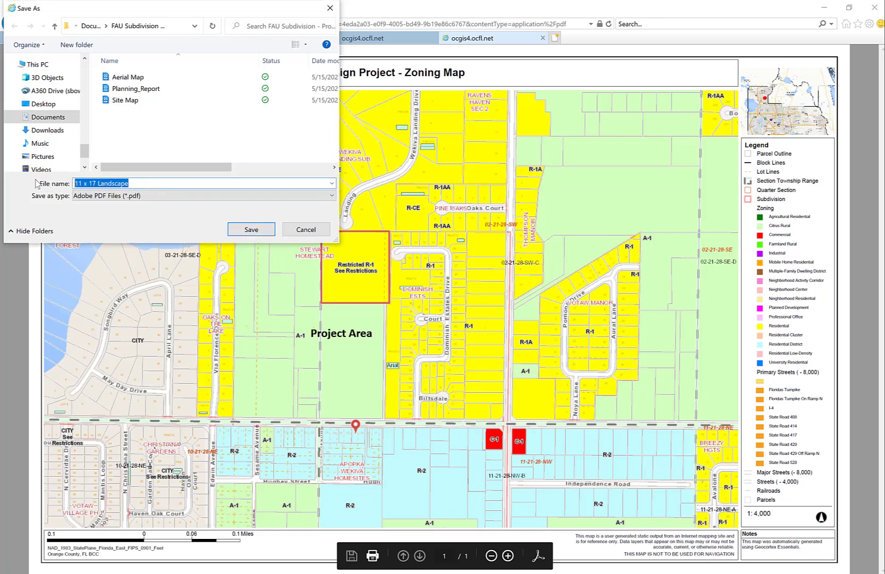
pyautogui.write('Zoning Map')
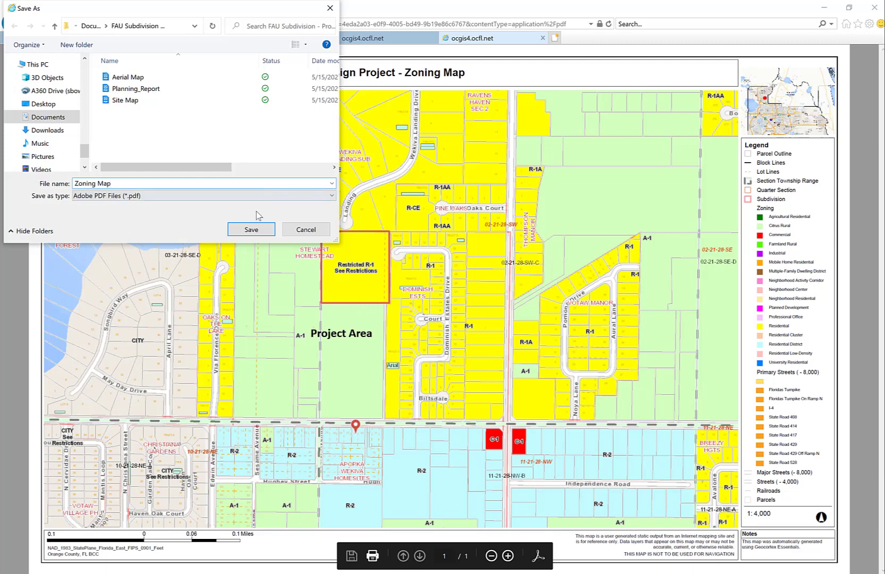
pyautogui.click(249, 230)
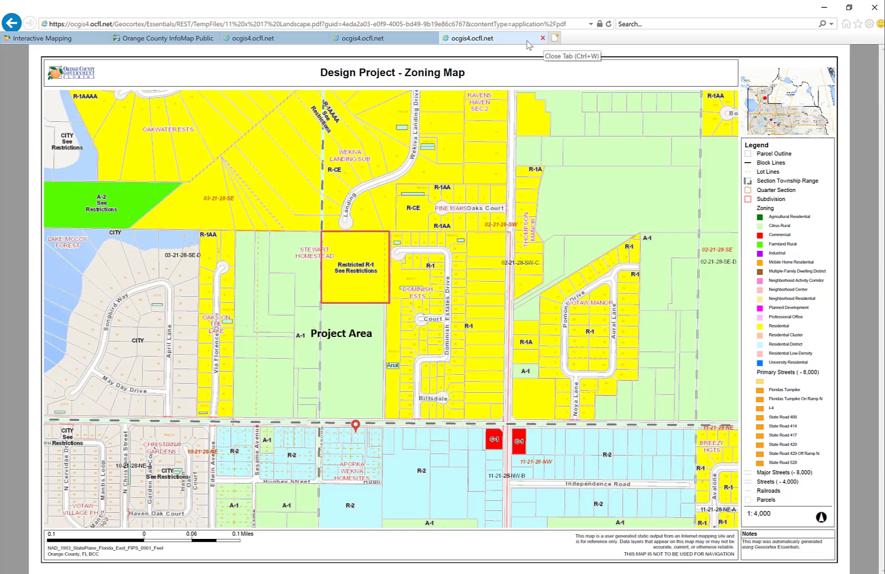
# Step: Return to the InfoMap viewer, close the print settings and collapse the Parcels layers
pyautogui.click(189, 40)
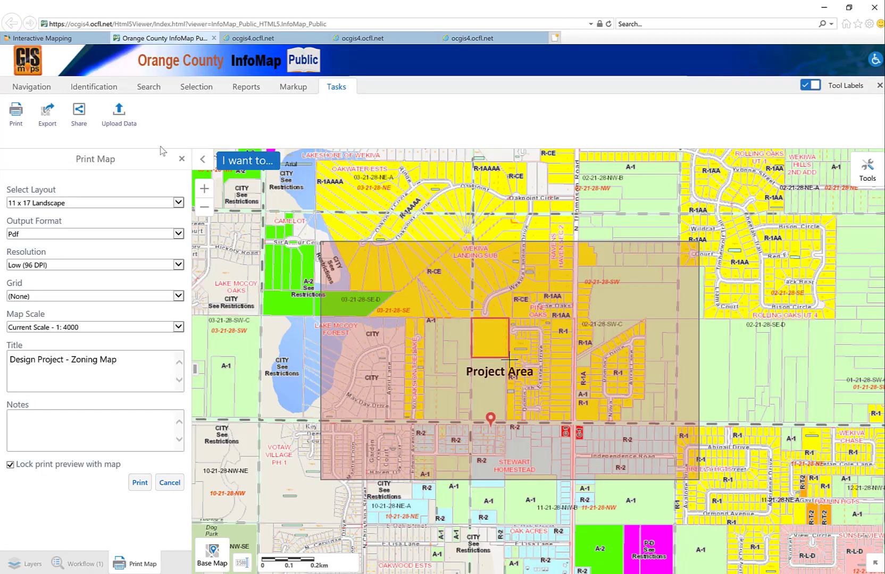
pyautogui.click(182, 160)
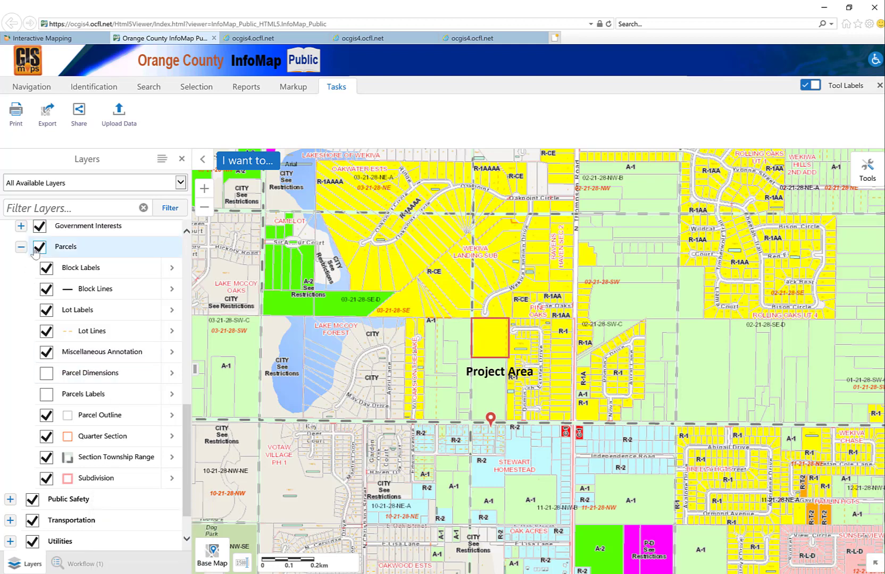
pyautogui.scroll(1, 50, 256)
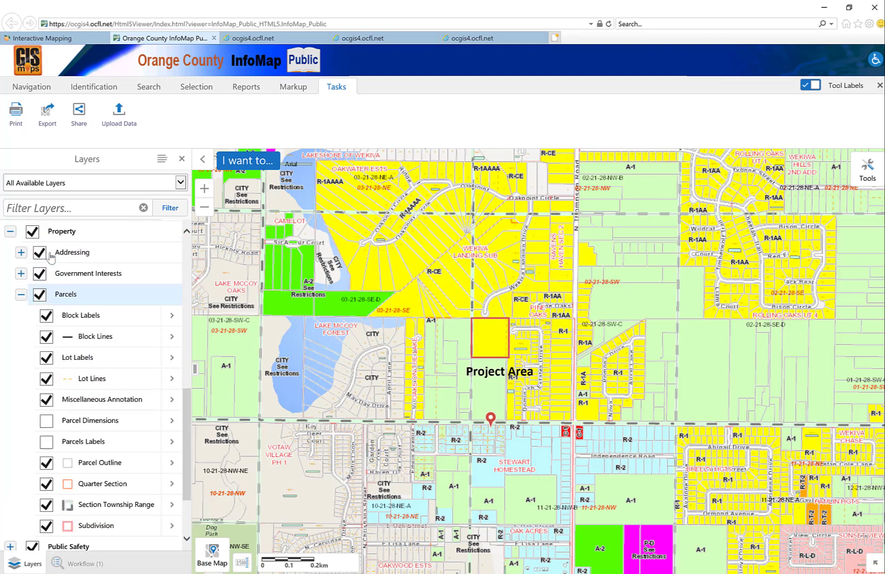
pyautogui.click(21, 299)
# Step: Turn off the Zoning layer under Land Development and collapse the Zoning group, keeping the group itself enabled
pyautogui.scroll(1, 52, 362)
pyautogui.scroll(2, 51, 361)
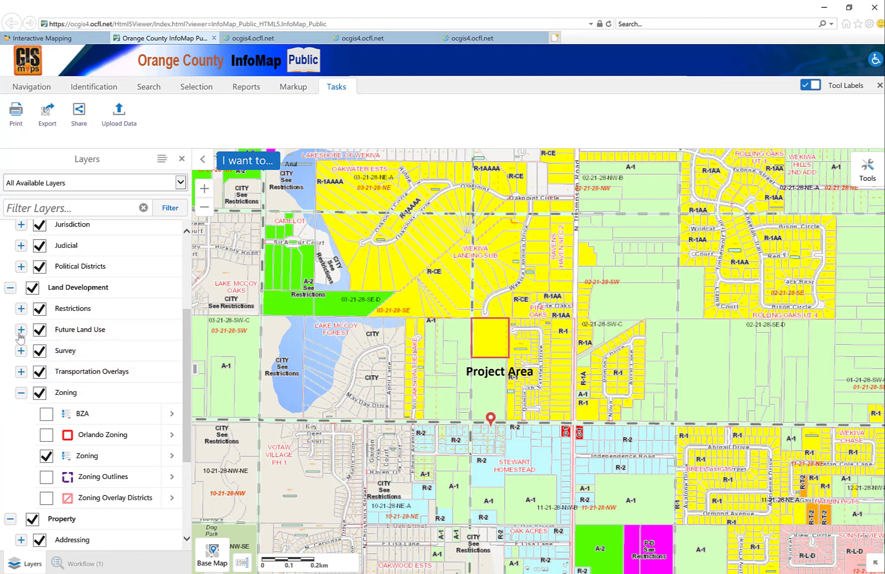
pyautogui.scroll(-2, 40, 423)
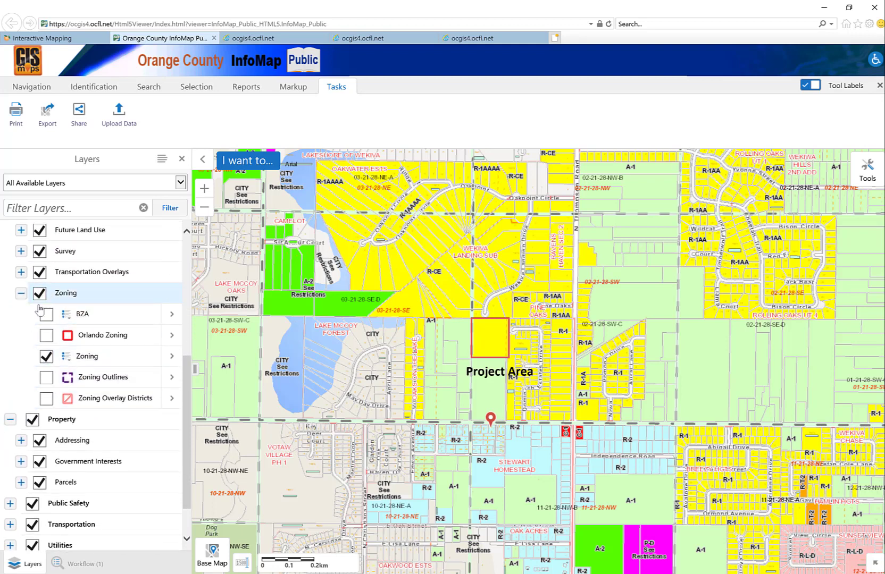
pyautogui.click(46, 357)
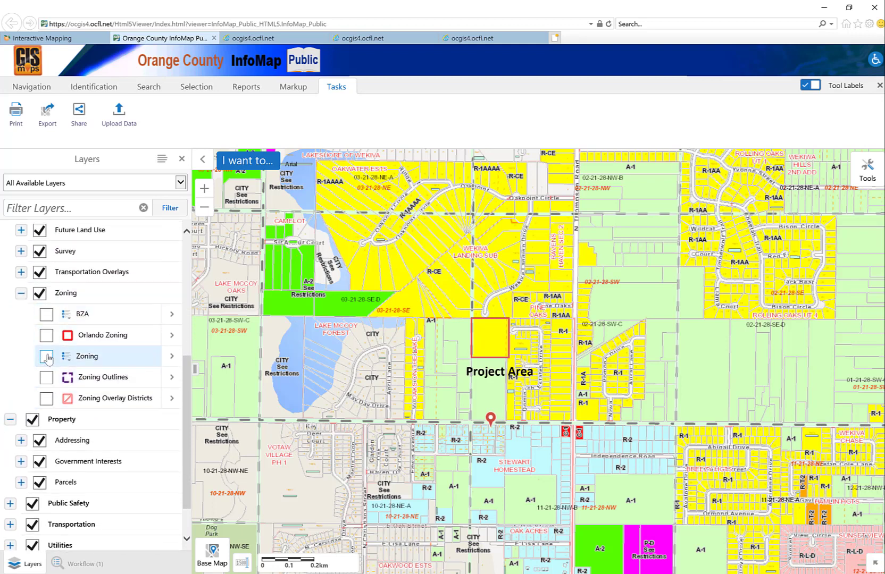
pyautogui.click(39, 293)
pyautogui.click(21, 294)
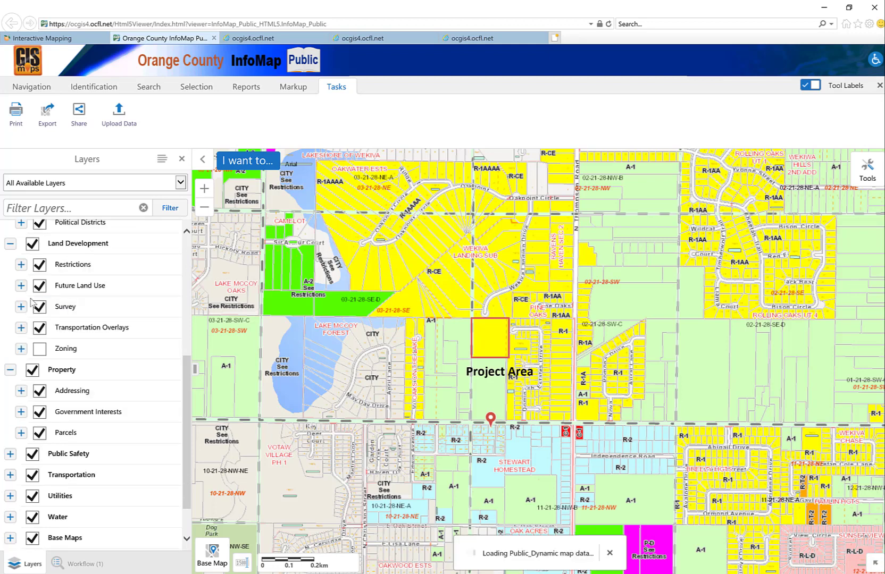
pyautogui.click(40, 349)
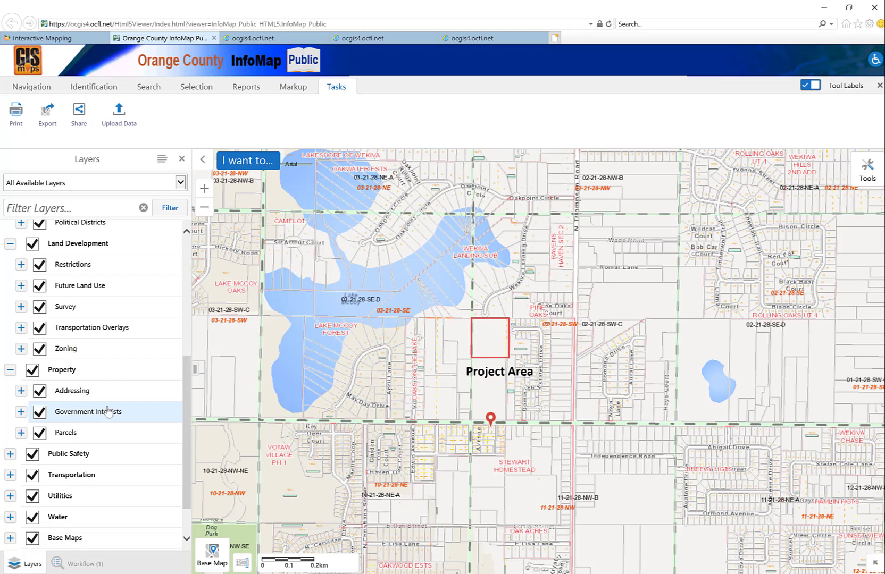
# Step: Expand the Environmental group and turn on the Soils layer around the project area
pyautogui.scroll(4, 112, 362)
pyautogui.scroll(4, 111, 352)
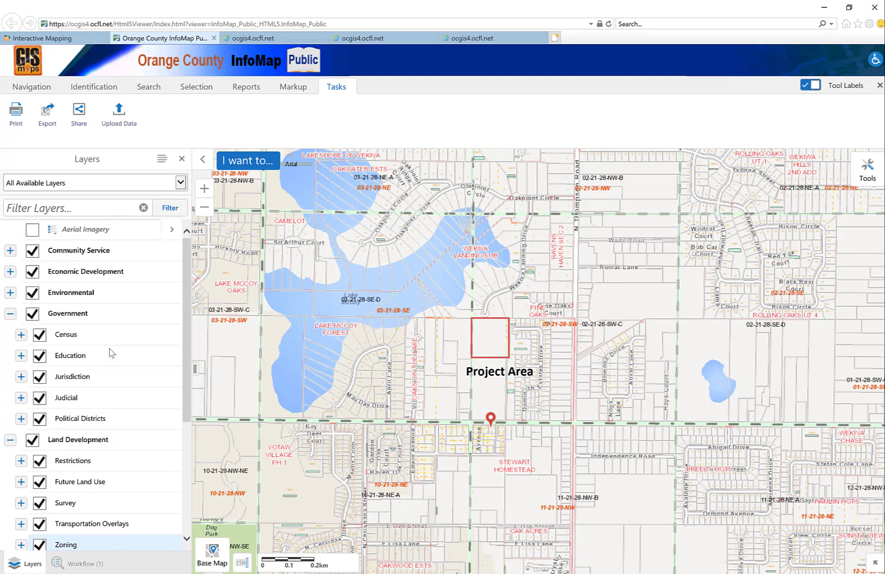
pyautogui.click(10, 293)
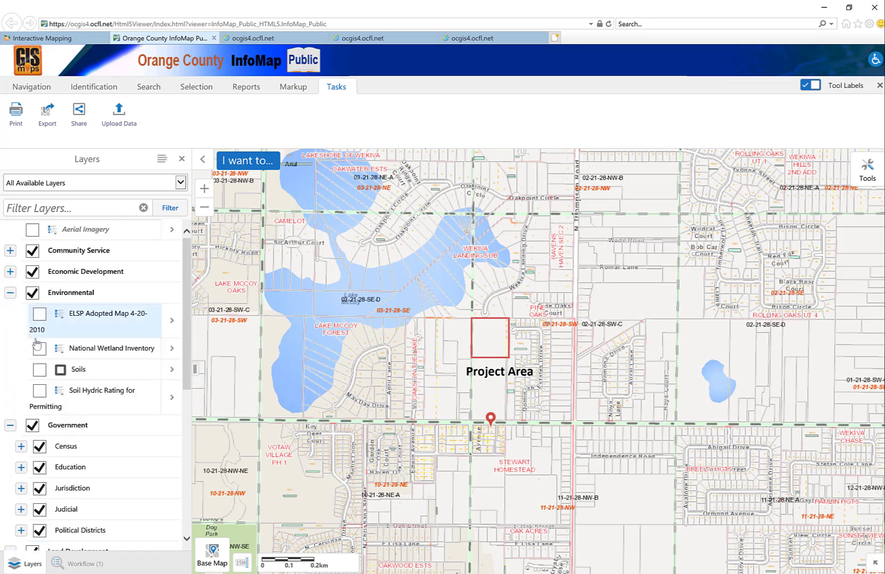
pyautogui.click(41, 371)
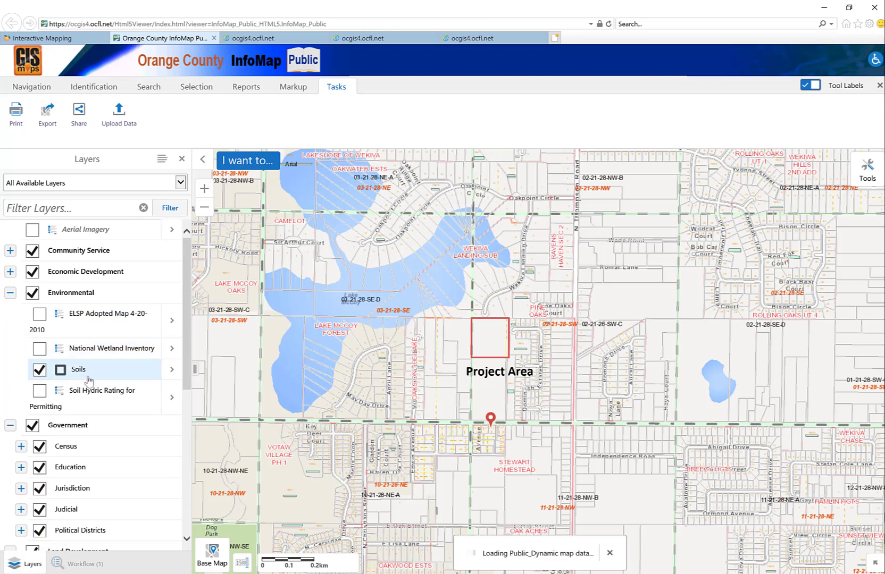
pyautogui.scroll(1, 500, 327)
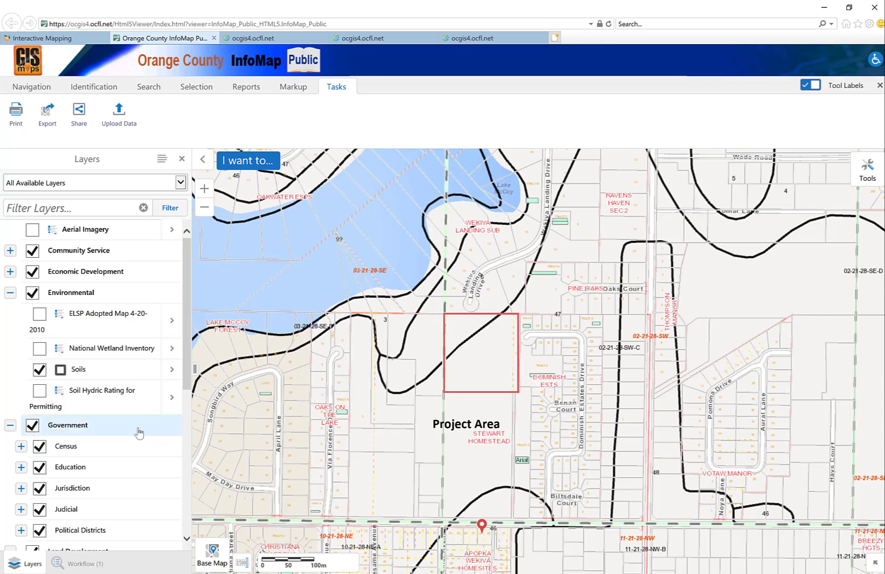
# Step: Turn off the whole Property layer group to remove the parcel lines and labels from the soils map
pyautogui.scroll(-3, 138, 431)
pyautogui.scroll(-5, 136, 431)
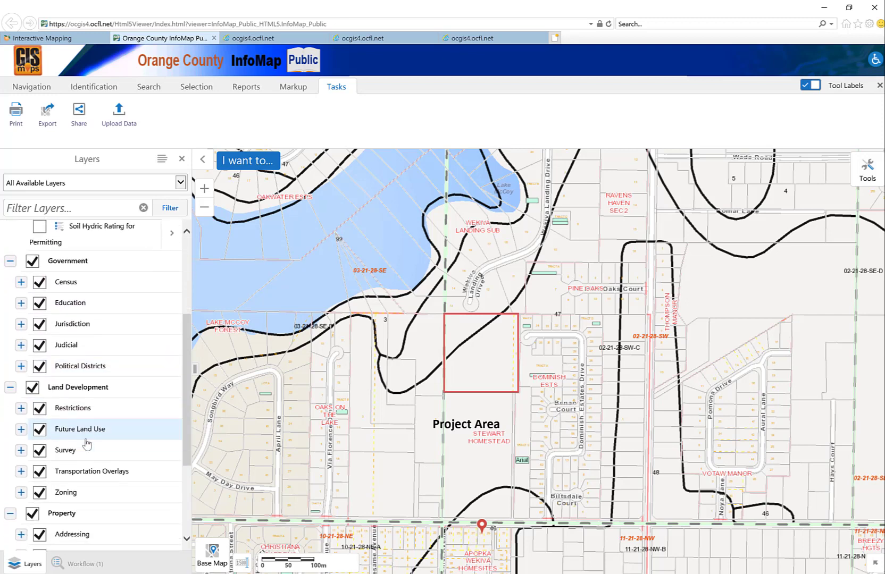
pyautogui.click(33, 431)
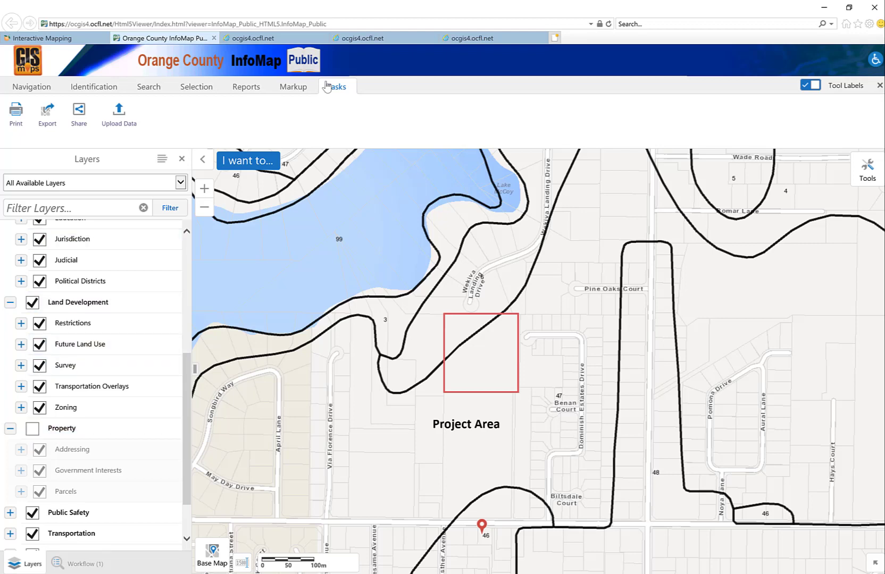
# Step: Open the print settings for the soils map and set the map scale to 1:2,000
pyautogui.click(16, 114)
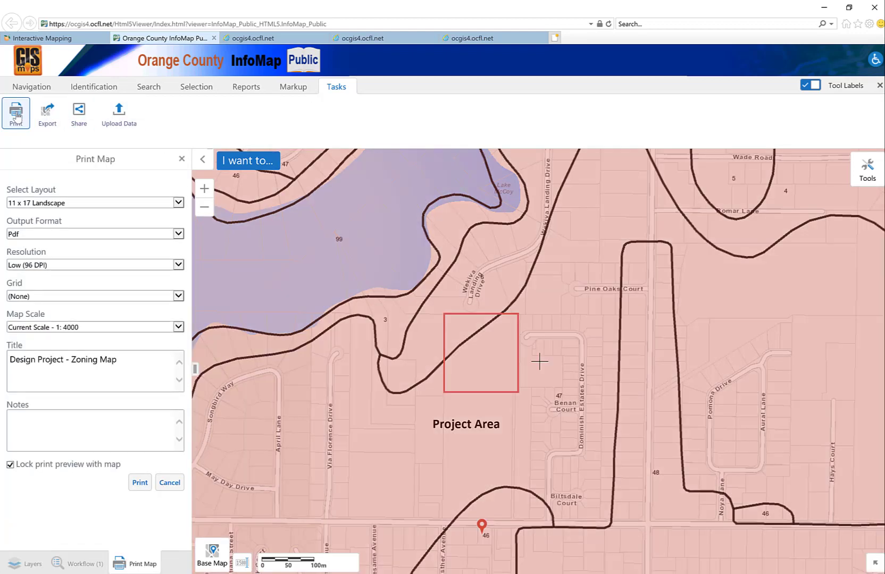
pyautogui.scroll(-1, 532, 381)
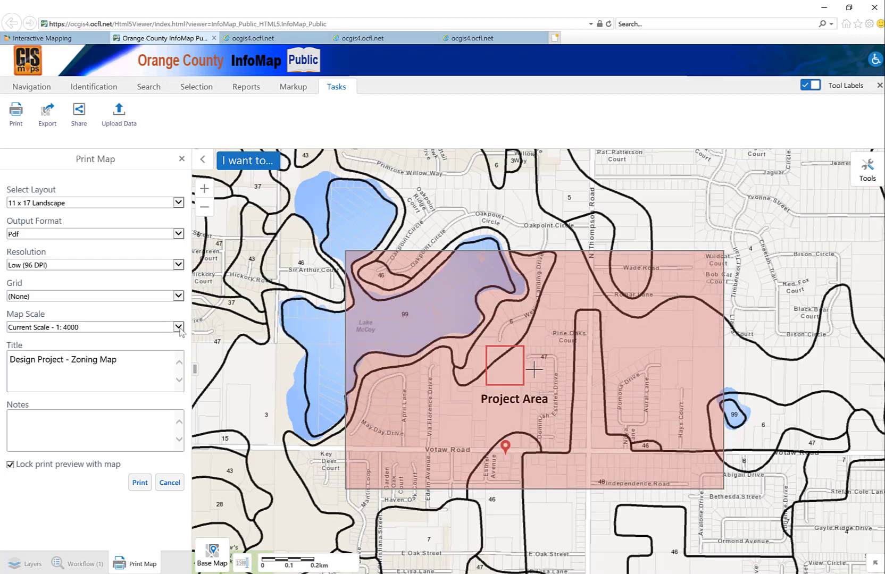
pyautogui.click(179, 327)
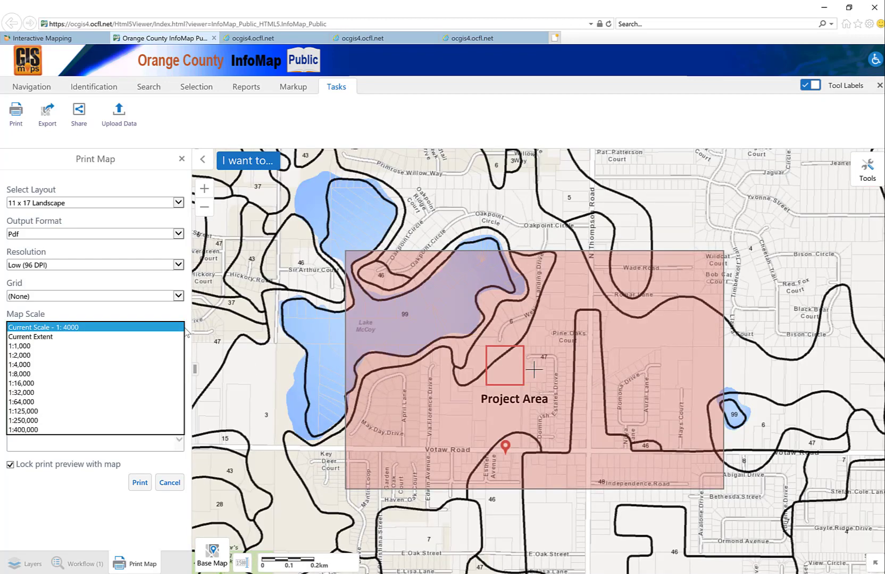
pyautogui.click(58, 358)
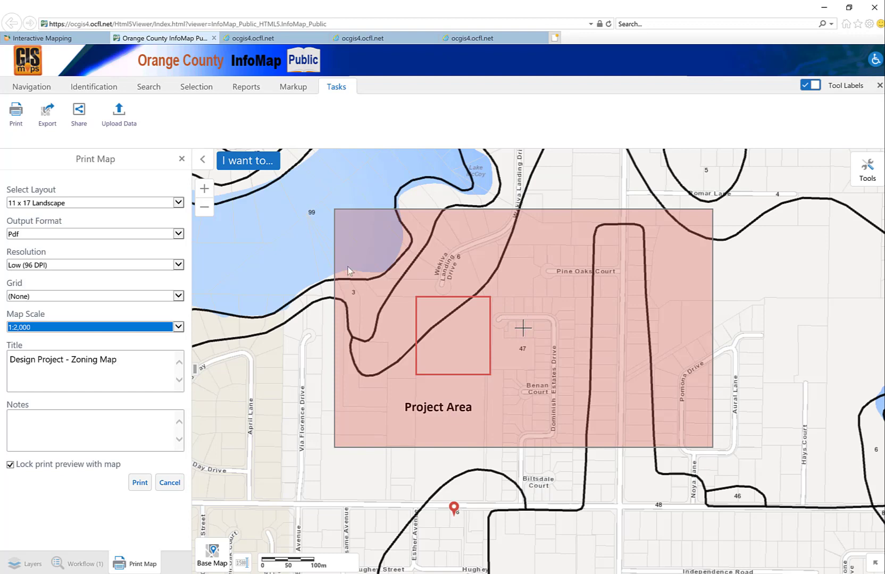
# Step: Set the print layout to 8.5 x 11 Landscape and the resolution to Medium (150 DPI)
pyautogui.click(178, 202)
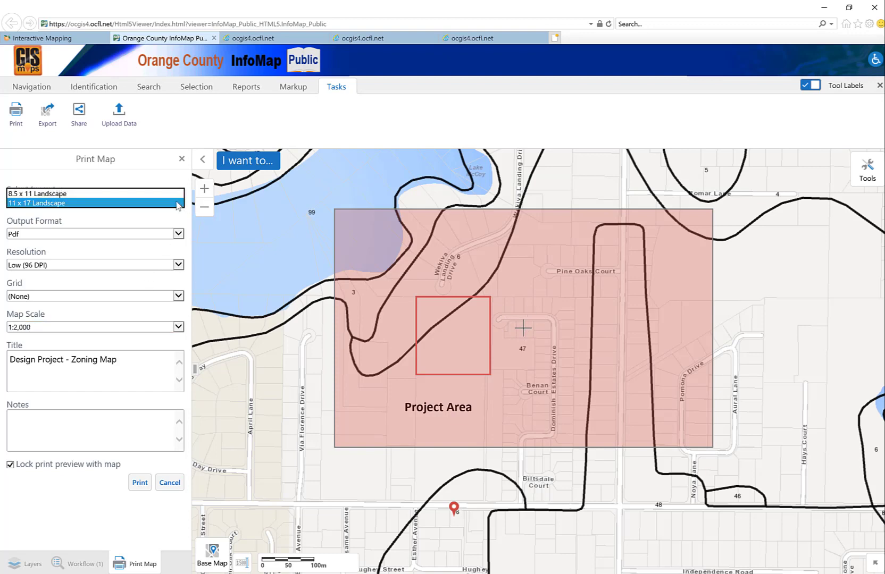
pyautogui.click(142, 193)
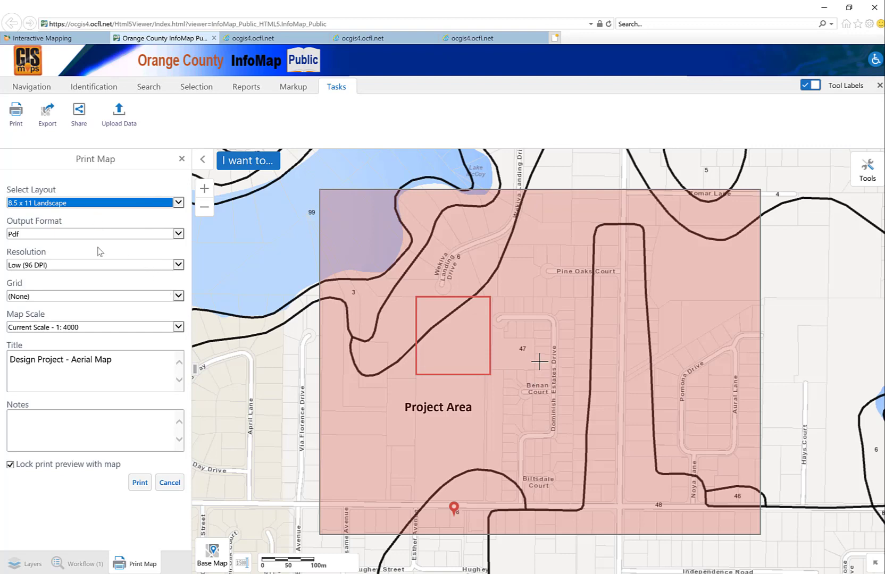
pyautogui.click(72, 269)
pyautogui.click(66, 282)
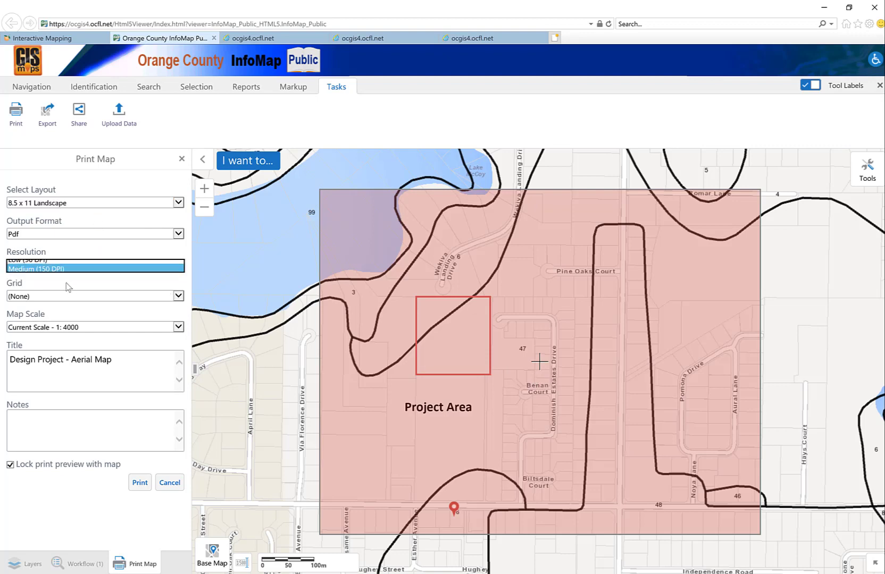
# Step: Title the printout "Design Project - Soil Map" and generate the PDF
pyautogui.doubleClick(85, 360)
pyautogui.write('Sol')
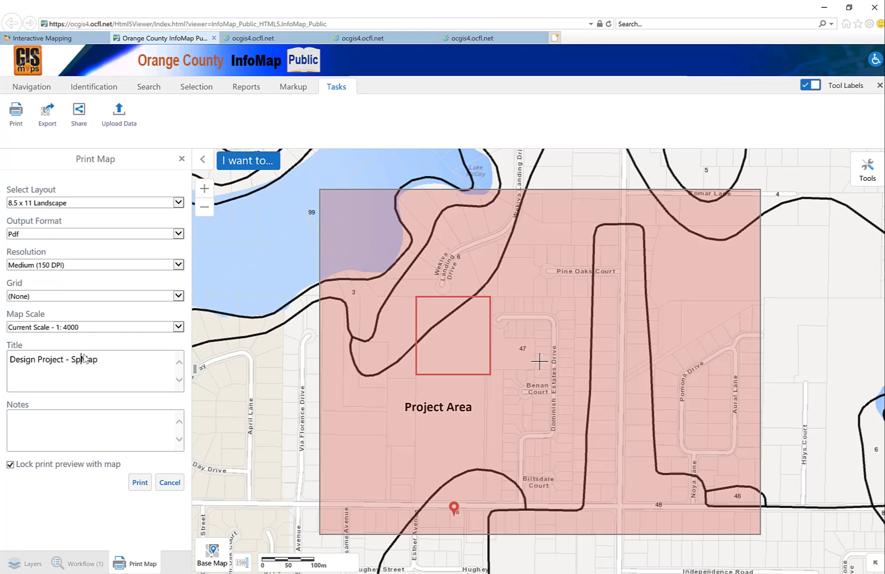
pyautogui.write('il')
pyautogui.click(141, 483)
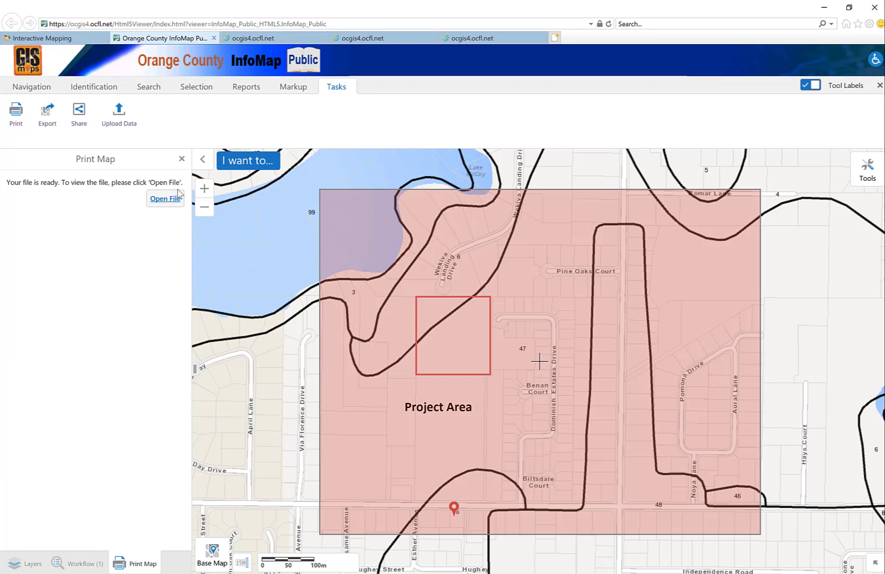
# Step: Open the generated soil map PDF and save it in the project folder as "Soils Map"
pyautogui.click(164, 198)
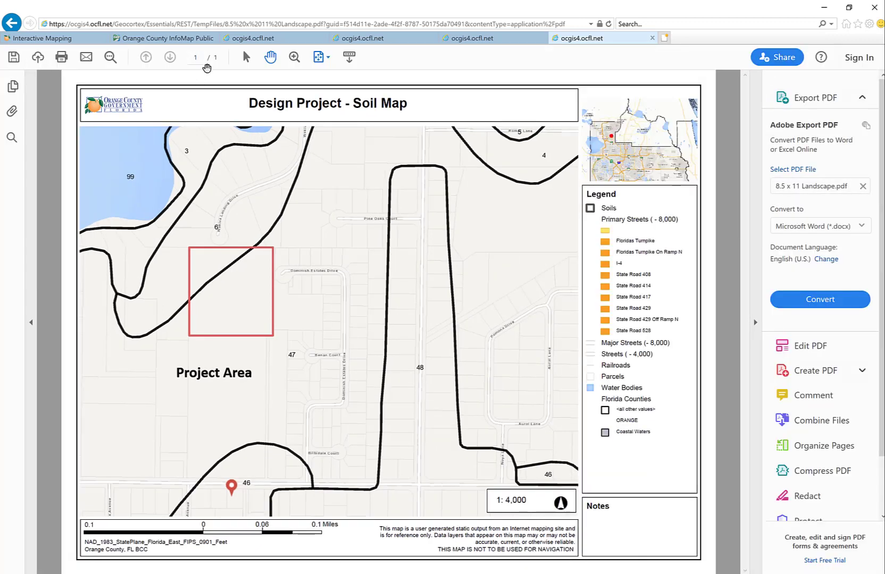
pyautogui.click(13, 57)
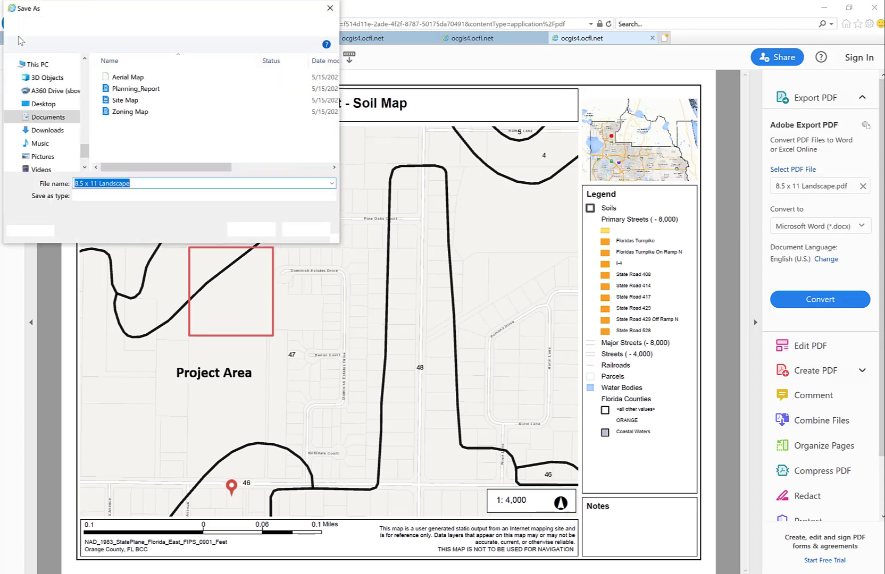
pyautogui.click(133, 112)
pyautogui.doubleClick(100, 182)
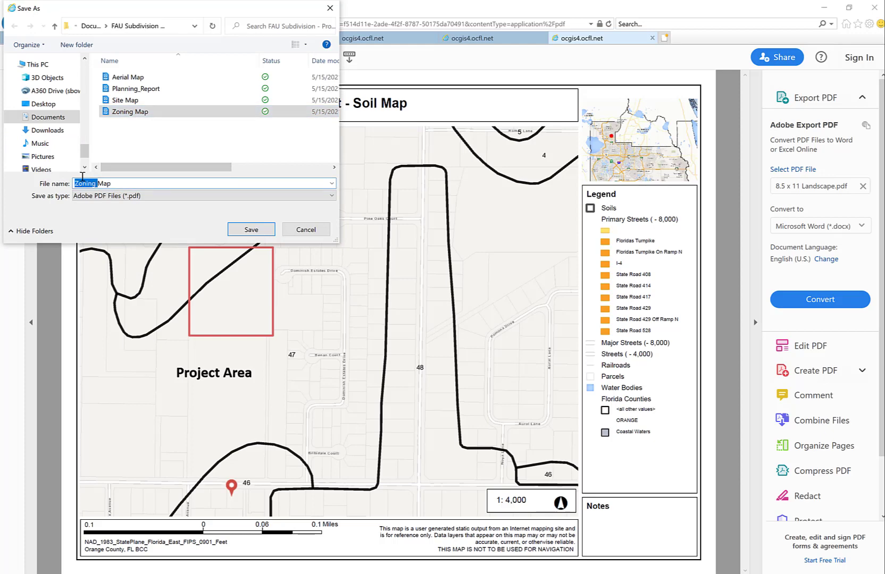
pyautogui.write('Soils')
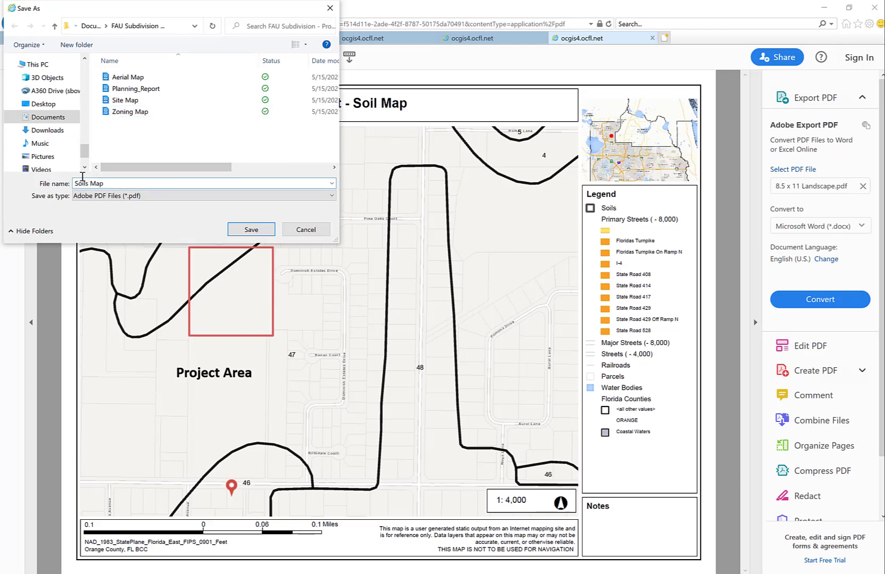
pyautogui.click(252, 230)
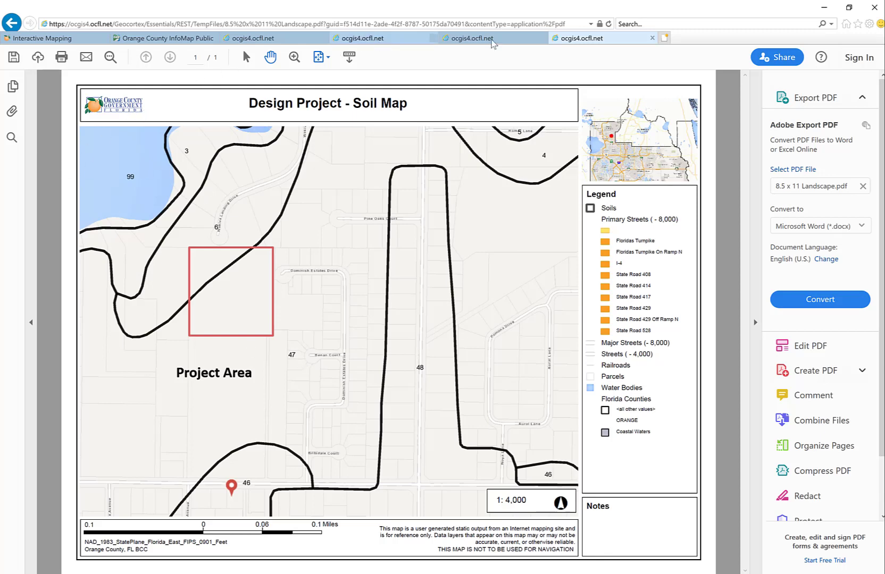
# Step: Close all the generated map PDFs to return to the InfoMap viewer, and close the print settings
pyautogui.click(653, 38)
pyautogui.click(653, 38)
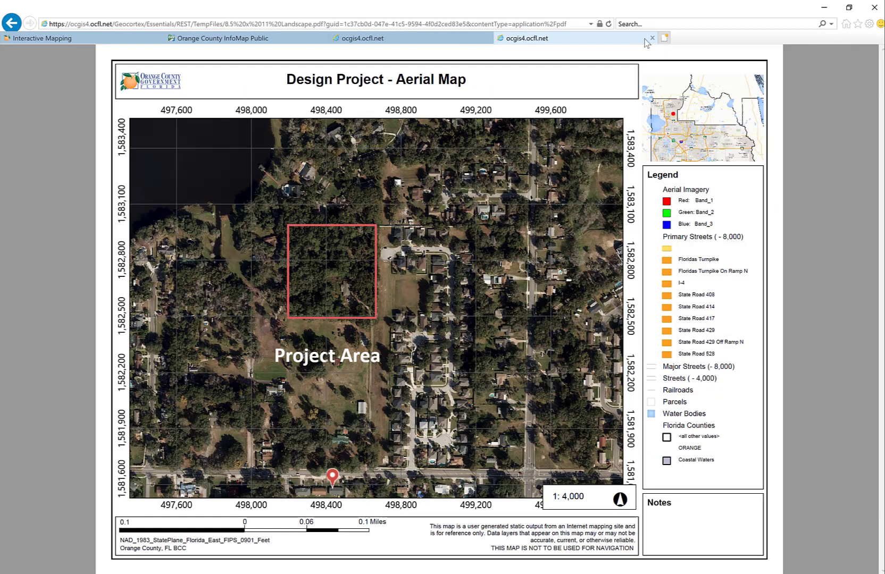
pyautogui.click(653, 39)
pyautogui.click(653, 39)
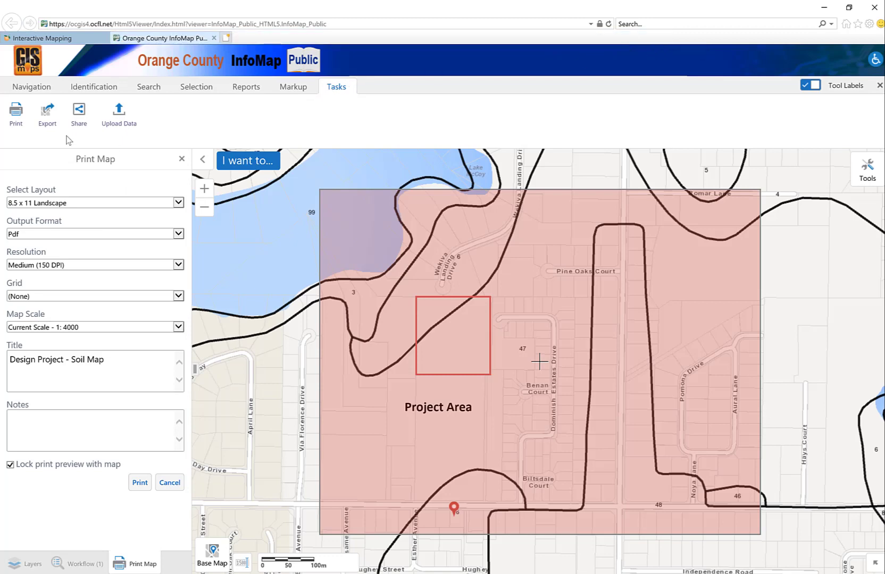
pyautogui.click(180, 159)
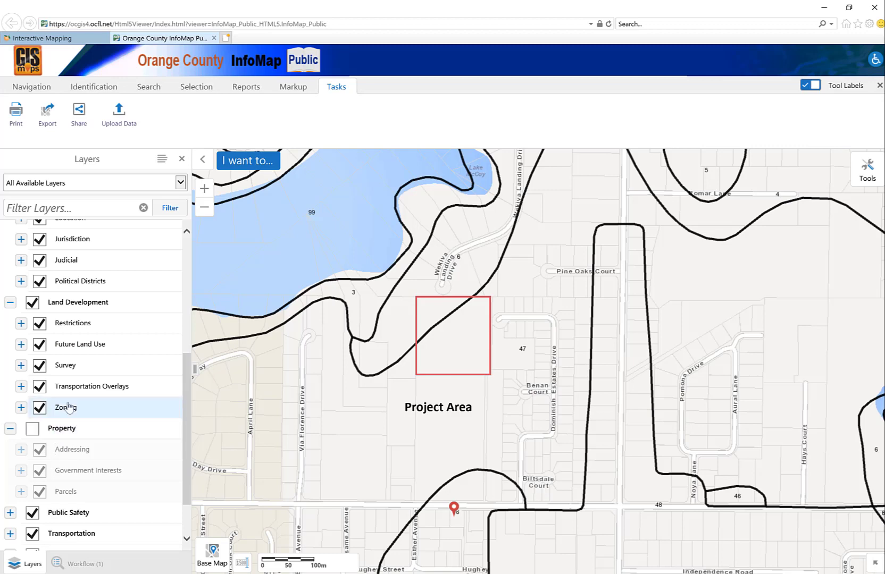
# Step: Turn off the Soils layer and collapse the Environmental group
pyautogui.scroll(3, 73, 393)
pyautogui.scroll(3, 75, 393)
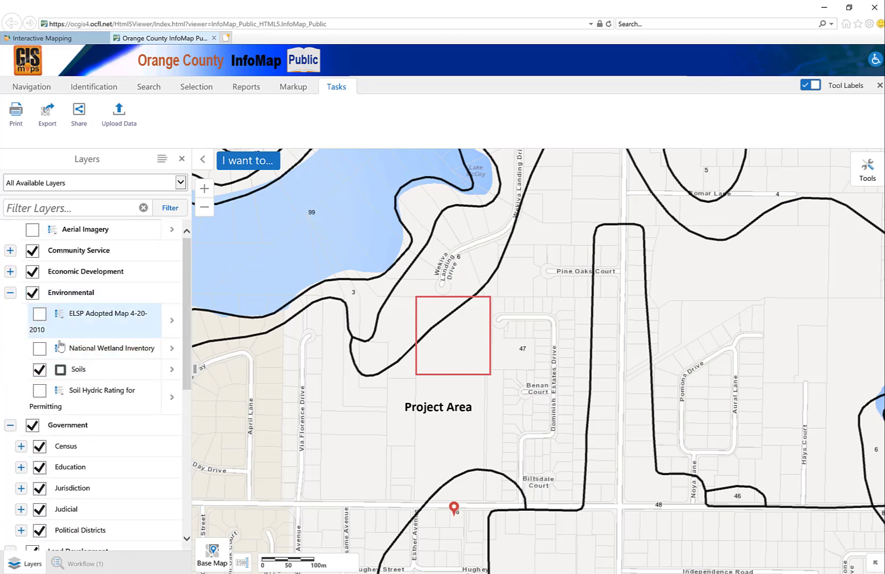
pyautogui.click(39, 370)
pyautogui.click(10, 292)
pyautogui.scroll(-5, 68, 383)
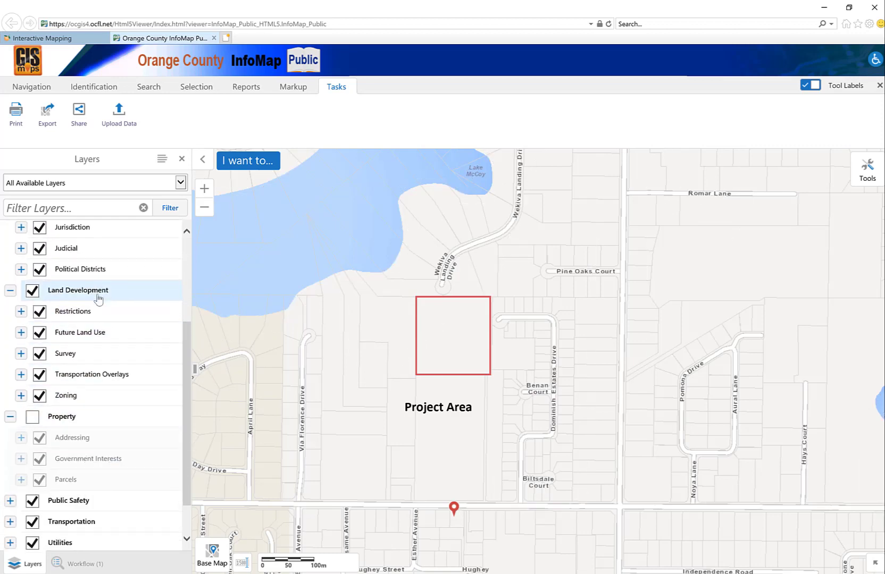
# Step: Expand Future Land Use under Land Development and turn on the Future Land Use and Future Land Use Labels layers
pyautogui.scroll(4, 99, 298)
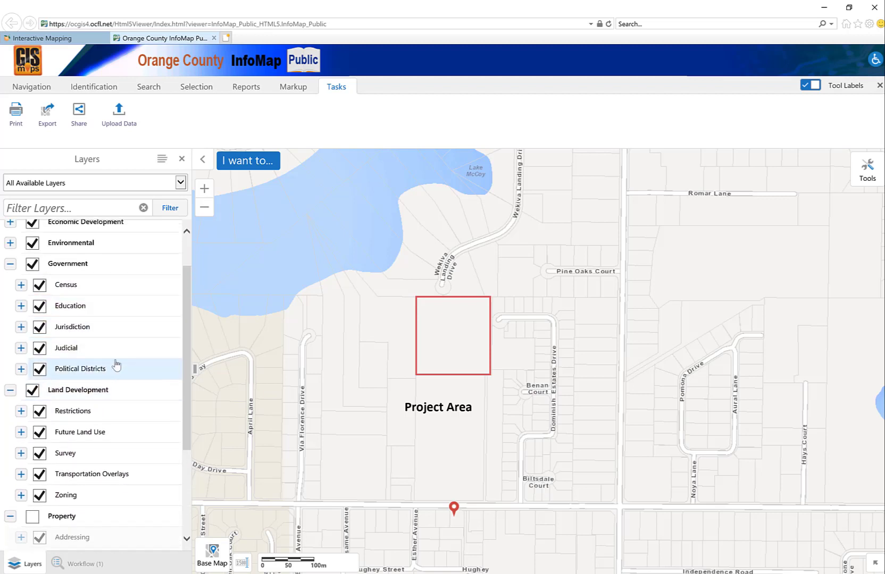
pyautogui.click(19, 433)
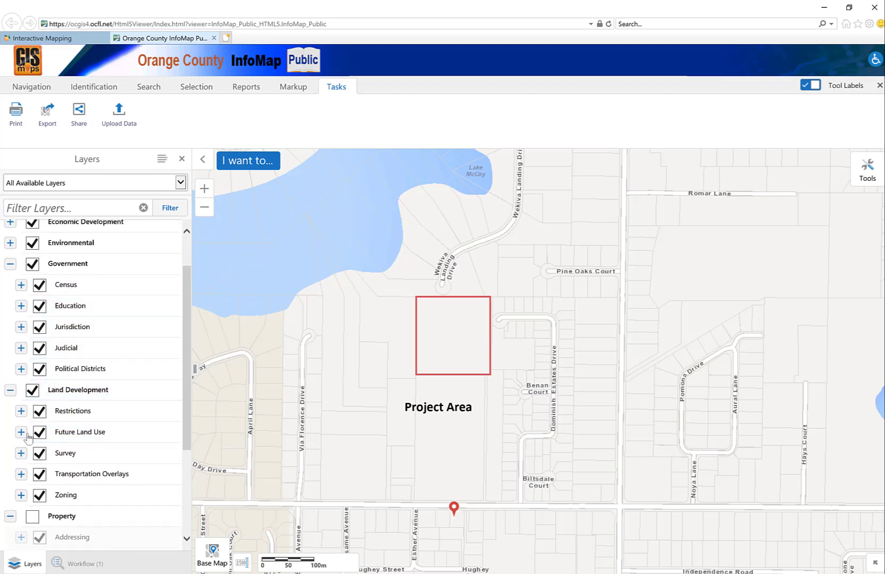
pyautogui.scroll(-1, 64, 482)
pyautogui.scroll(-2, 64, 483)
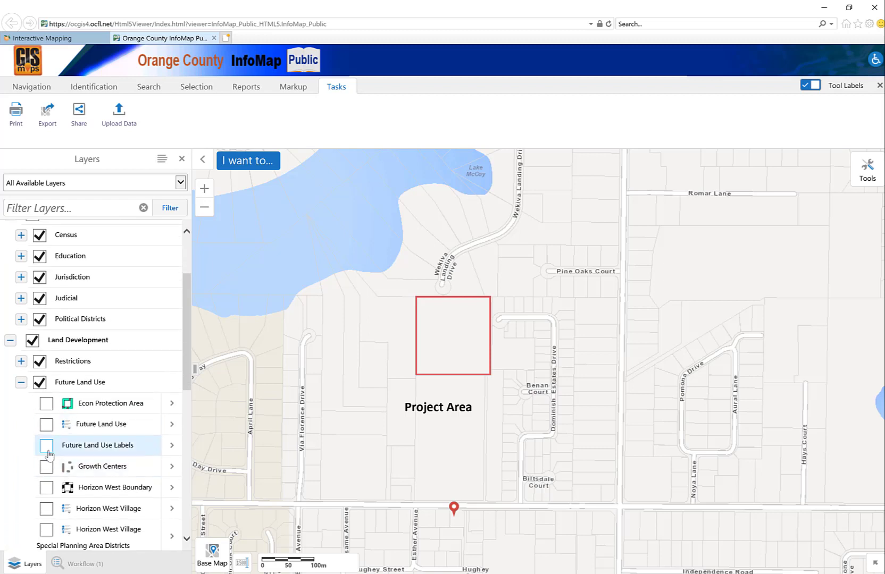
pyautogui.click(46, 451)
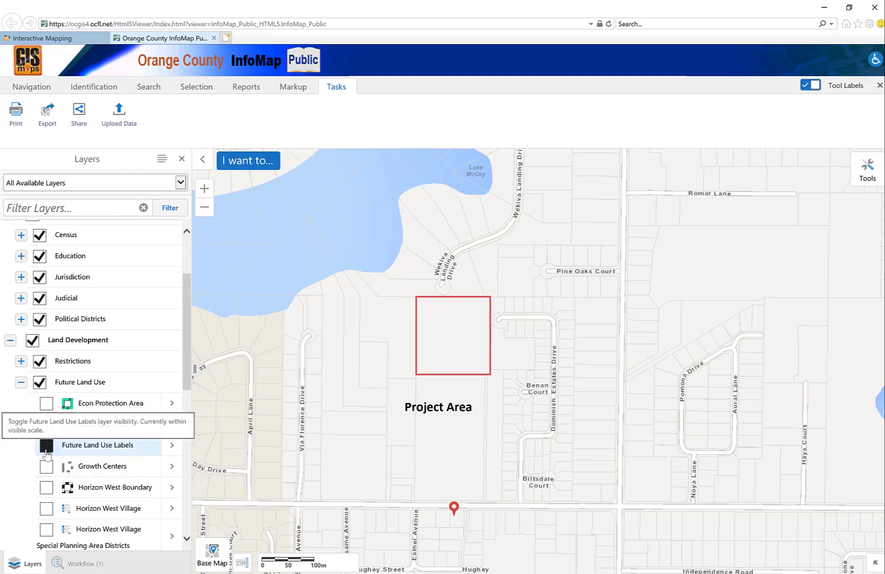
pyautogui.click(47, 428)
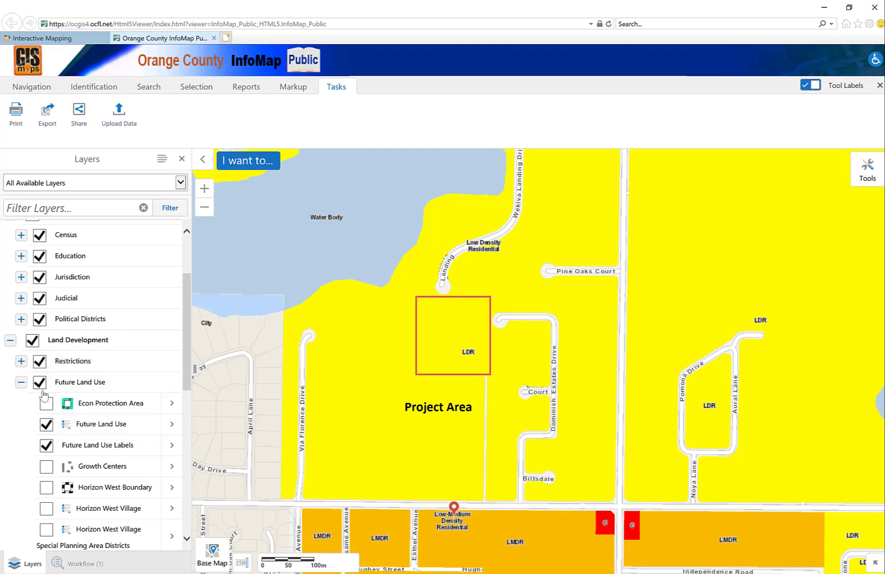
# Step: Turn off the whole Future Land Use group and collapse it
pyautogui.scroll(-1, 53, 394)
pyautogui.scroll(-1, 52, 393)
pyautogui.click(39, 332)
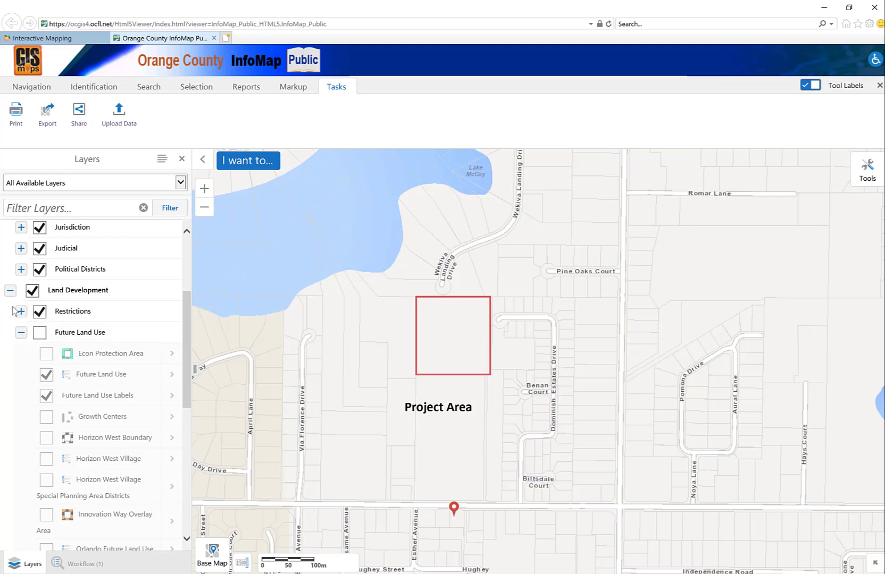
pyautogui.click(20, 335)
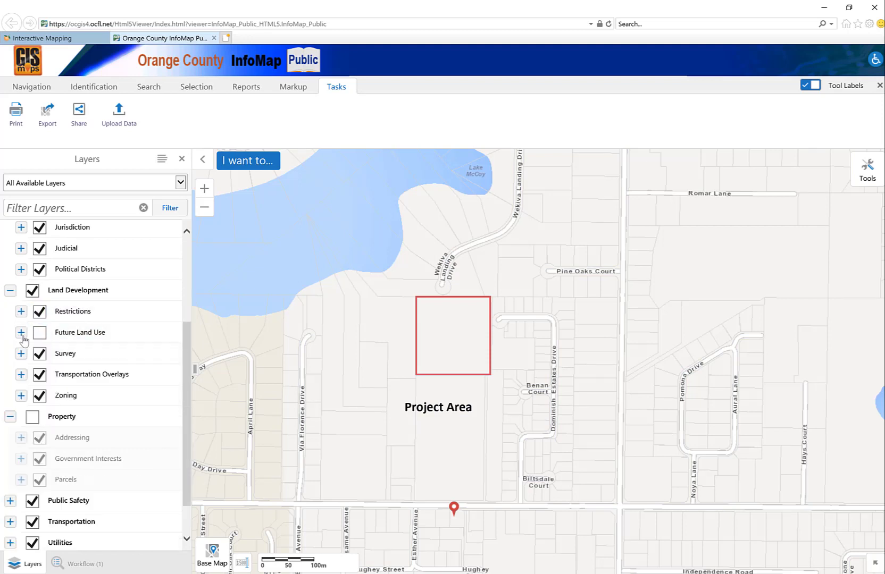
# Step: Expand the Survey group and turn on all its benchmark layers (88 Datum, Second Order, Third Order) and the PLSS annotation, line and points layers
pyautogui.click(51, 359)
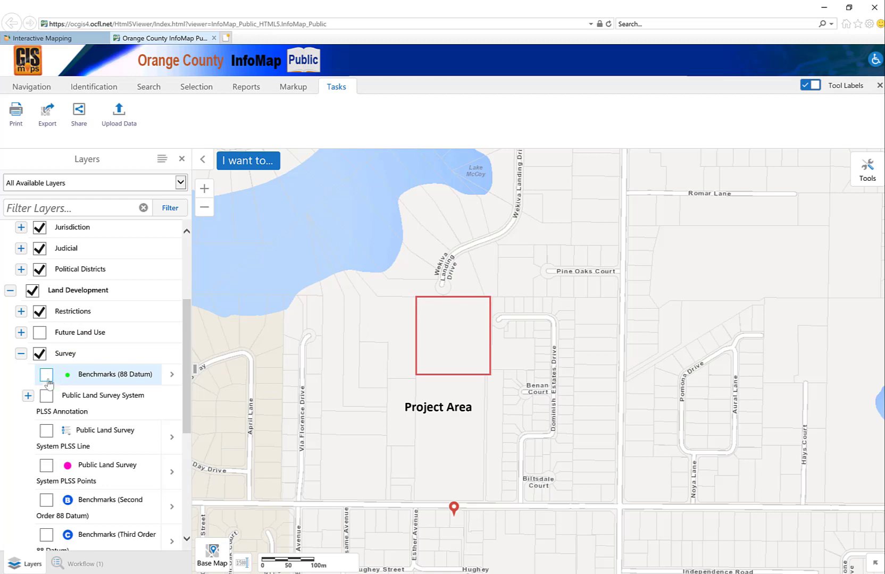
pyautogui.click(46, 375)
pyautogui.click(46, 396)
pyautogui.click(46, 431)
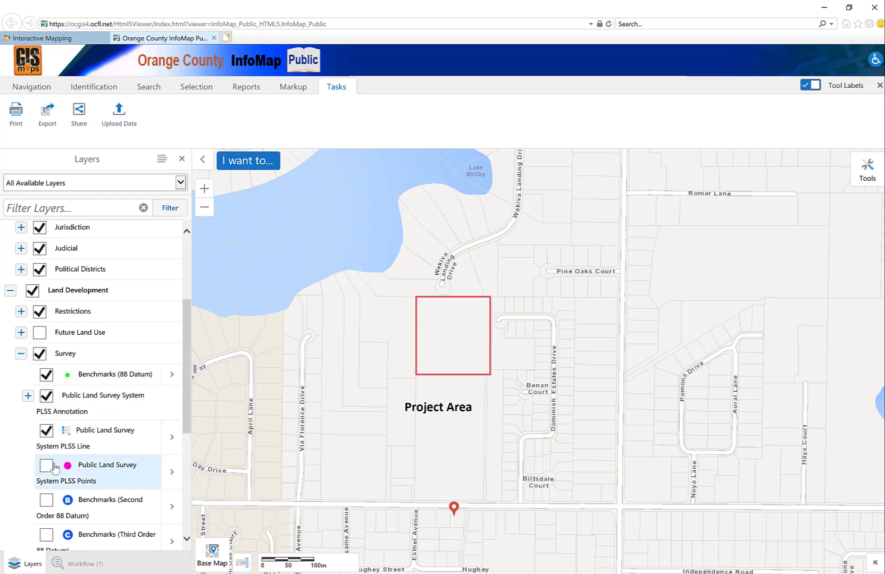
pyautogui.click(46, 467)
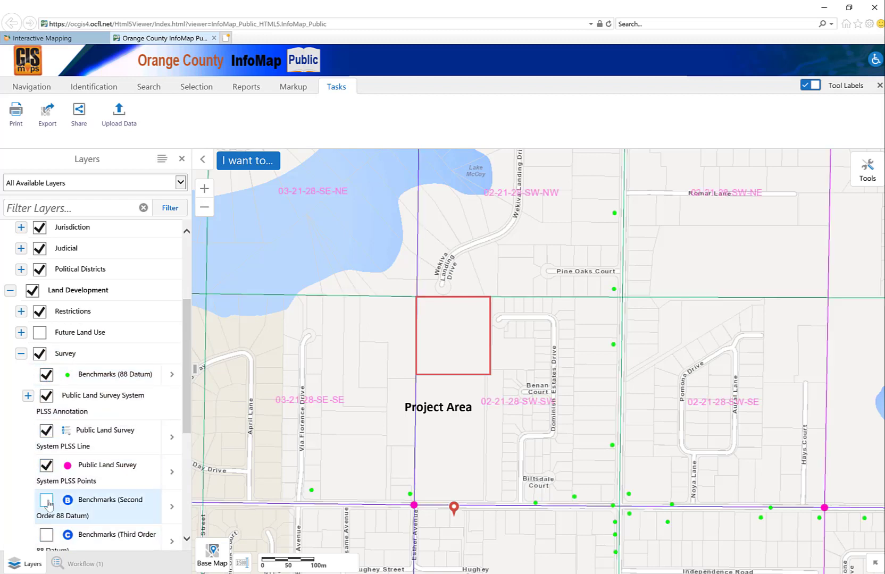
pyautogui.click(46, 501)
pyautogui.scroll(-1, 74, 504)
pyautogui.click(46, 485)
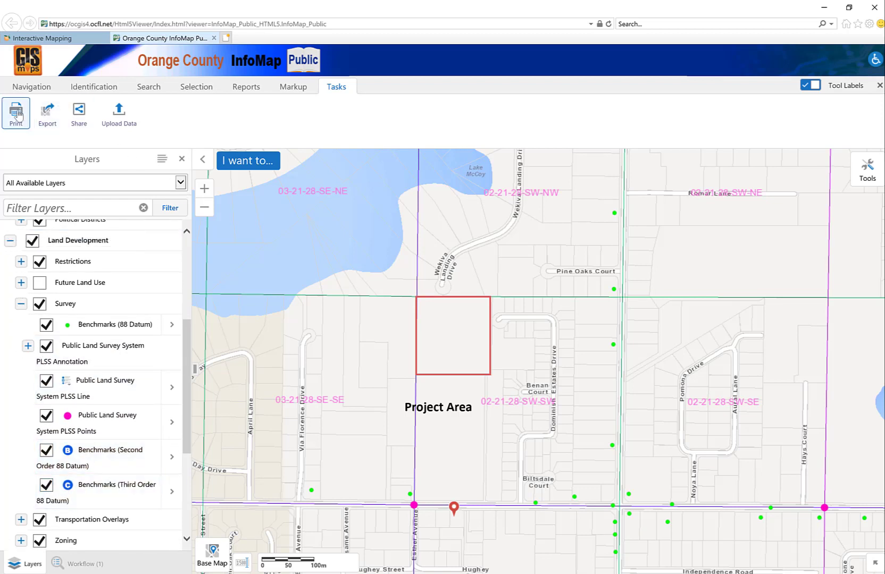
# Step: Query the benchmark points along the road south of the project area for their map information
pyautogui.click(412, 498)
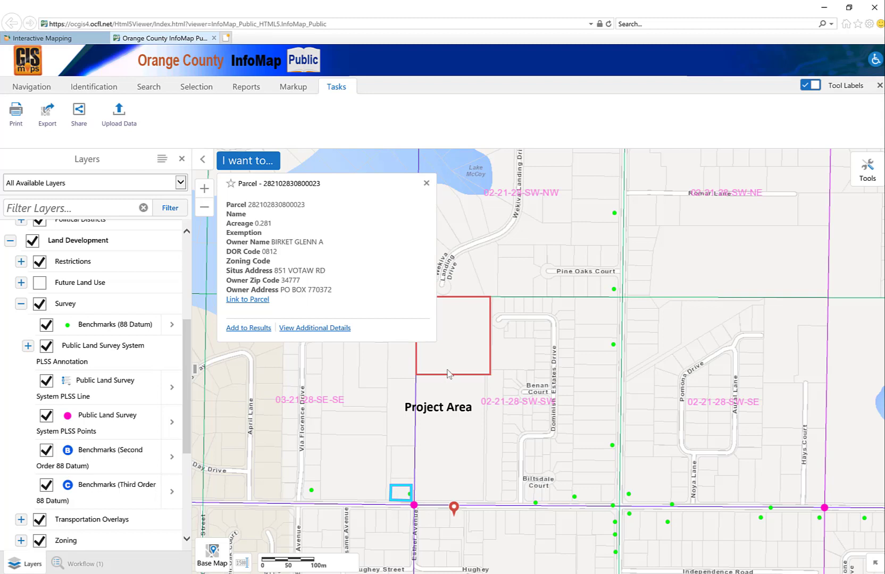
pyautogui.click(426, 183)
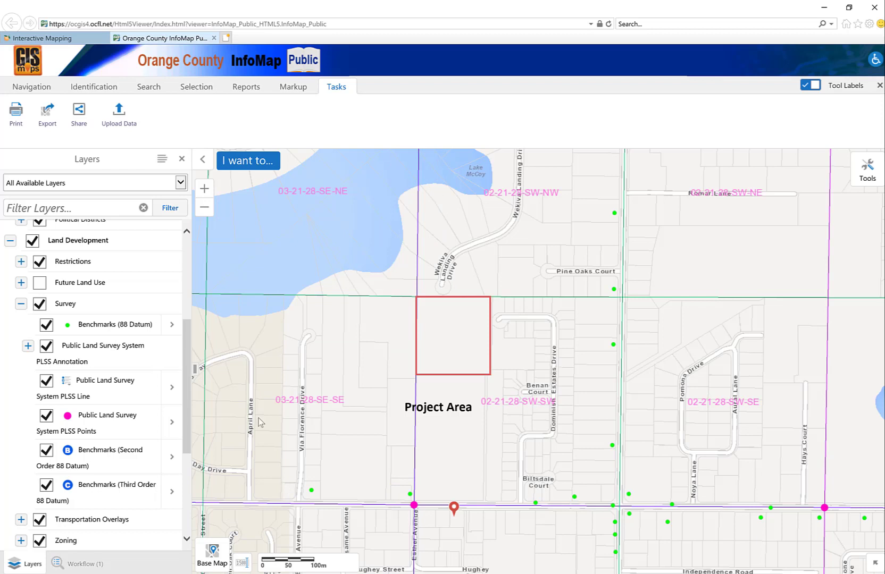
pyautogui.click(410, 497)
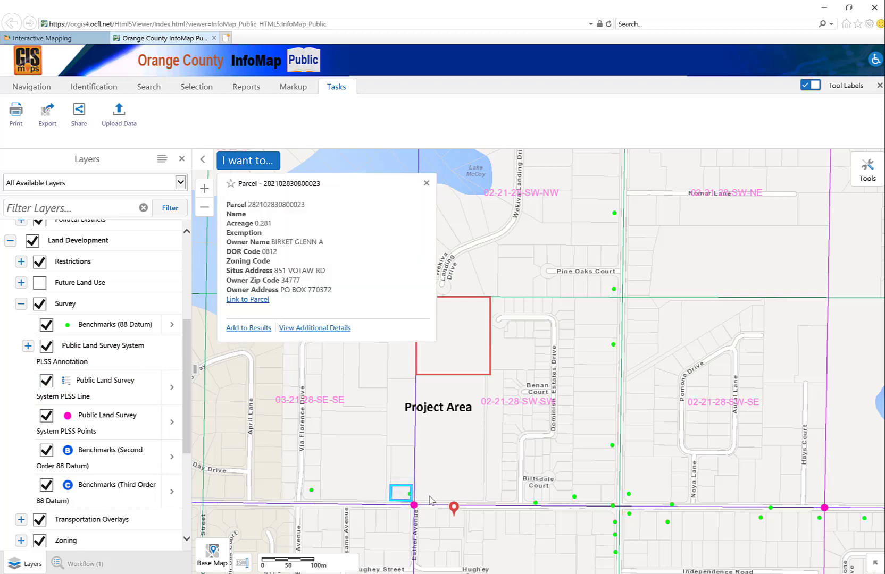
pyautogui.click(536, 507)
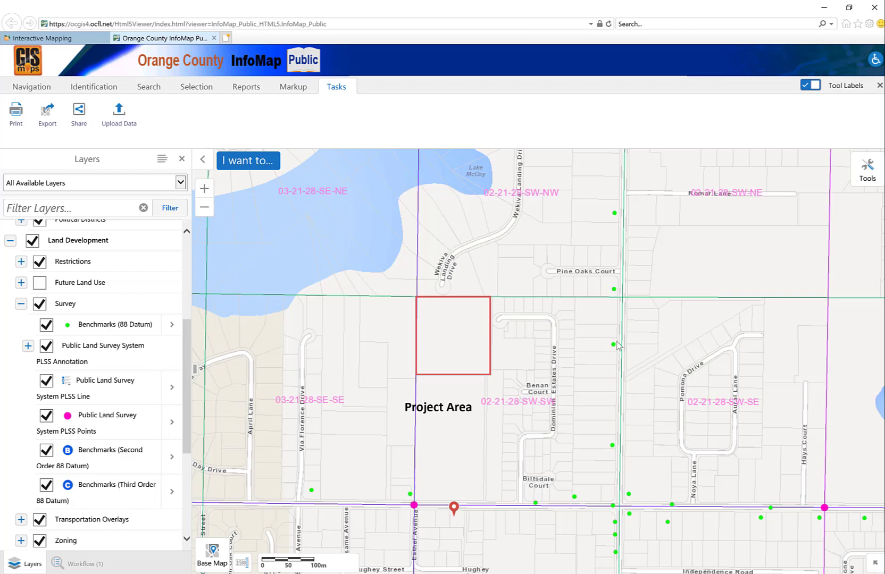
pyautogui.click(410, 497)
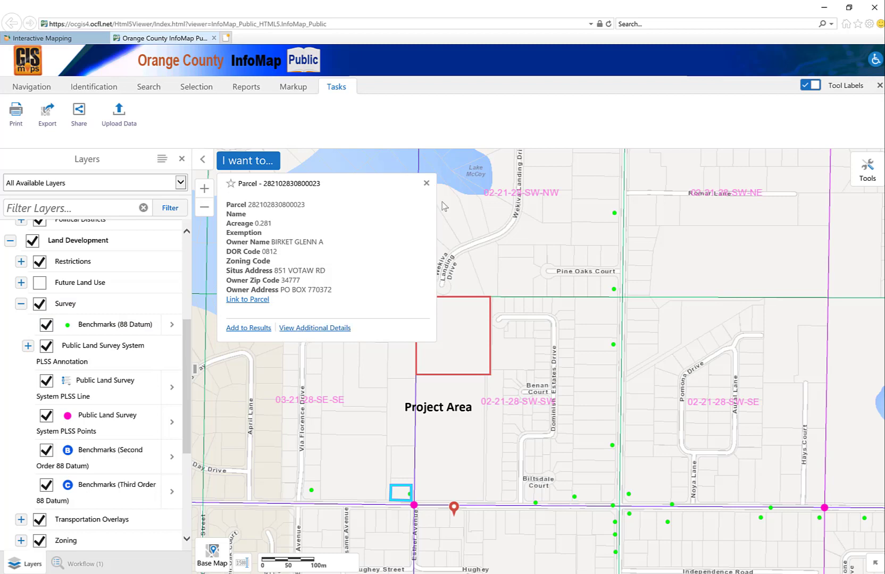
# Step: Find the map data at the benchmark near Votaw Road and Esther Avenue and open its Benchmarks (88 Datum) result
pyautogui.click(426, 184)
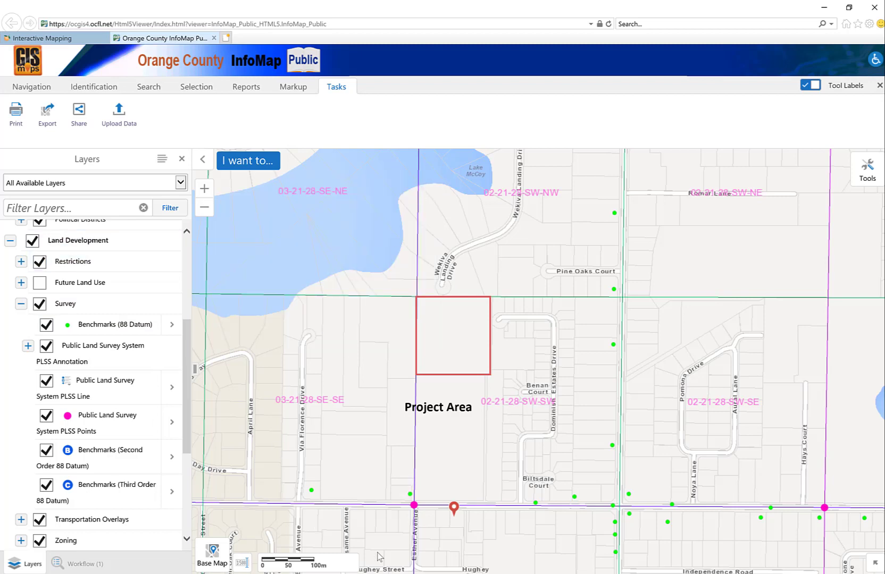
pyautogui.scroll(2, 410, 516)
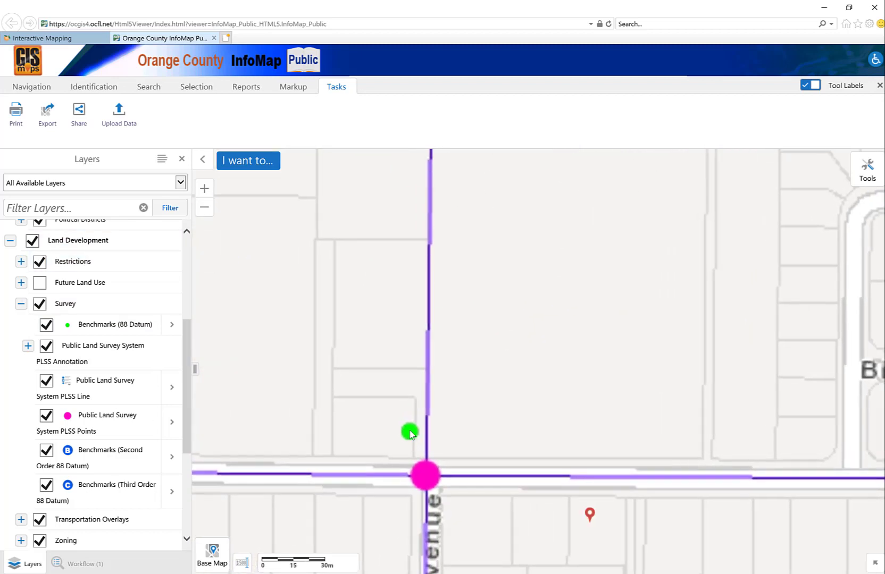
pyautogui.click(414, 435)
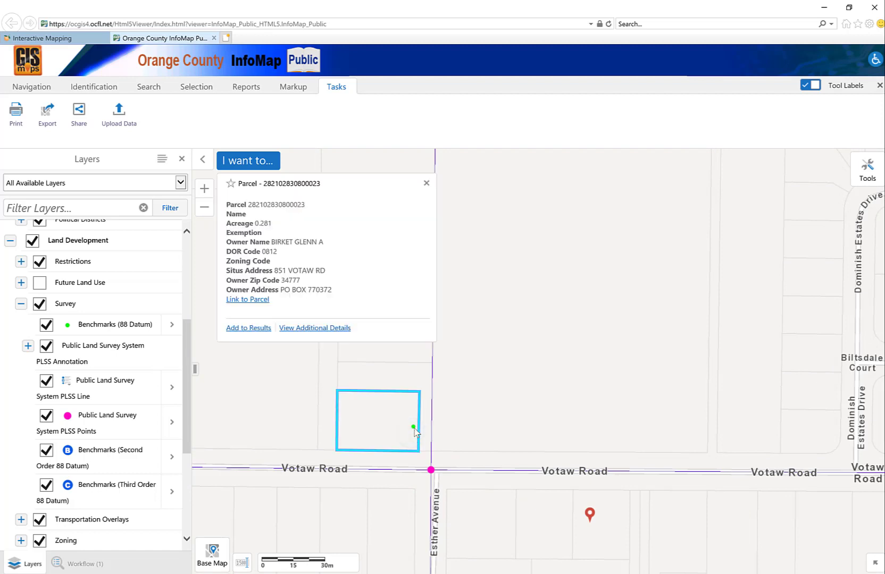
pyautogui.rightClick(414, 429)
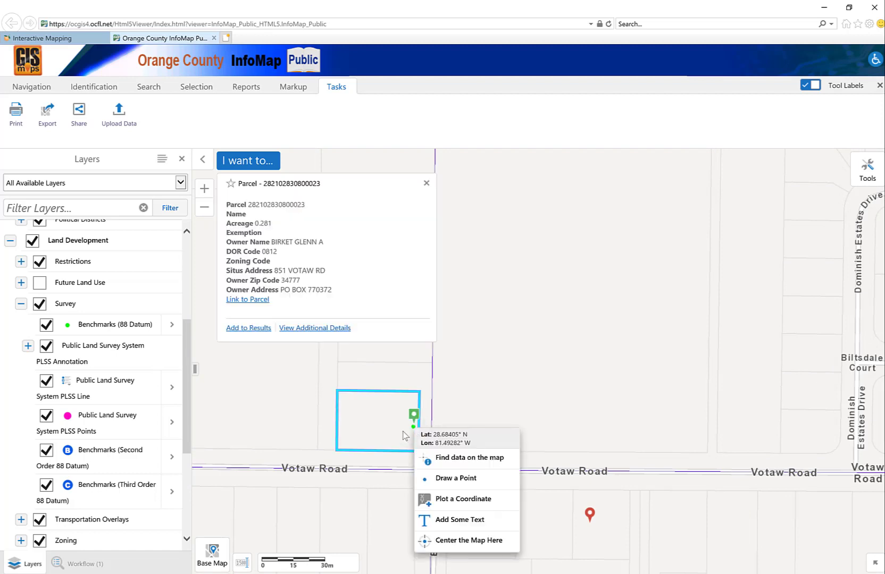
pyautogui.click(483, 460)
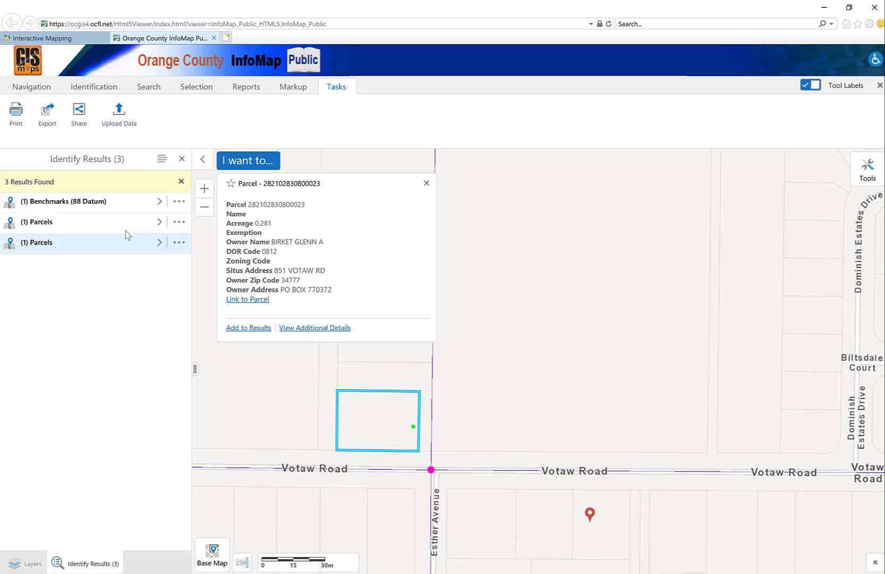
pyautogui.click(109, 203)
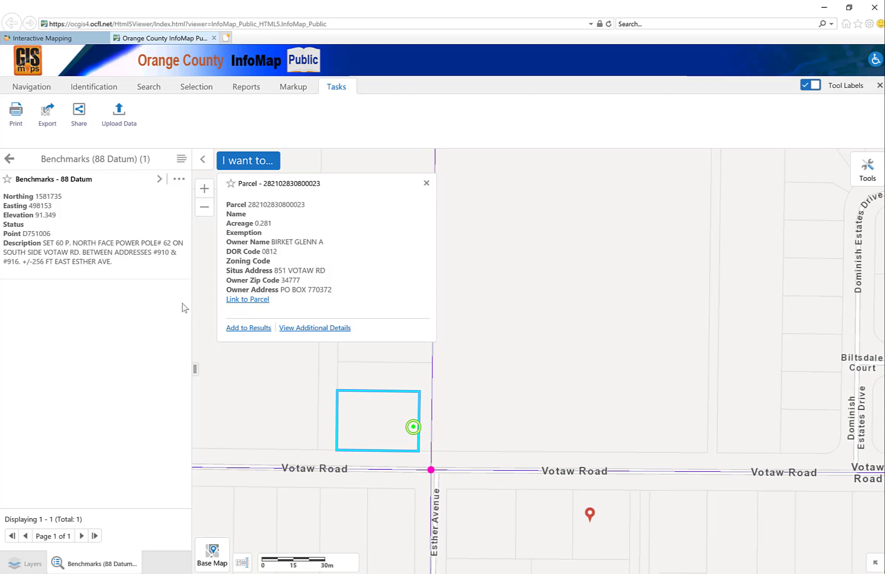
# Step: Examine the benchmark's available feature actions and its location description
pyautogui.click(179, 181)
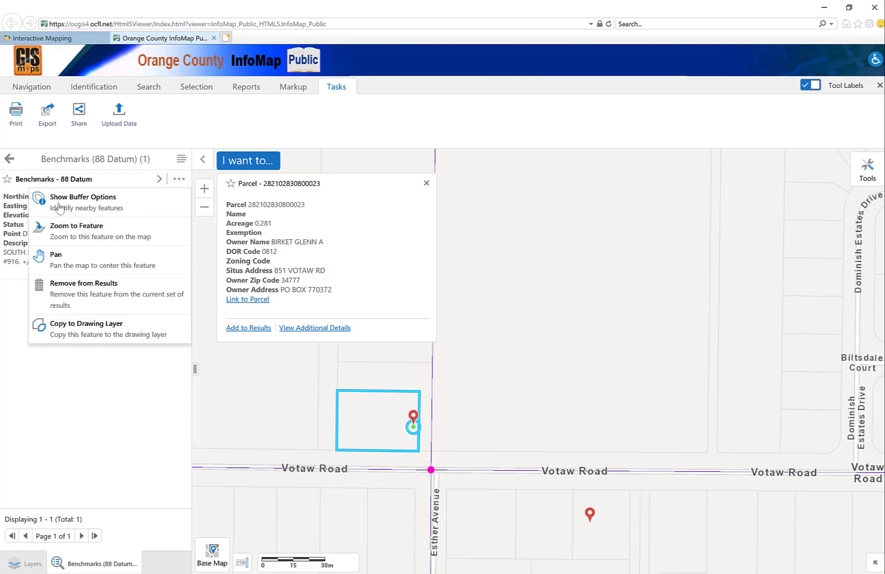
pyautogui.click(179, 179)
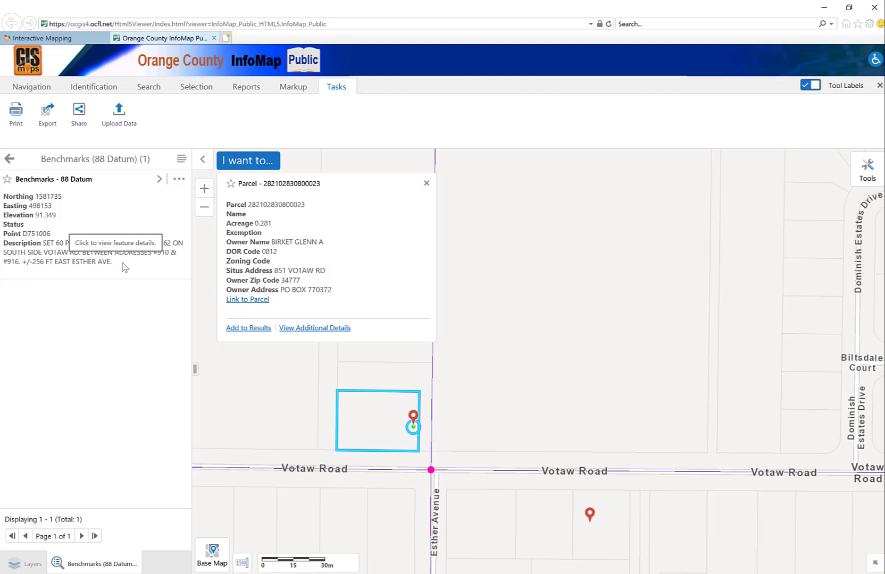
pyautogui.moveTo(124, 266); pyautogui.dragTo(67, 252)
pyautogui.click(94, 318)
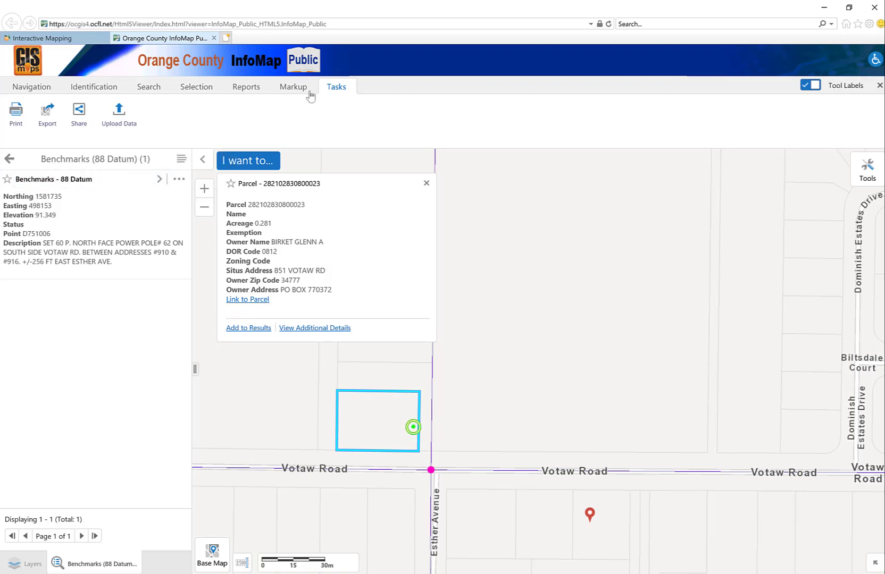
# Step: Start a map print and change its title to "Design Project - Benchmark Map"
pyautogui.click(16, 112)
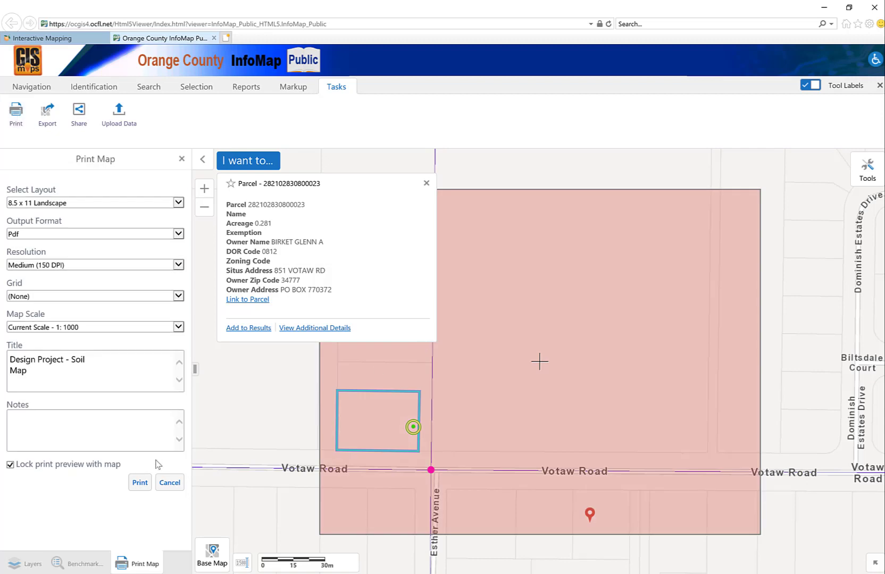
pyautogui.press('Delete')
pyautogui.doubleClick(80, 360)
pyautogui.click(80, 360)
pyautogui.press('BackSpace')
pyautogui.press('BackSpace')
pyautogui.press('BackSpace')
pyautogui.write('Ben')
pyautogui.write('chmark')
pyautogui.press('Delete')
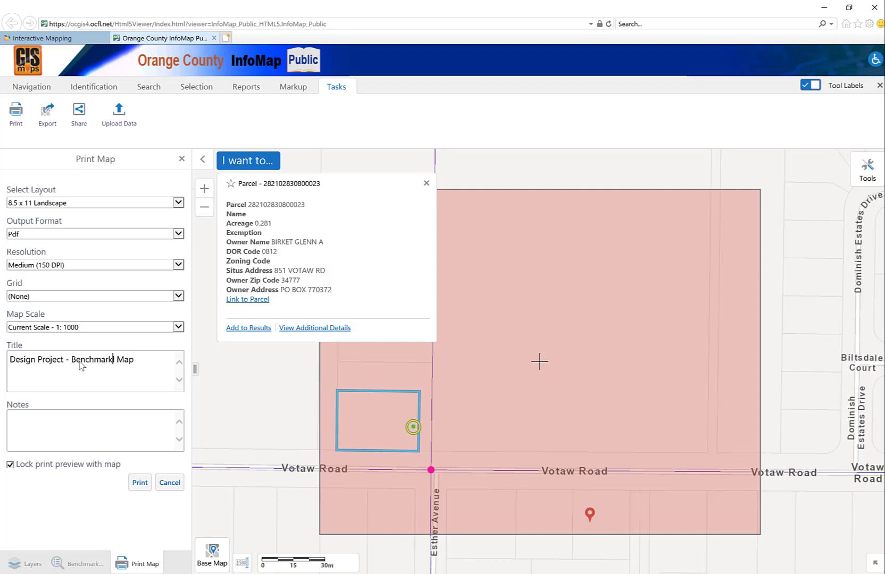
pyautogui.press('Delete')
# Step: Generate and open the benchmark map PDF, then save it as "Benchmark-Data - Location Map" in the FAU Subdivision folder
pyautogui.click(147, 486)
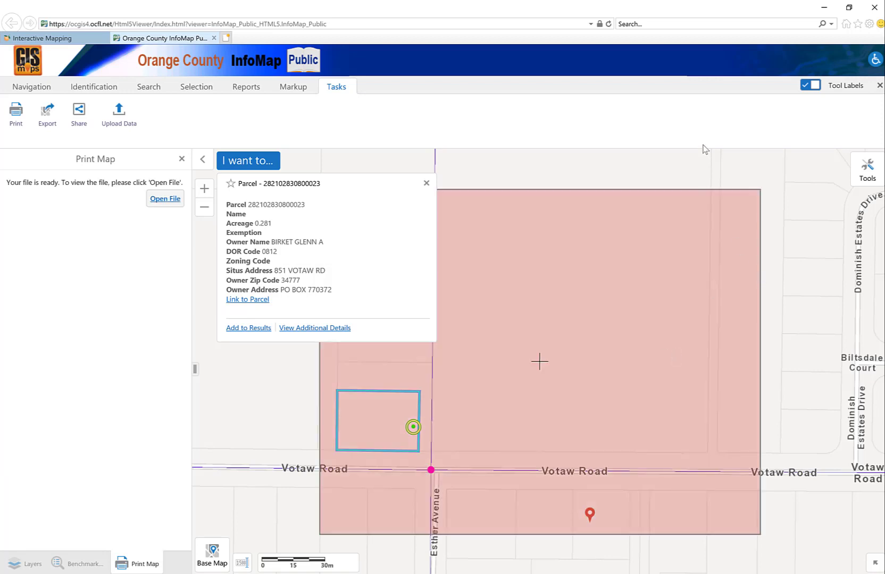
pyautogui.click(164, 201)
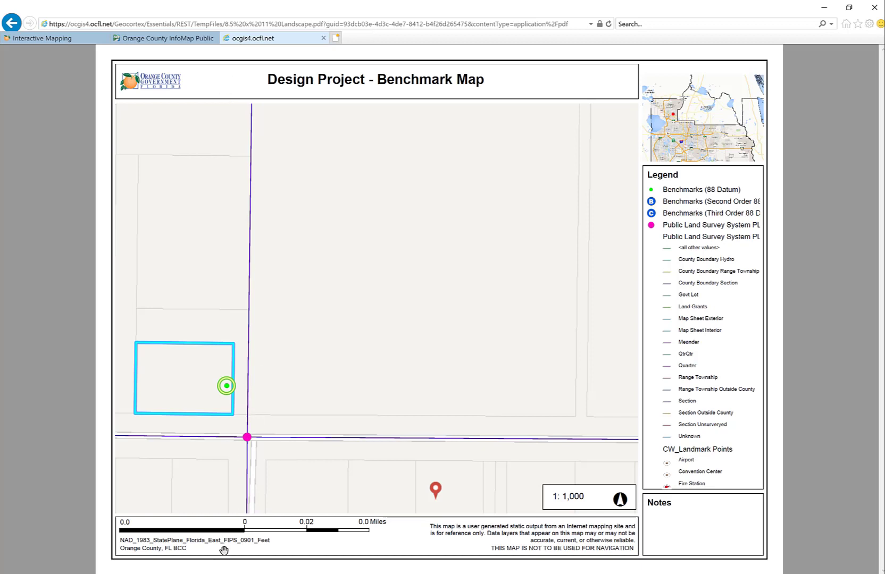
pyautogui.moveTo(308, 557)
pyautogui.click(351, 556)
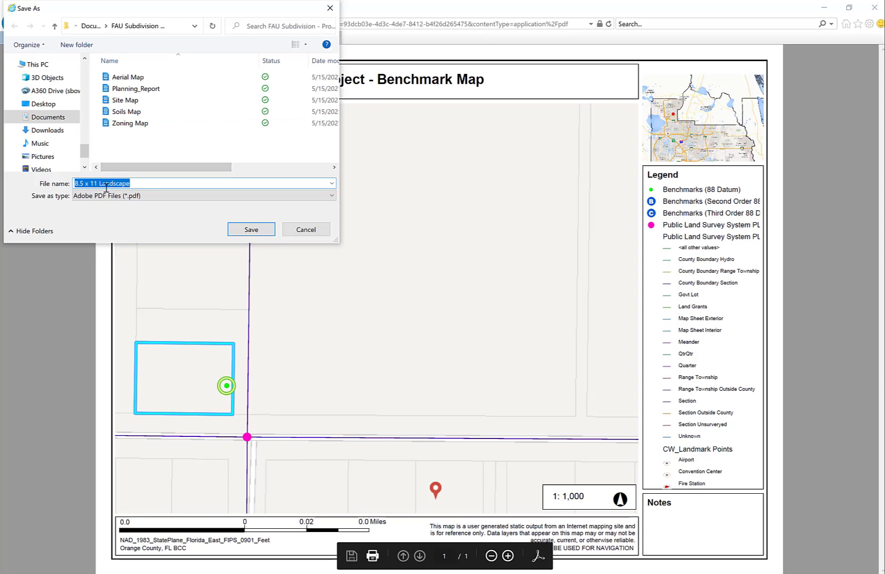
pyautogui.write('Benchmar')
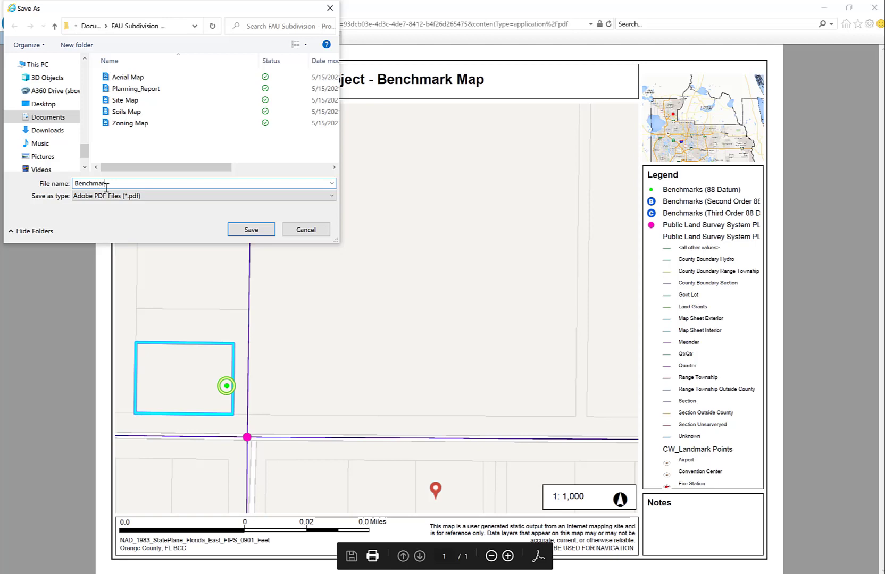
pyautogui.write('k-Data - Location Map')
pyautogui.press('Return')
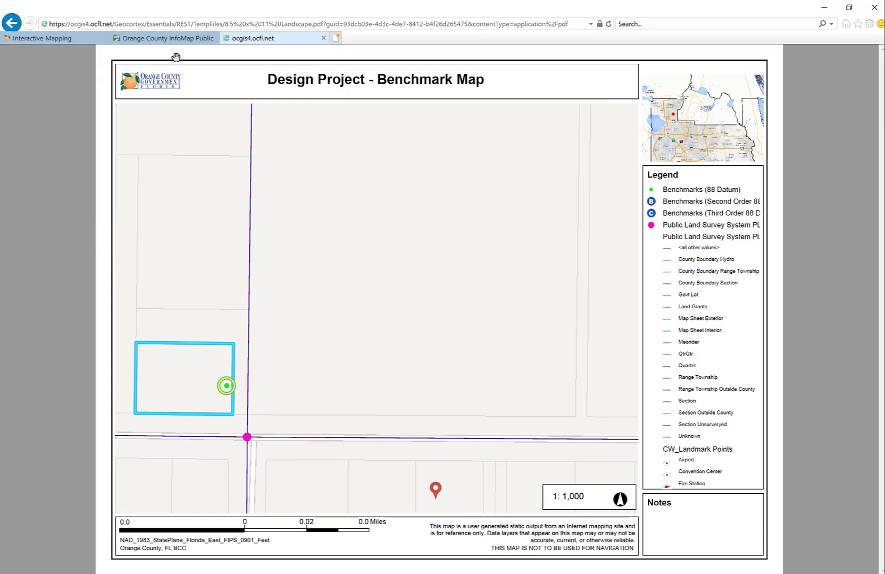
# Step: Return to the InfoMap page and close the print settings, the benchmark identify results and the parcel information
pyautogui.click(168, 38)
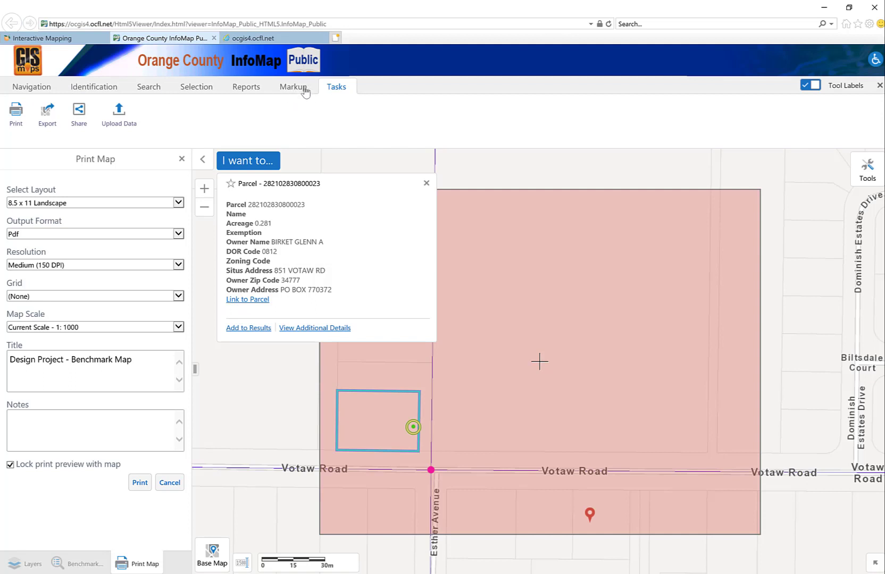
pyautogui.click(182, 159)
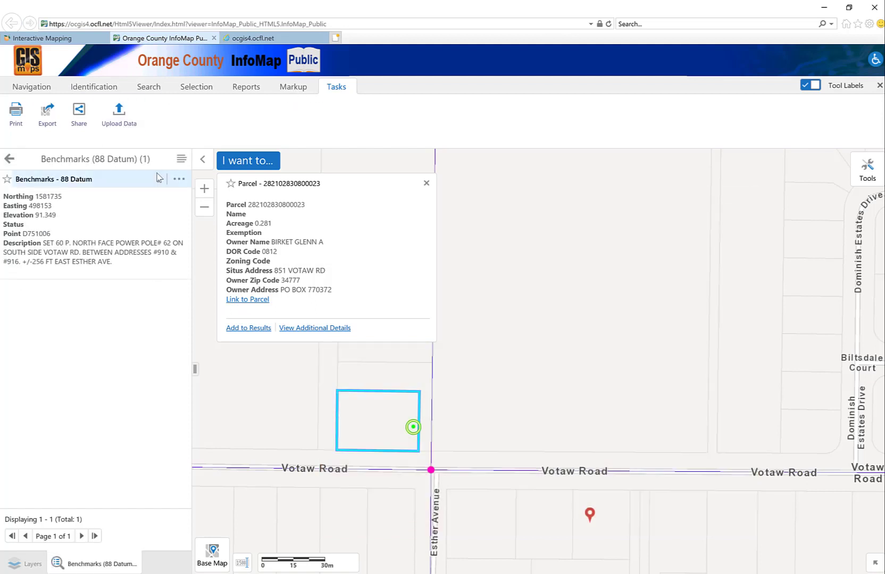
pyautogui.click(10, 159)
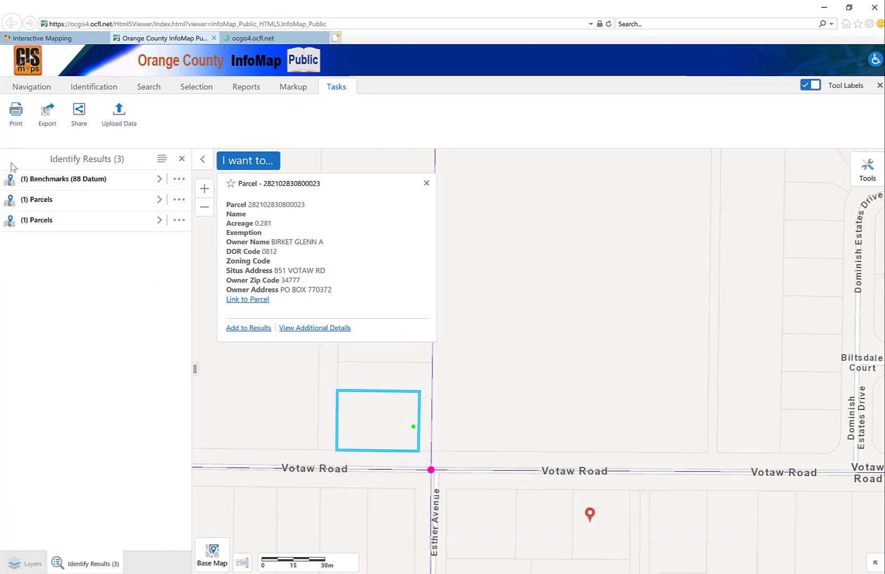
pyautogui.click(182, 158)
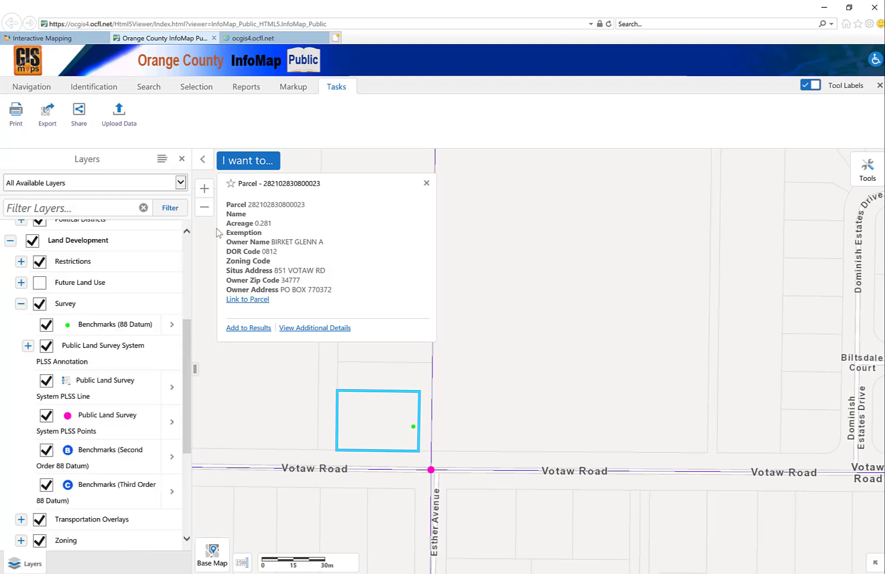
pyautogui.click(426, 183)
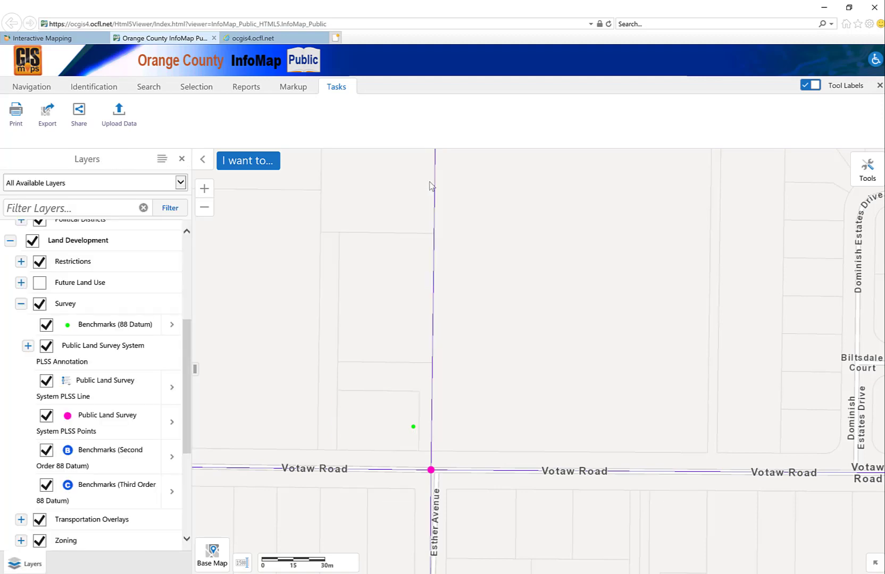
# Step: Turn off the whole Survey group and collapse the Land Development and Property groups
pyautogui.scroll(-4, 295, 382)
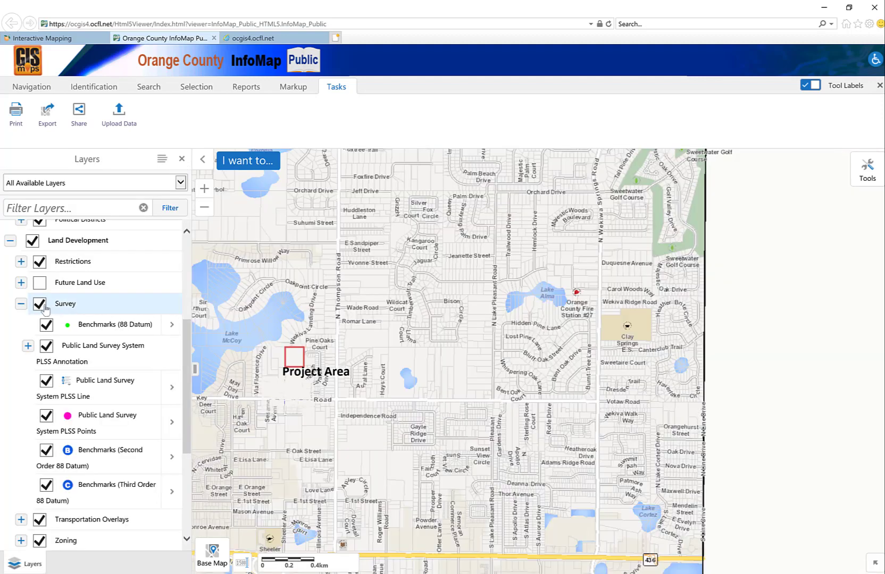
pyautogui.click(39, 304)
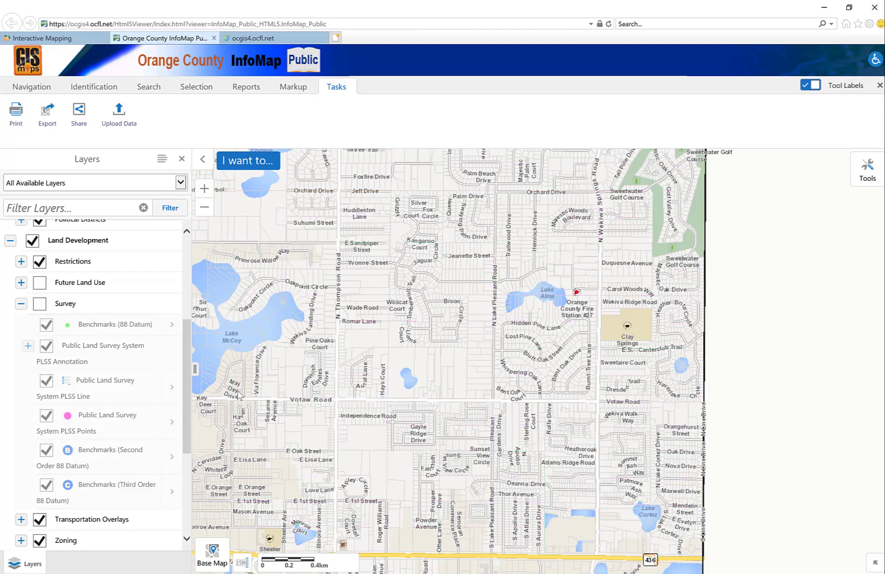
pyautogui.scroll(2, 298, 366)
pyautogui.click(11, 241)
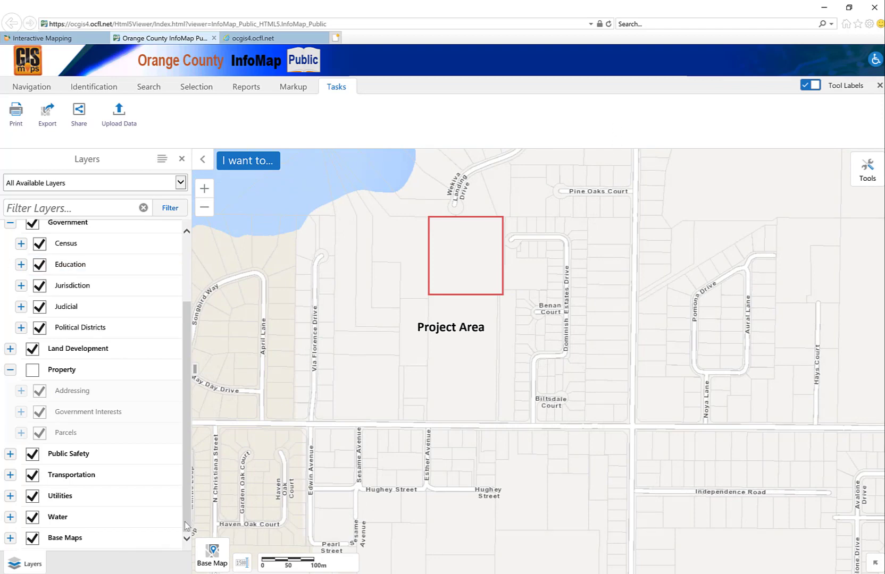
pyautogui.click(10, 371)
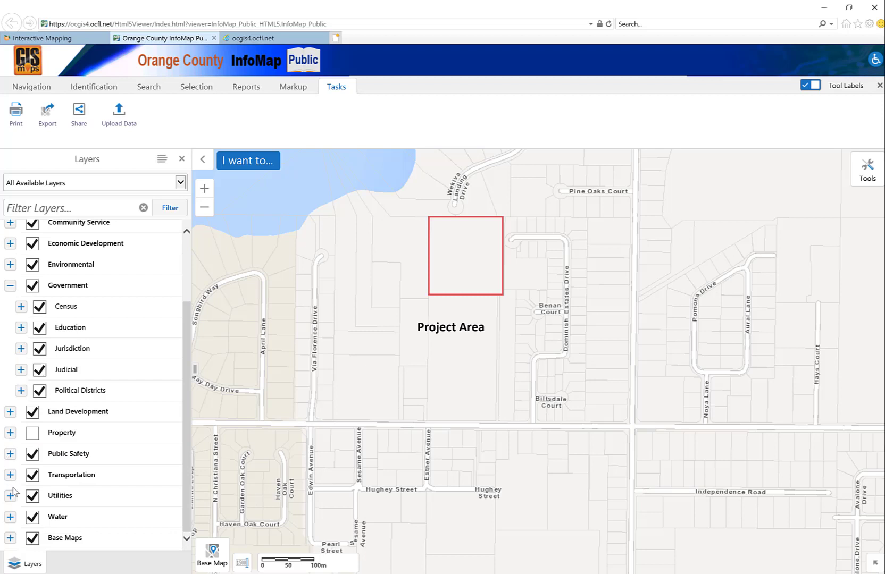
# Step: Expand the Environmental group and the Jurisdiction group under Government to examine the layers they offer
pyautogui.scroll(1, 21, 475)
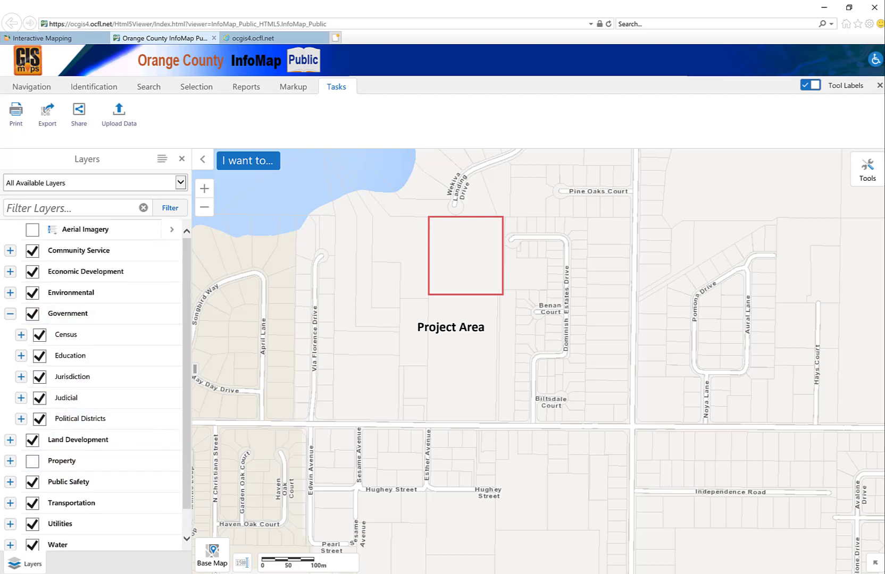
pyautogui.click(9, 293)
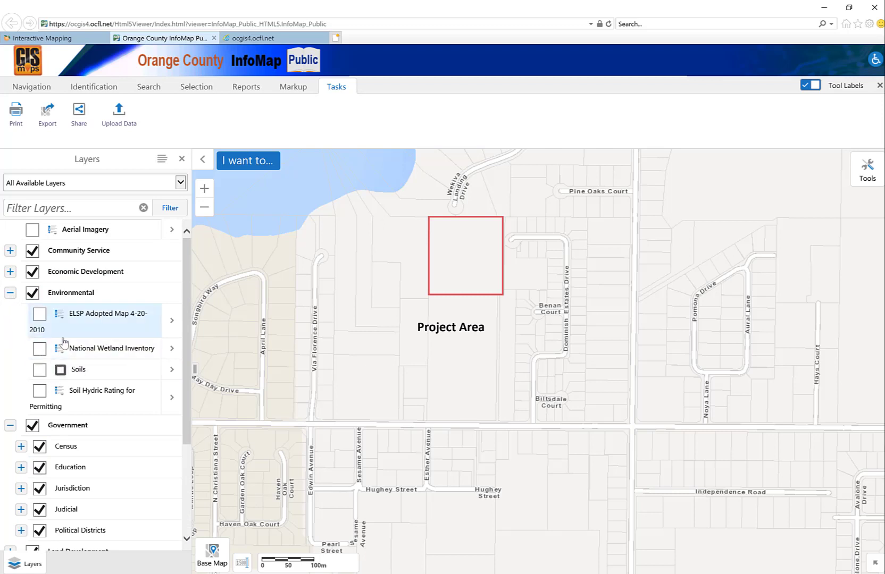
pyautogui.scroll(-1, 100, 357)
pyautogui.scroll(-1, 94, 380)
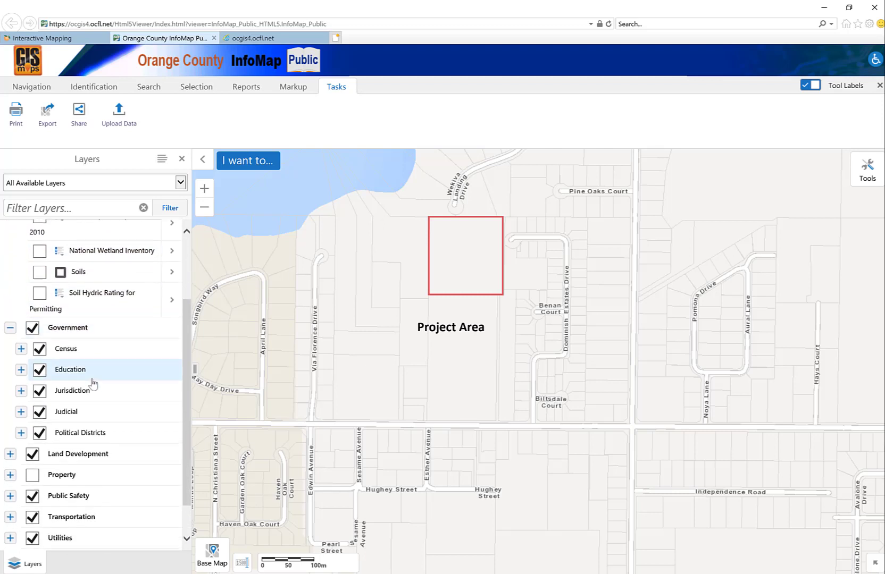
pyautogui.click(22, 390)
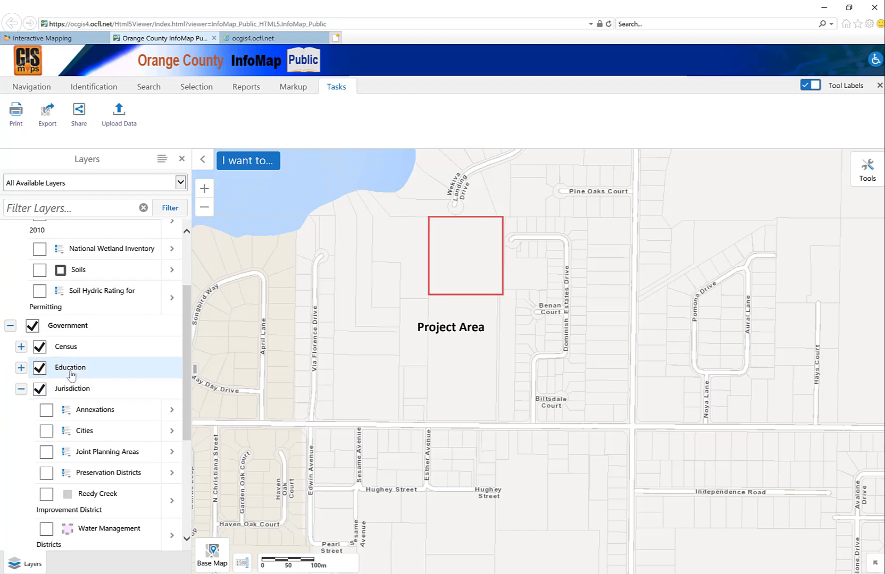
pyautogui.scroll(-7, 72, 370)
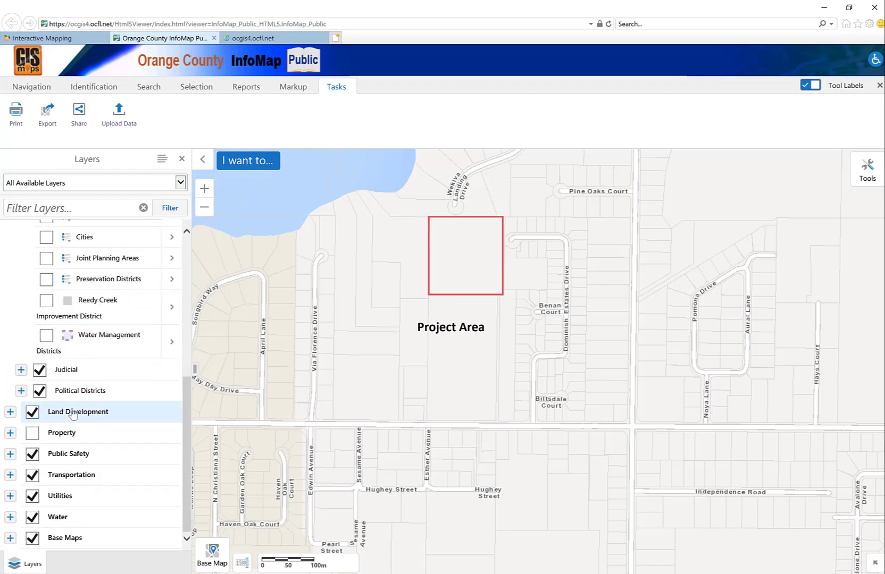
pyautogui.scroll(10, 57, 342)
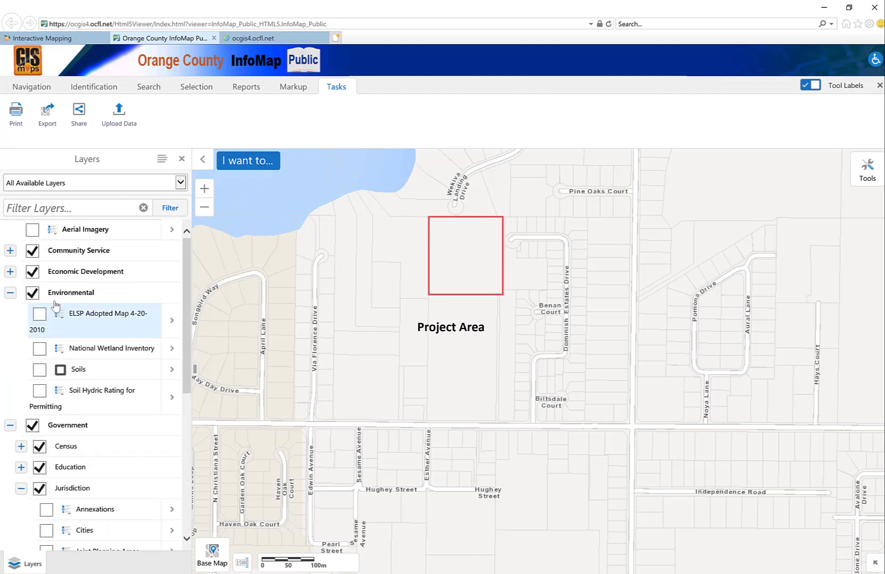
# Step: Examine the layers offered under the Community Service, Economic Development, Property and Public Safety groups
pyautogui.click(10, 251)
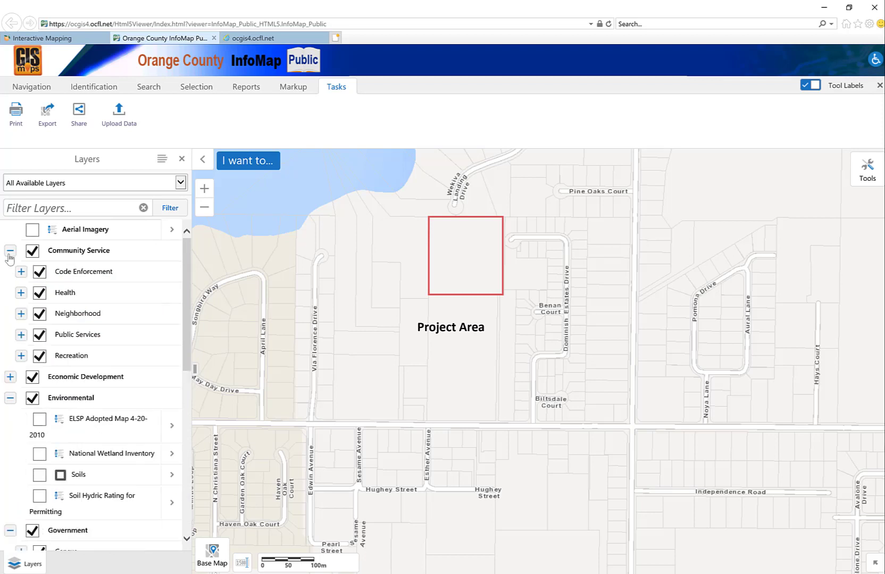
pyautogui.click(11, 251)
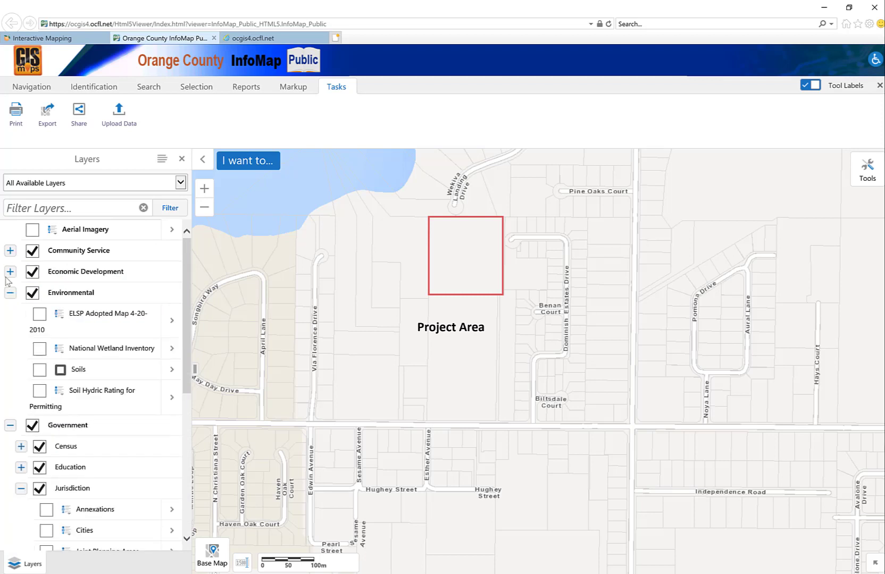
pyautogui.click(10, 272)
pyautogui.click(11, 272)
pyautogui.scroll(-2, 21, 396)
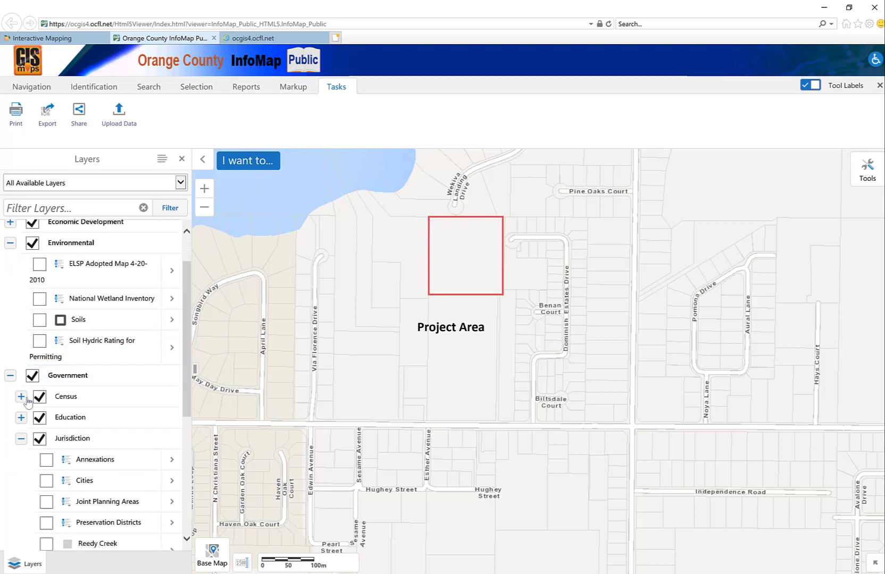
pyautogui.scroll(-4, 28, 402)
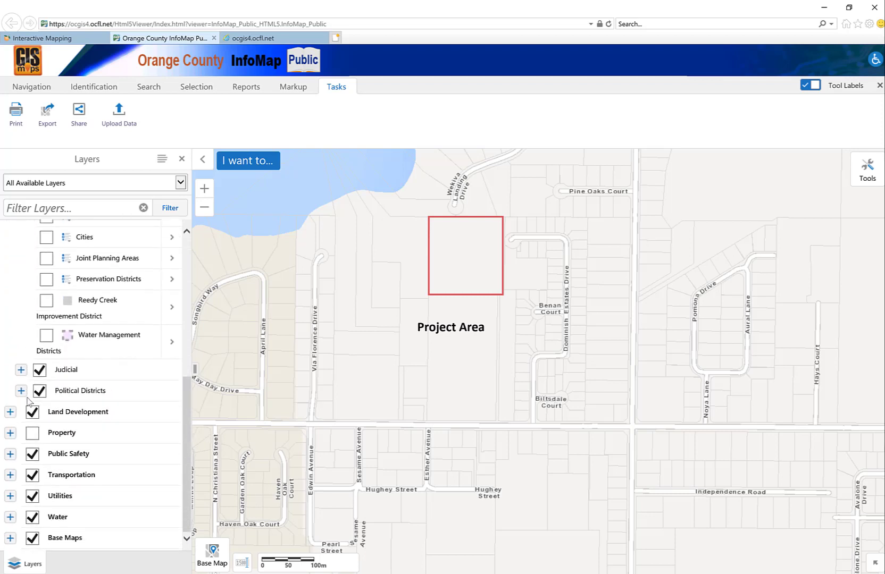
pyautogui.click(10, 433)
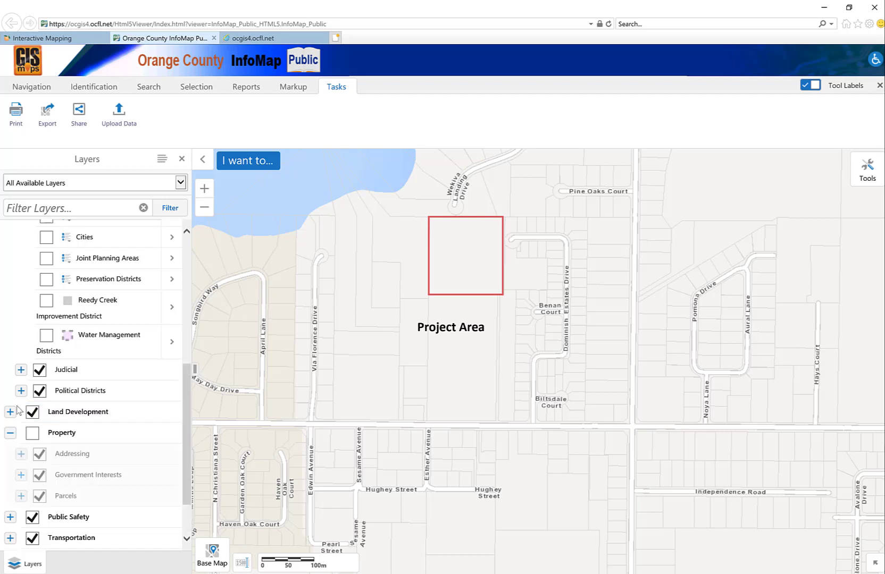
pyautogui.click(10, 517)
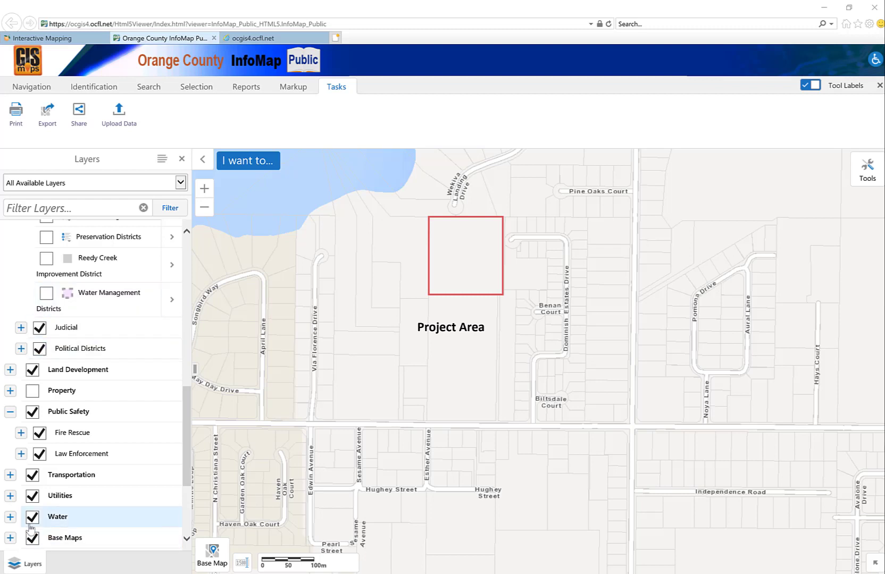
# Step: Expand the Water group and turn on the FEMA Flood Zones and Major Drainage Basins layers
pyautogui.click(10, 517)
pyautogui.scroll(-1, 115, 404)
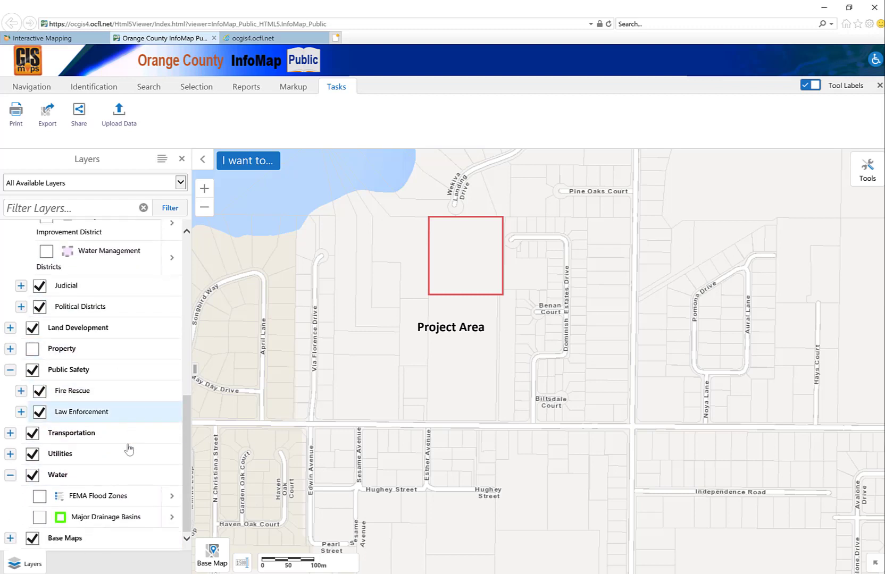
pyautogui.click(40, 496)
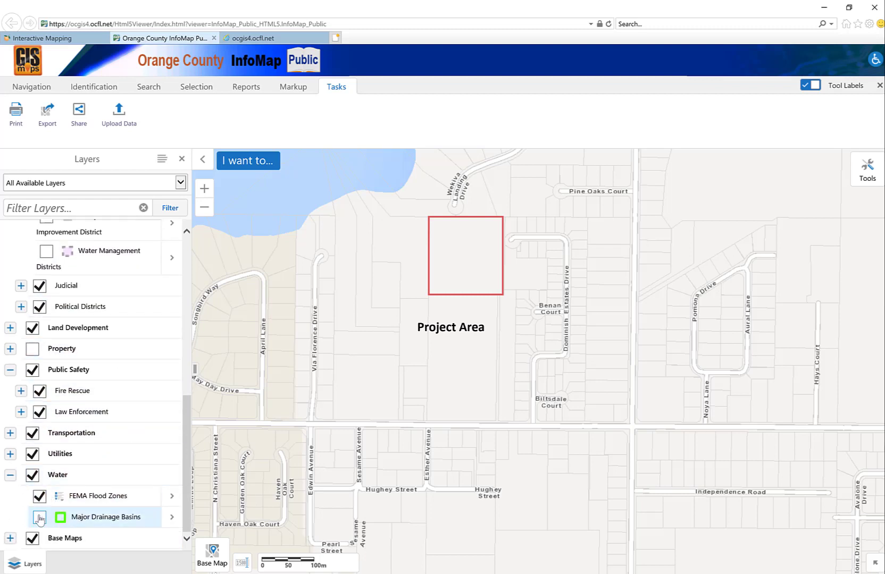
pyautogui.click(39, 518)
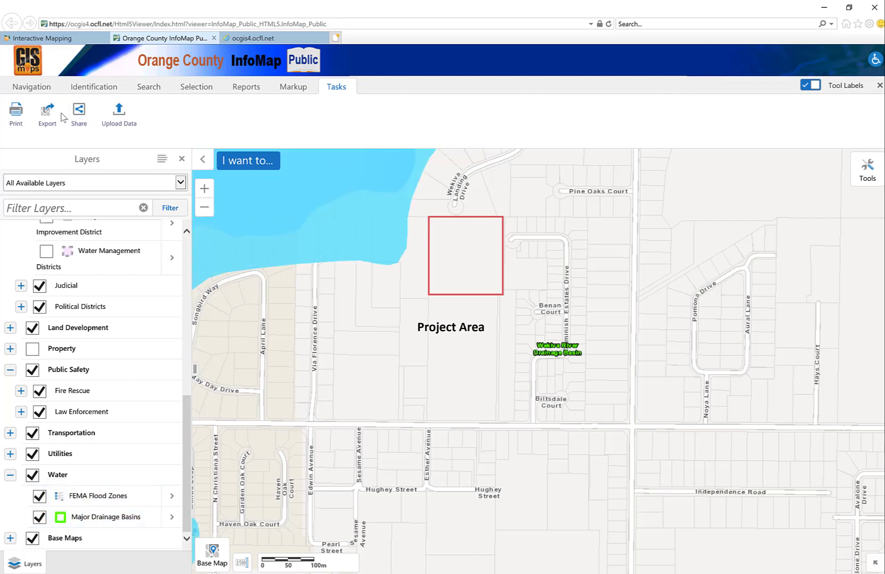
# Step: Open the map print settings, unlock the print preview from the map, and frame the project area with part of the adjacent lake
pyautogui.click(16, 113)
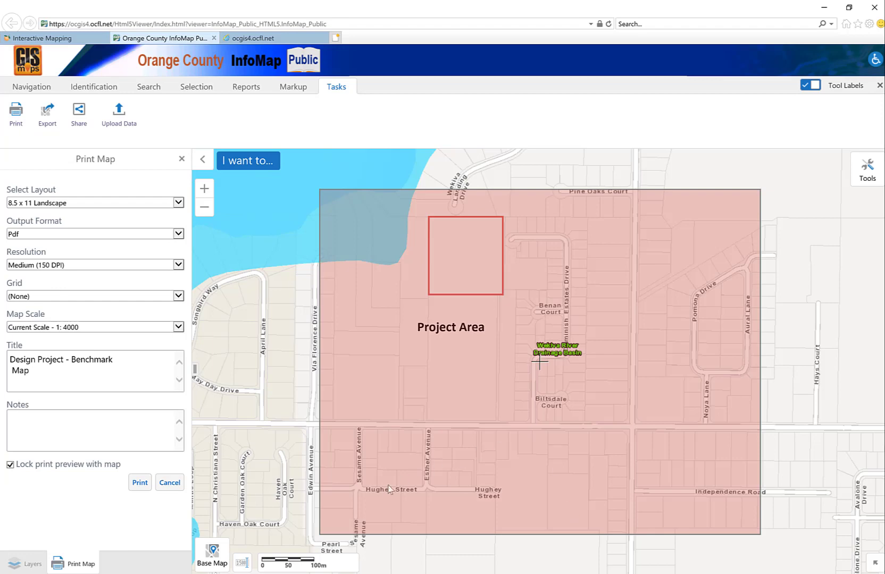
pyautogui.scroll(-1, 389, 488)
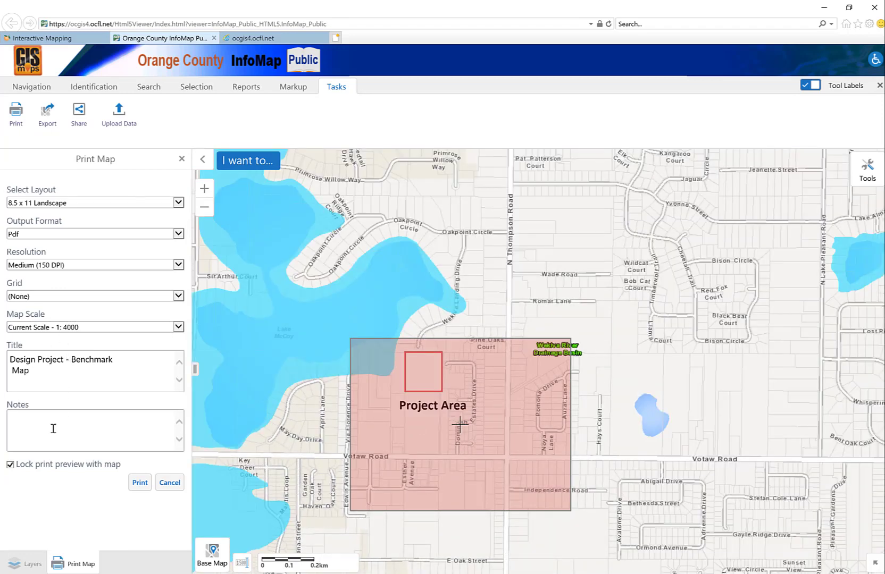
pyautogui.click(51, 466)
pyautogui.moveTo(417, 426); pyautogui.dragTo(477, 458)
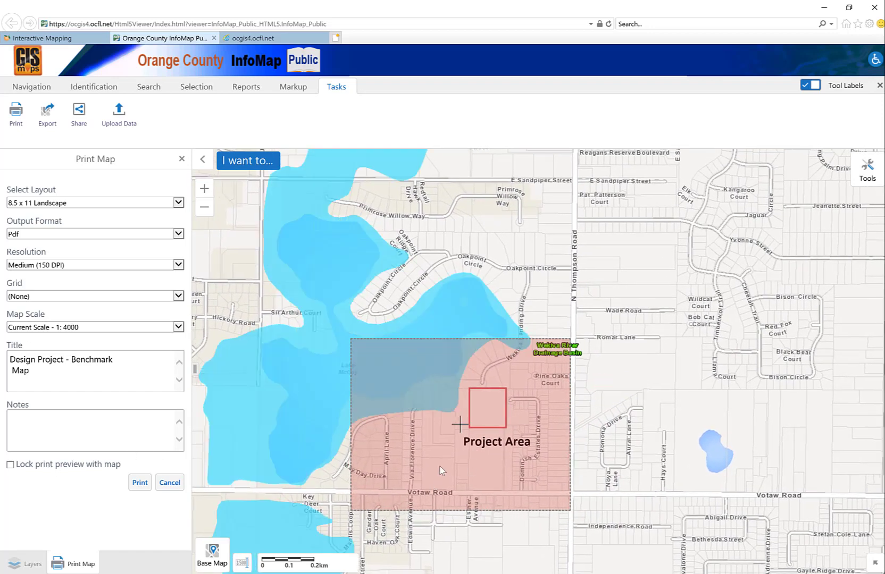
pyautogui.click(432, 472)
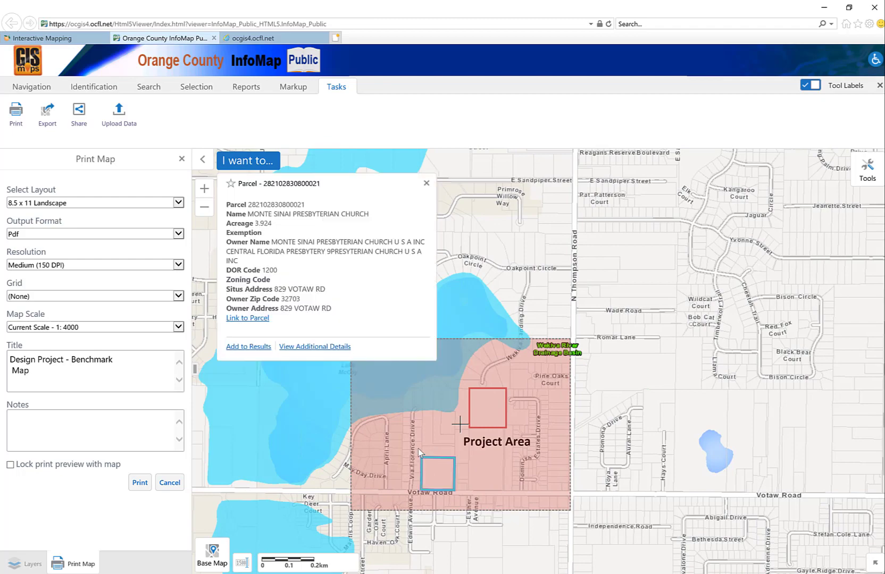
pyautogui.scroll(1, 419, 449)
pyautogui.scroll(1, 509, 421)
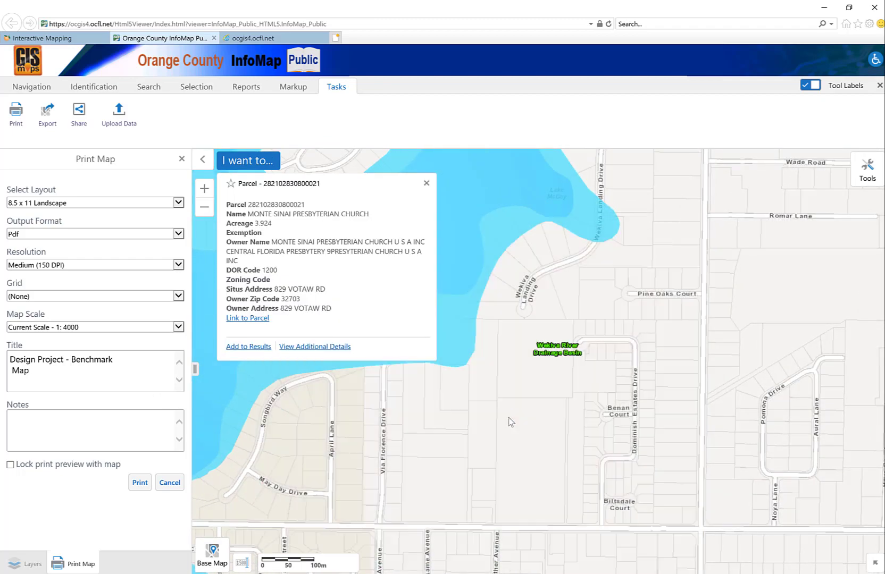
pyautogui.scroll(-1, 510, 420)
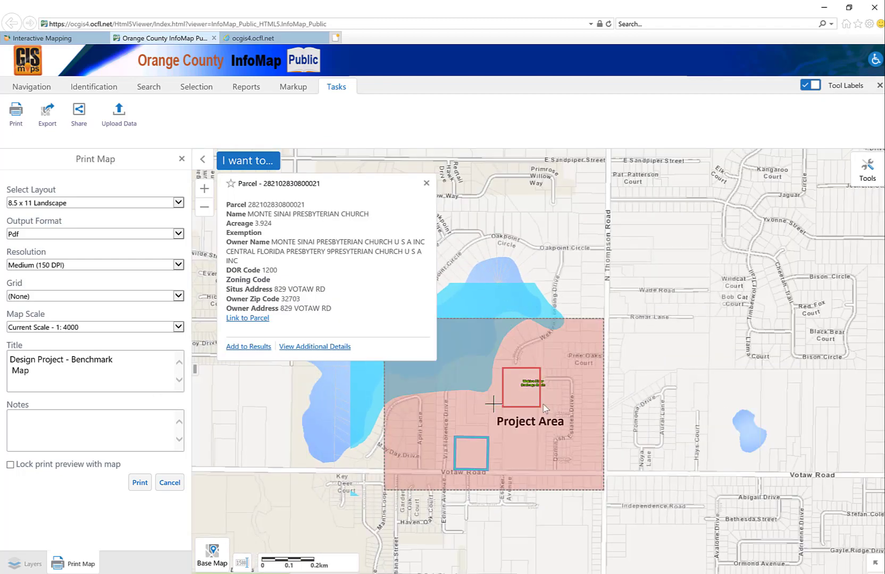
pyautogui.click(426, 183)
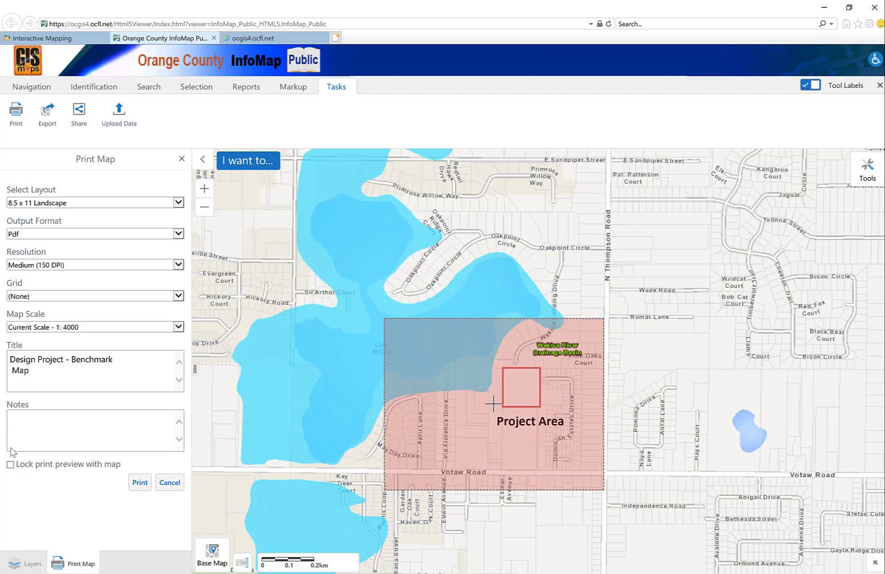
# Step: Replace "Benchmark" with "Floodplain" in the print title and generate the map PDF
pyautogui.press('Delete')
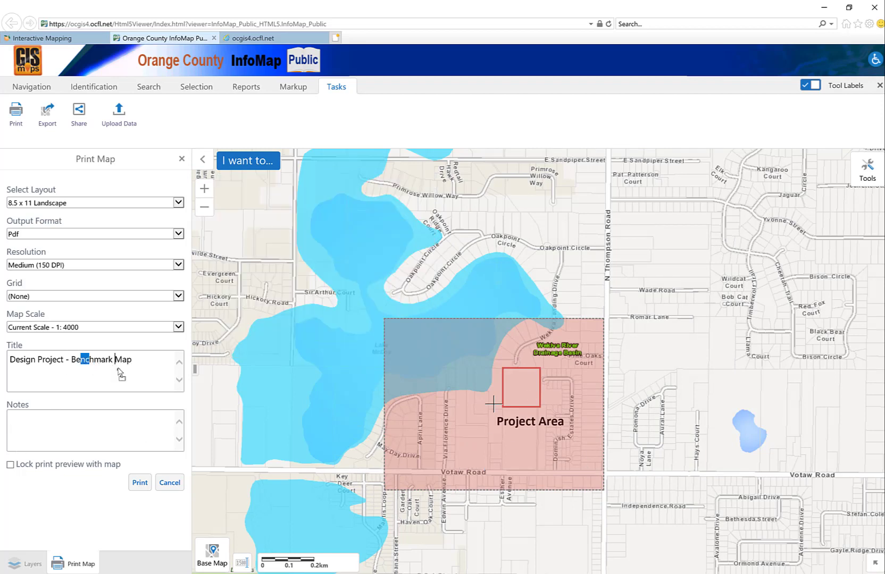
pyautogui.doubleClick(99, 362)
pyautogui.press('Delete')
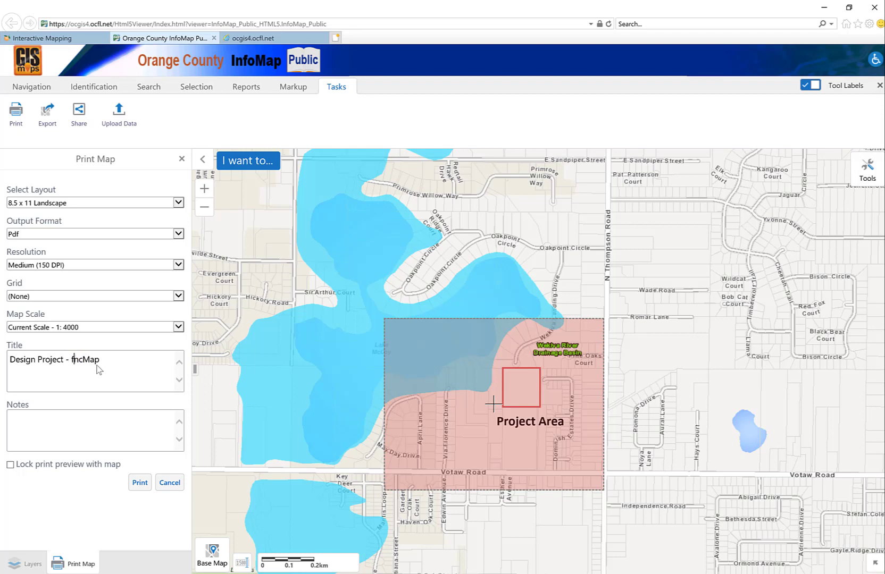
pyautogui.write('Floodplain')
pyautogui.click(140, 482)
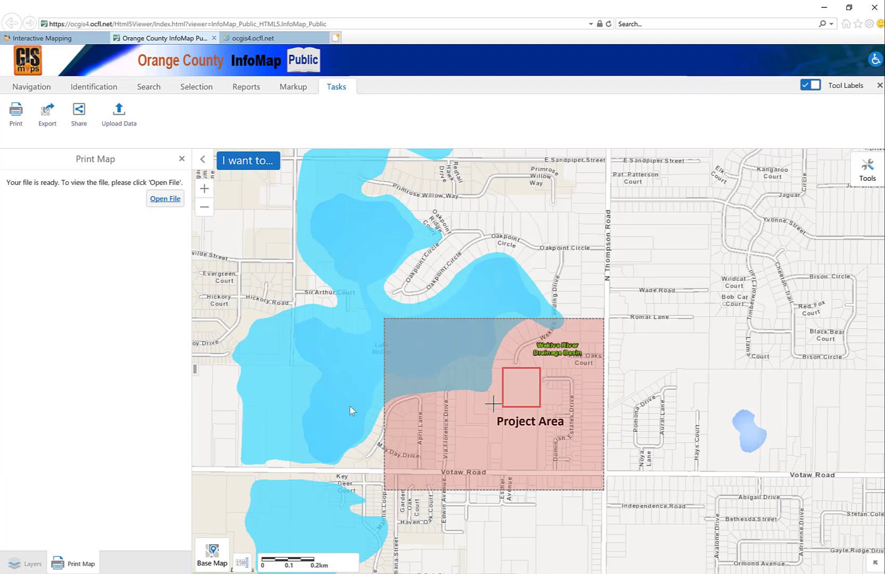